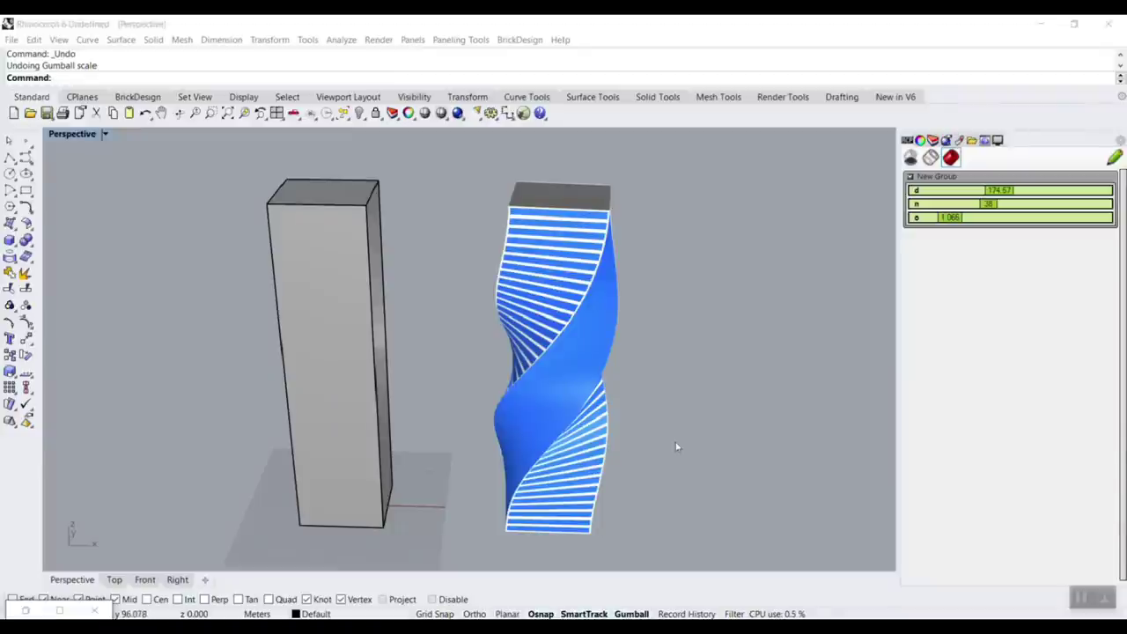
Resize the source box in height and width using the gumball scale handles
mouse_move(463, 430)
right_mouse_down()
mouse_move(546, 385)
mouse_move(491, 374)
mouse_move(463, 415)
right_mouse_up()
left_click(345, 382)
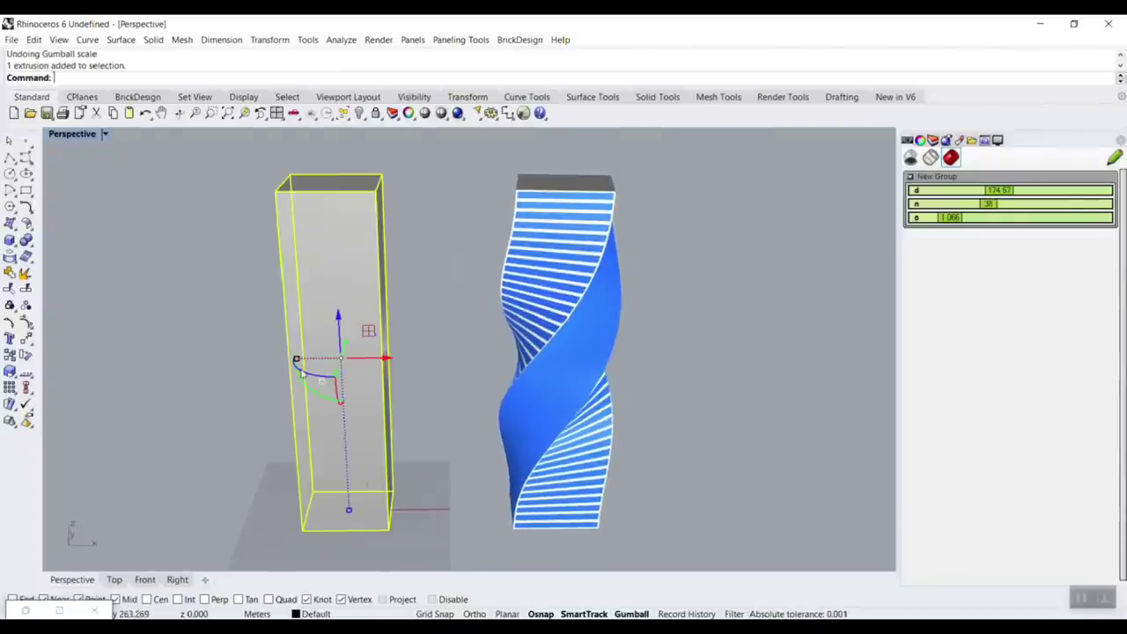
mouse_move(348, 509)
left_mouse_down()
mouse_move(357, 530)
mouse_move(356, 506)
left_mouse_up()
left_click_drag(296, 359, 271, 360)
right_click_drag(338, 320, 338, 365)
left_click_drag(272, 397, 294, 396)
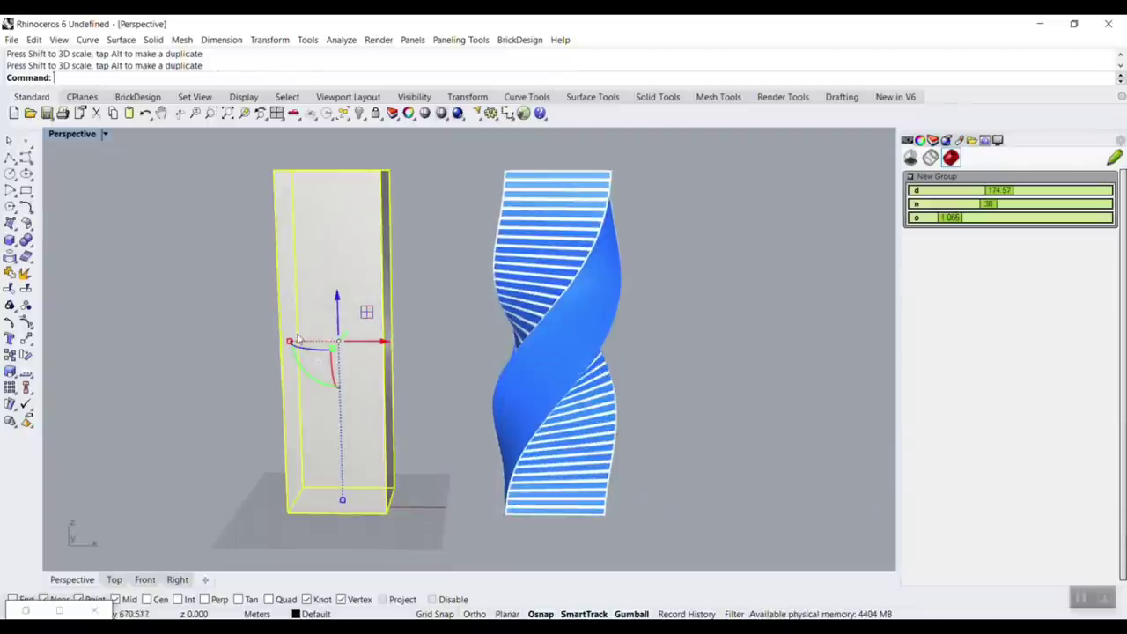
left_click(472, 340)
Set the definition's sliders d to 182.73, n to 34 and o to 1.530 for the twisted tower
right_click_drag(569, 322, 912, 226)
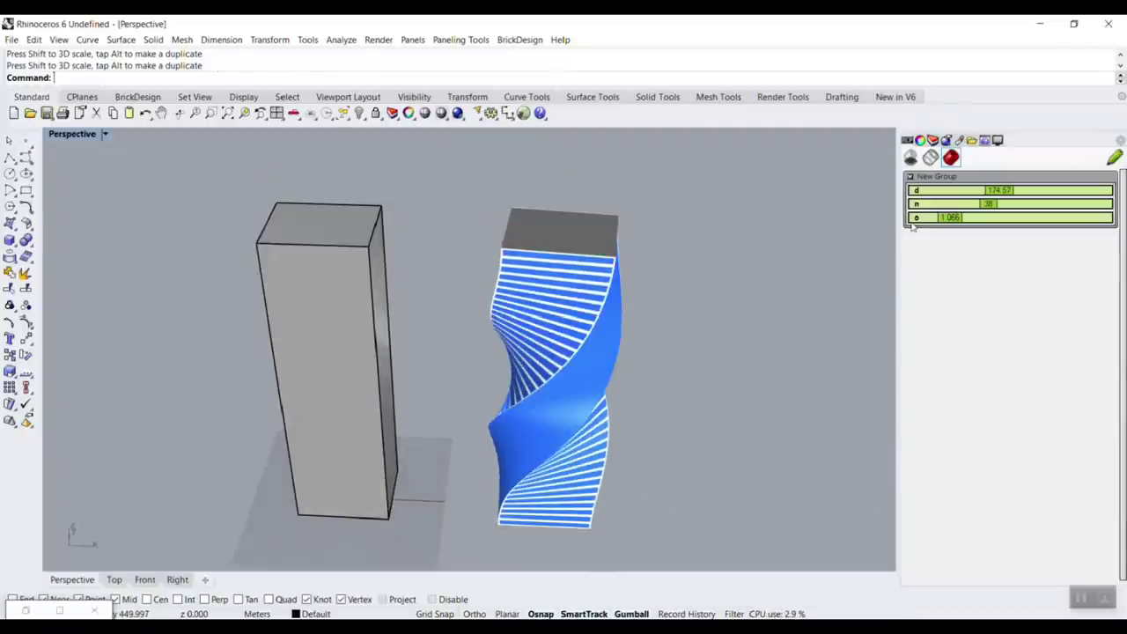
mouse_move(993, 195)
left_mouse_down()
mouse_move(1007, 194)
mouse_move(960, 201)
mouse_move(1001, 201)
left_mouse_up()
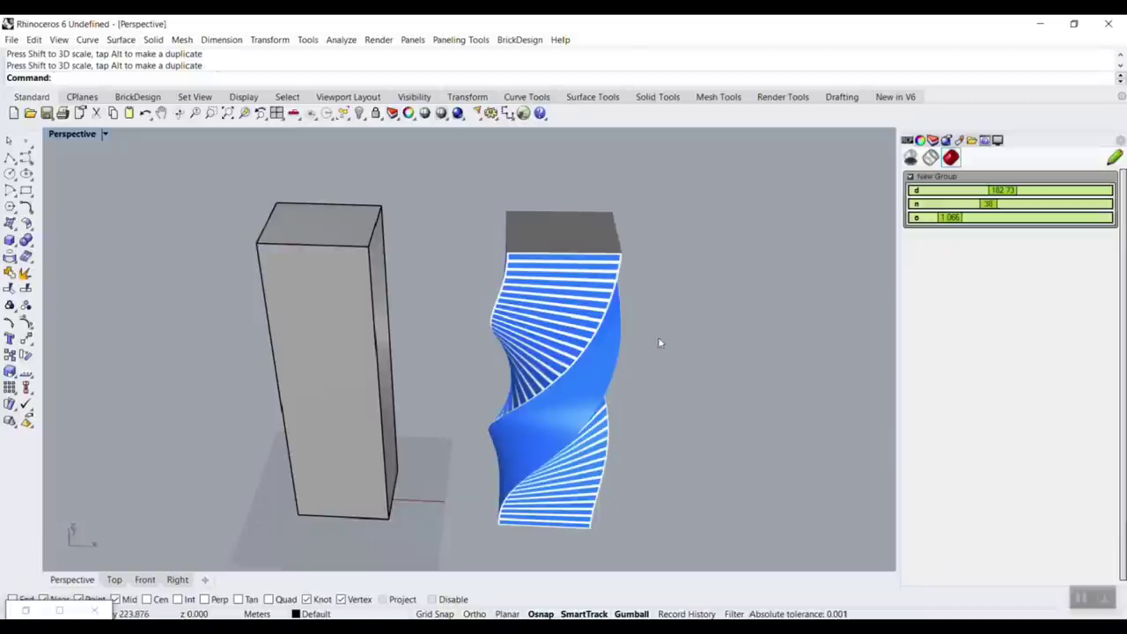
right_click_drag(660, 340, 668, 300)
scroll(666, 254, "up", 5)
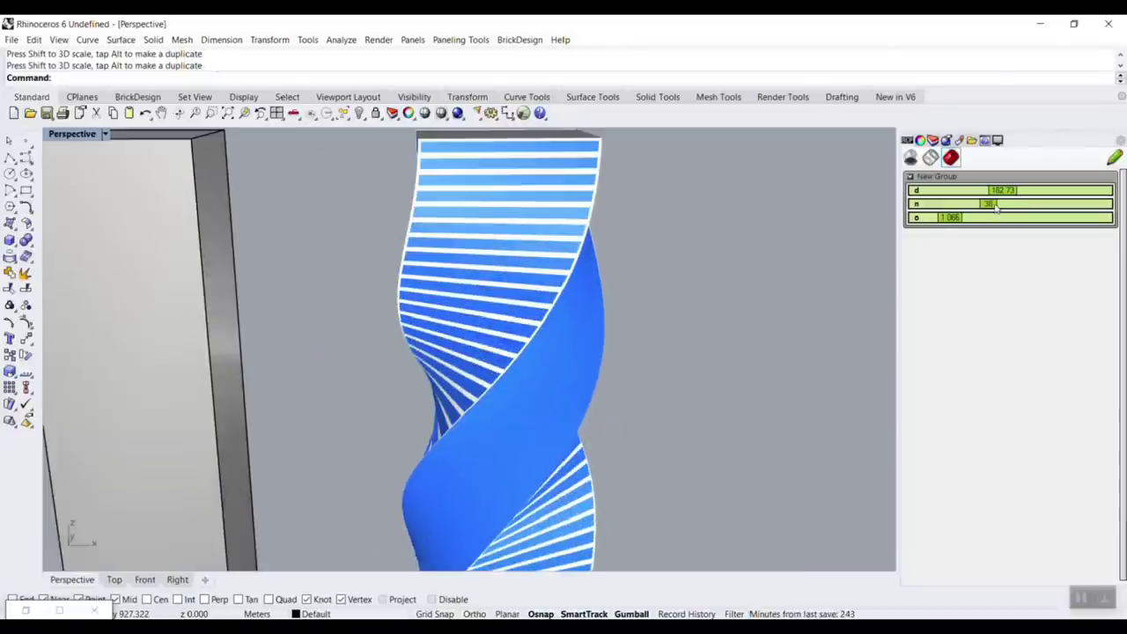
left_click_drag(991, 206, 978, 229)
right_click_drag(565, 357, 590, 307)
scroll(589, 306, "down", 8)
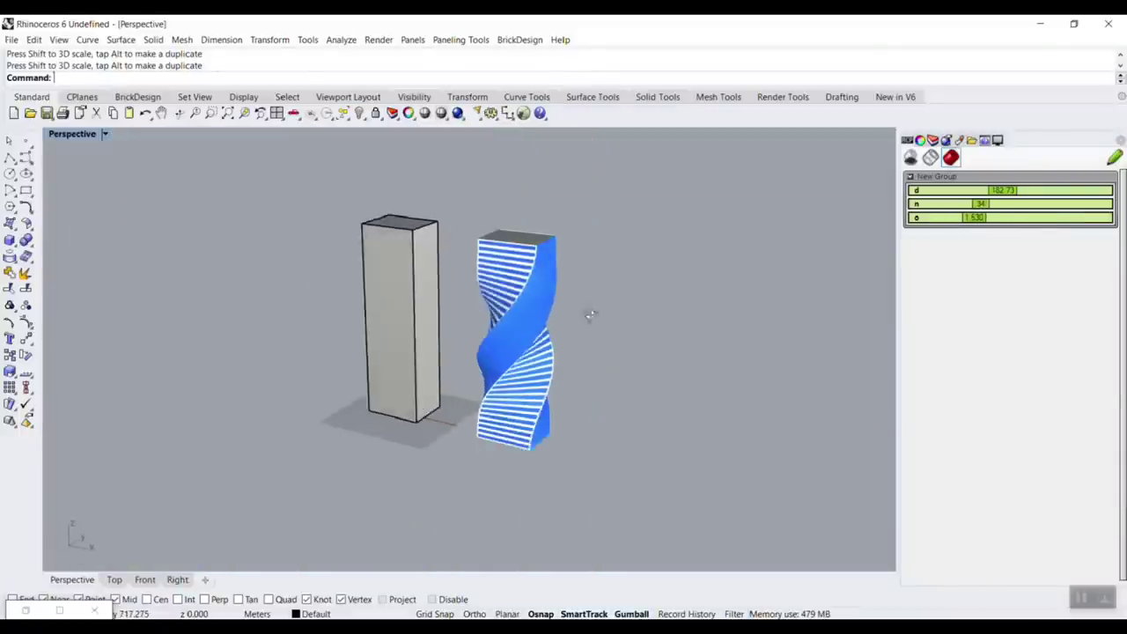
scroll(529, 346, "up", 6)
scroll(475, 302, "down", 2)
right_click_drag(387, 317, 443, 334)
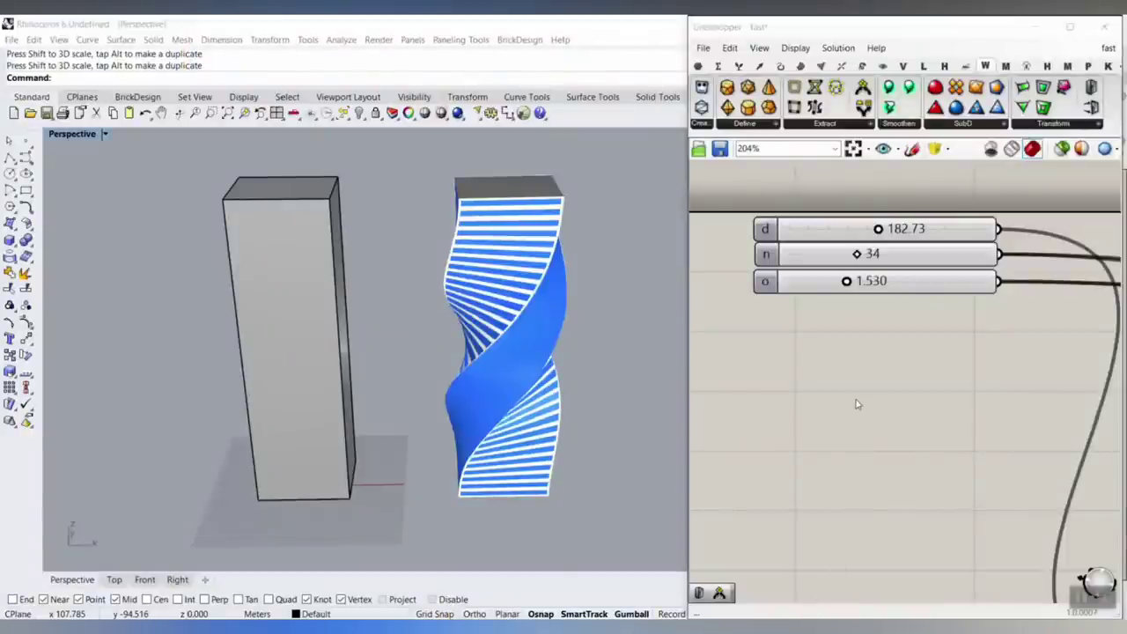
Create a new Grasshopper document and delete the existing box from the Rhino model
left_click(703, 48)
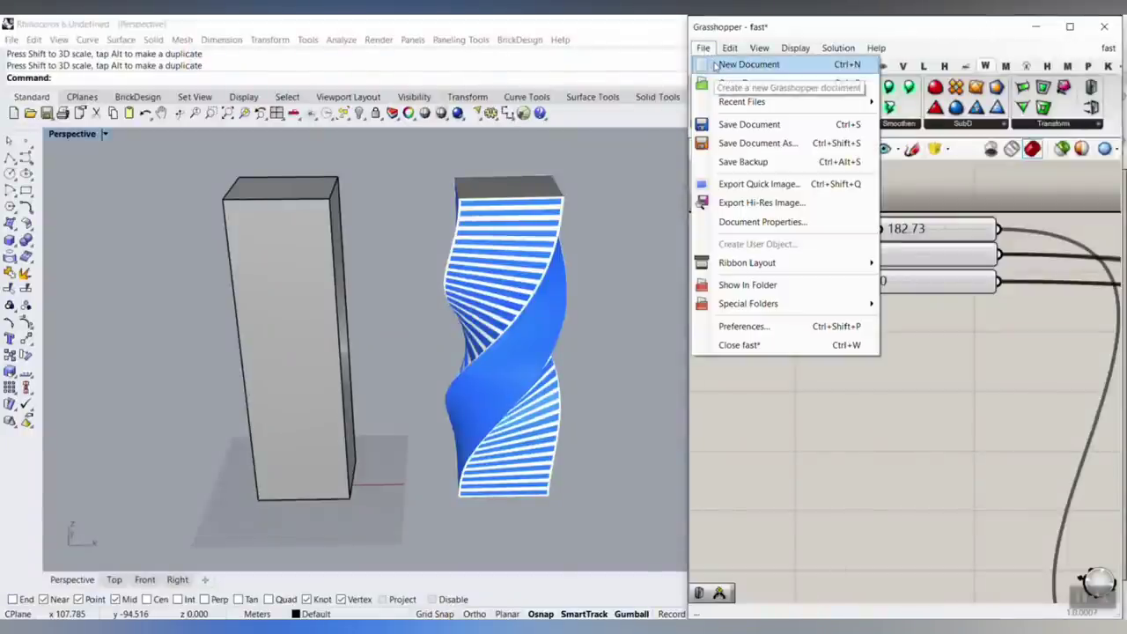
left_click(749, 64)
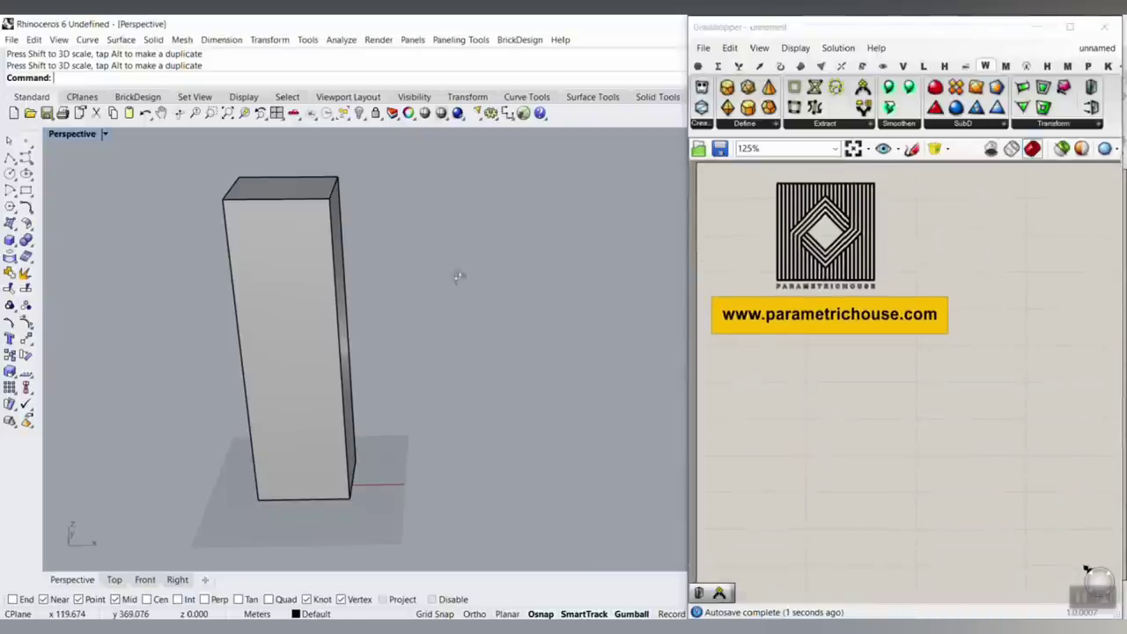
right_click_drag(458, 277, 385, 304)
left_click(384, 304)
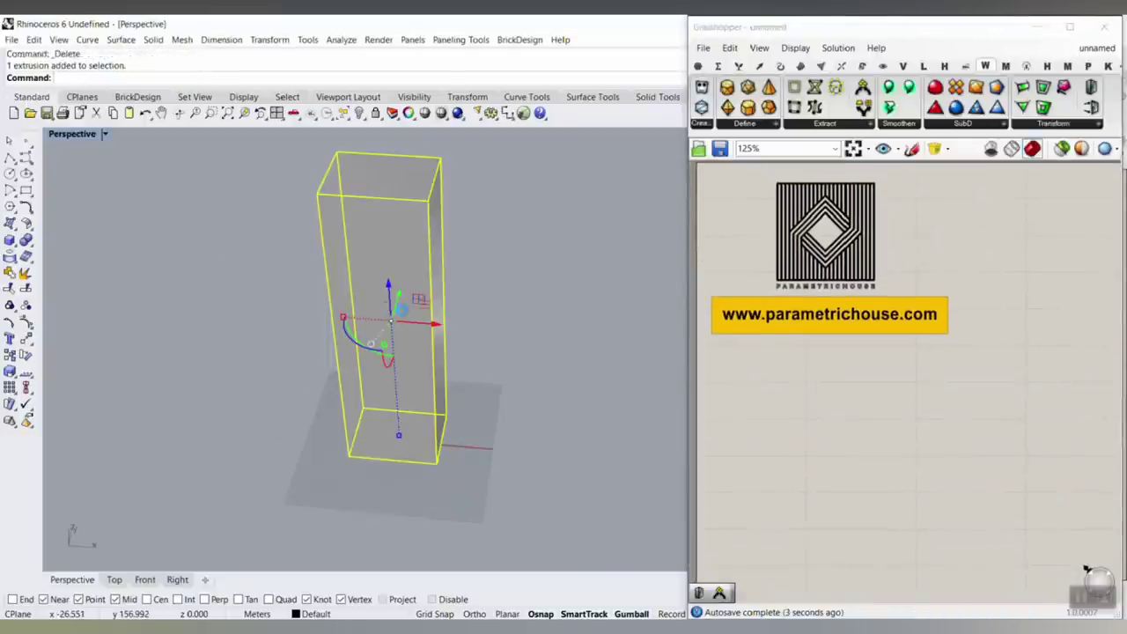
key("Delete")
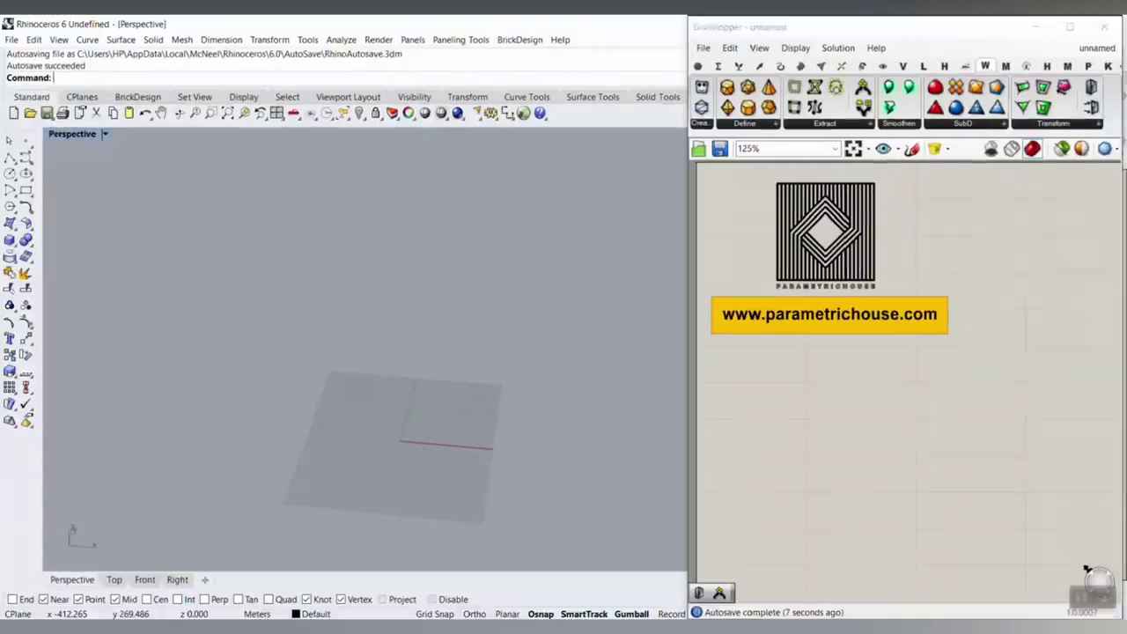
Draw a new tall box over the grid with the Box command, starting from its base corners
left_click(18, 242)
left_click(362, 393)
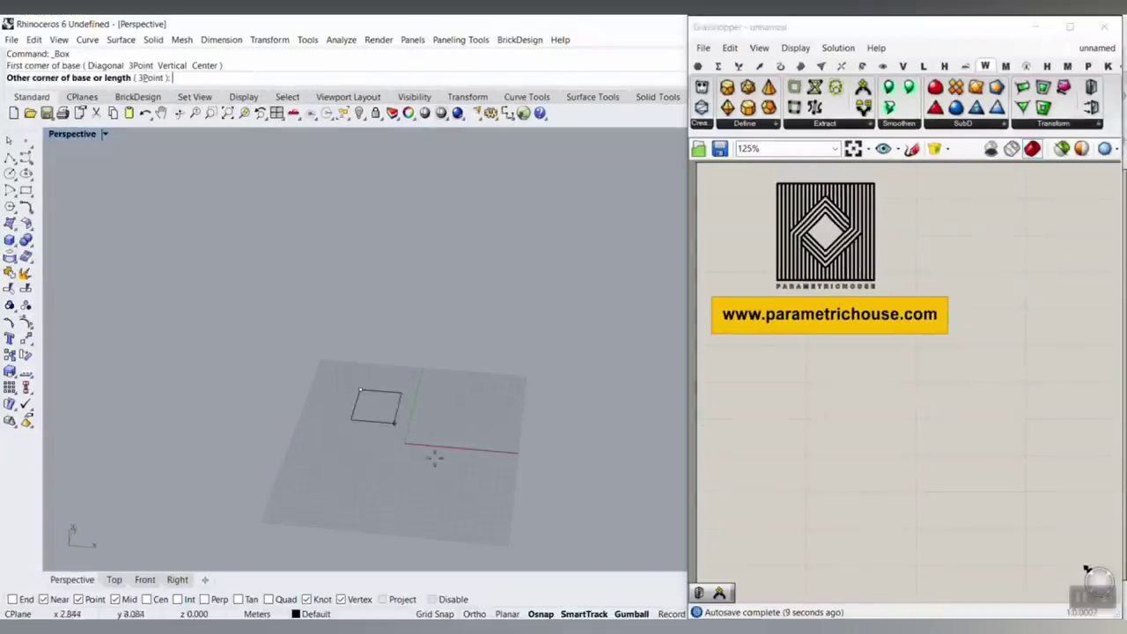
left_click(447, 487)
left_click(442, 298)
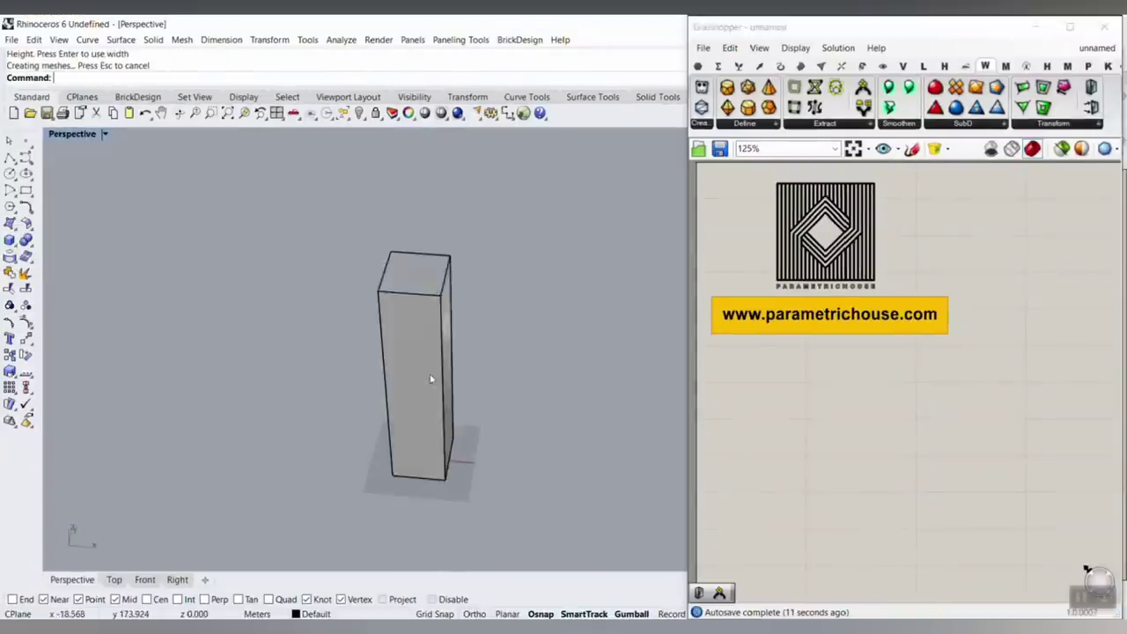
scroll(446, 343, "up", 4)
right_click_drag(431, 379, 413, 332)
scroll(413, 332, "down", 2)
Display the Perspective viewport as Shaded and widen the Grasshopper window toward the viewport
right_click(75, 137)
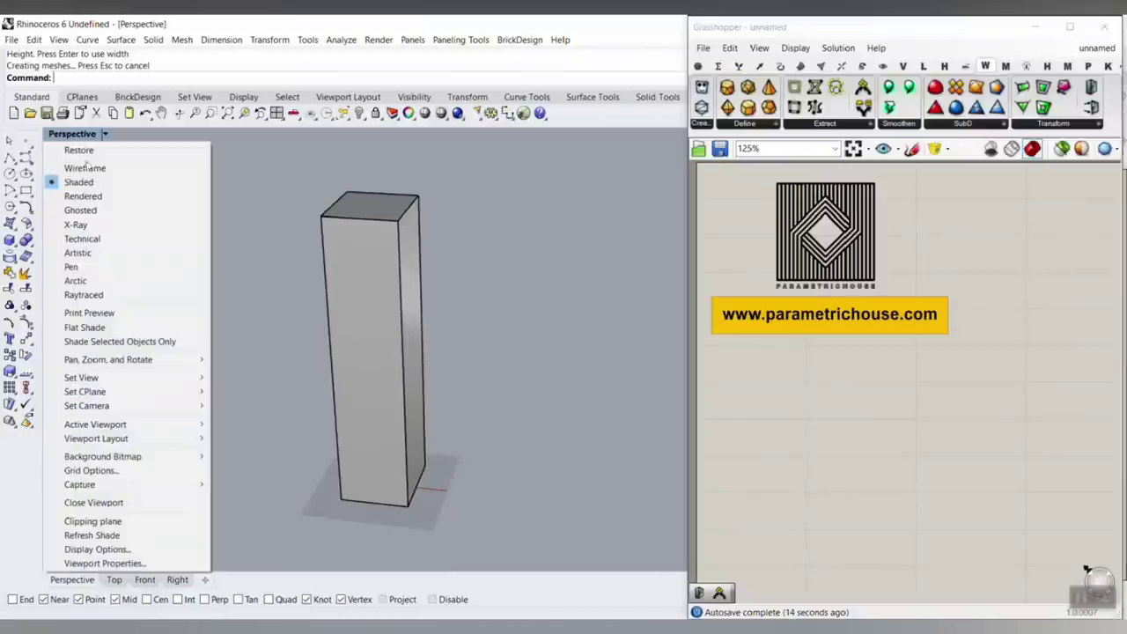
left_click(85, 182)
right_click_drag(526, 332, 490, 323, "shift")
scroll(491, 327, "up", 2)
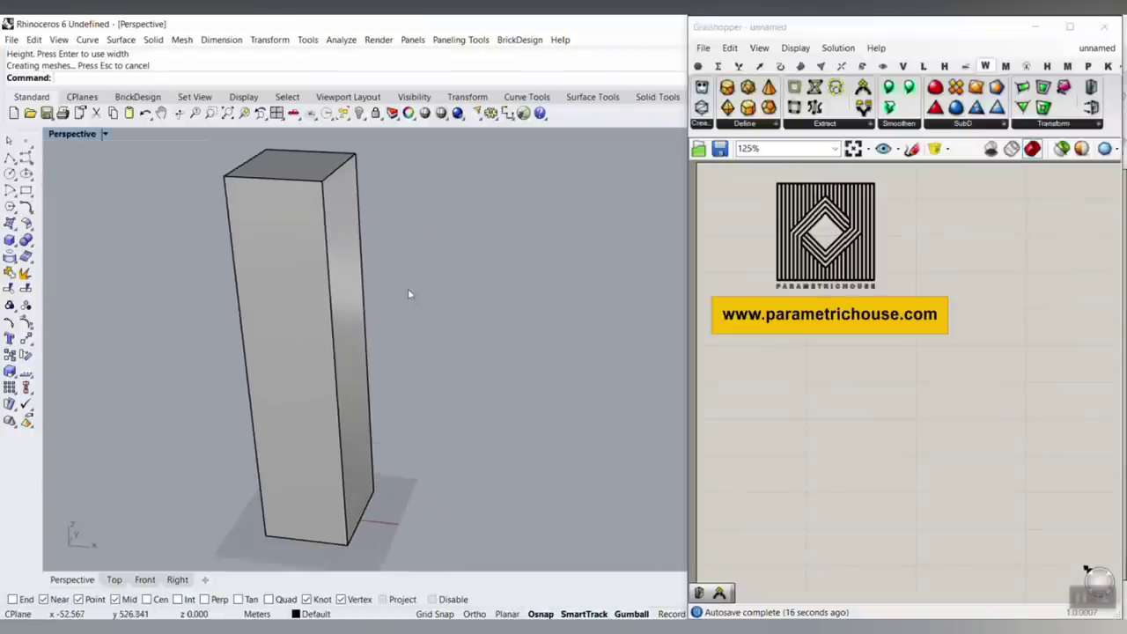
left_click_drag(686, 202, 589, 201)
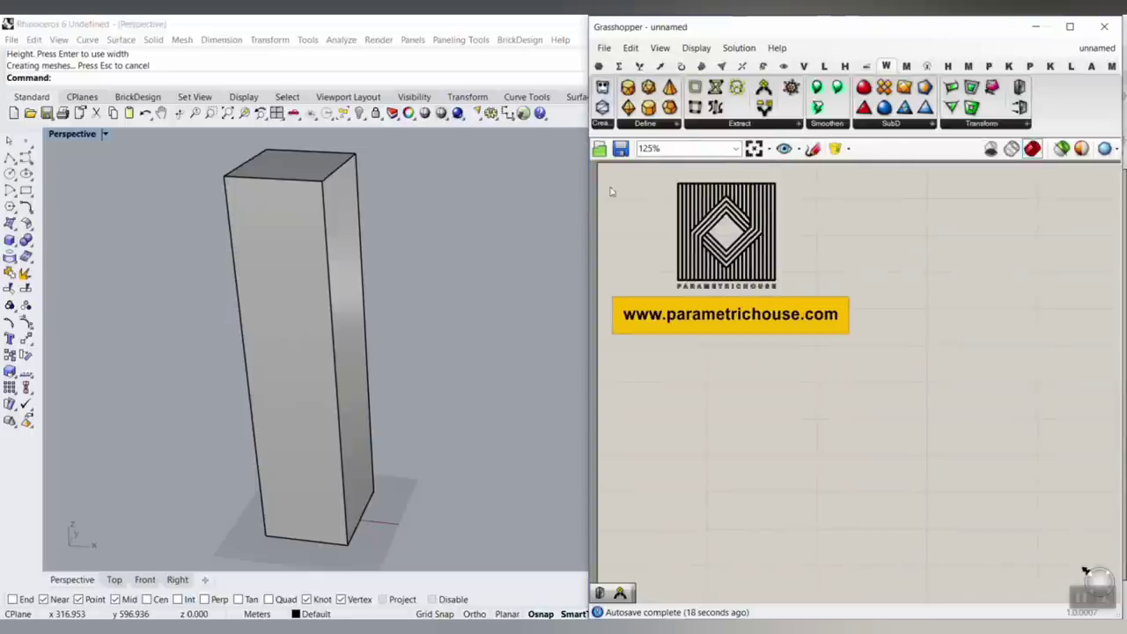
Place a Brep parameter on the Grasshopper canvas below the website banner
left_click(598, 67)
mouse_move(598, 68)
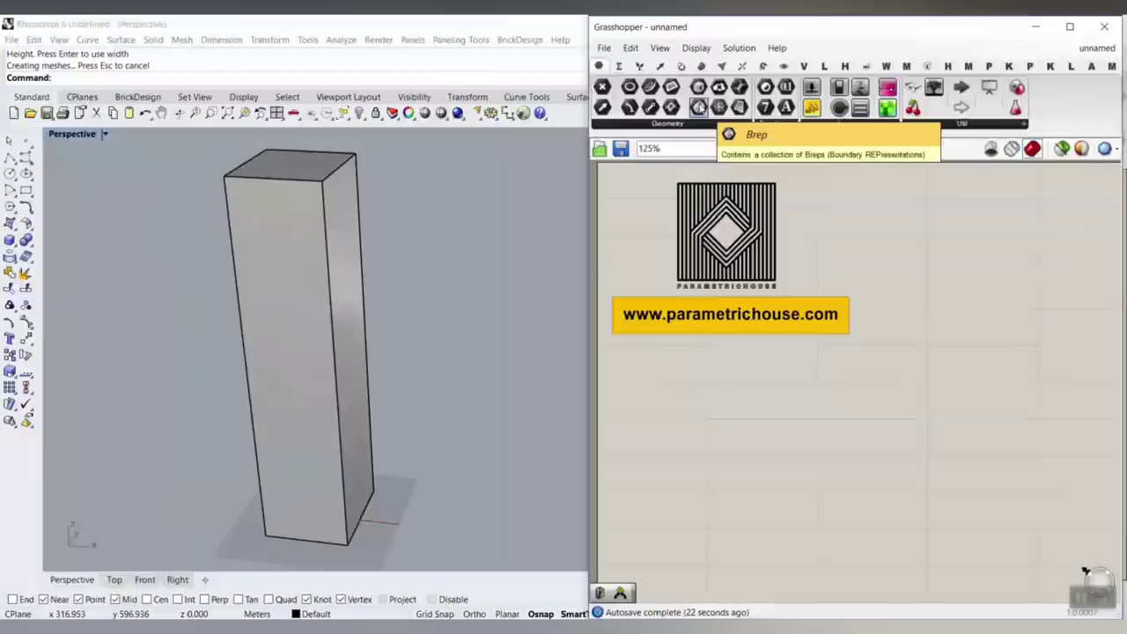
left_click(701, 107)
left_click(793, 401)
right_click_drag(723, 315, 694, 282)
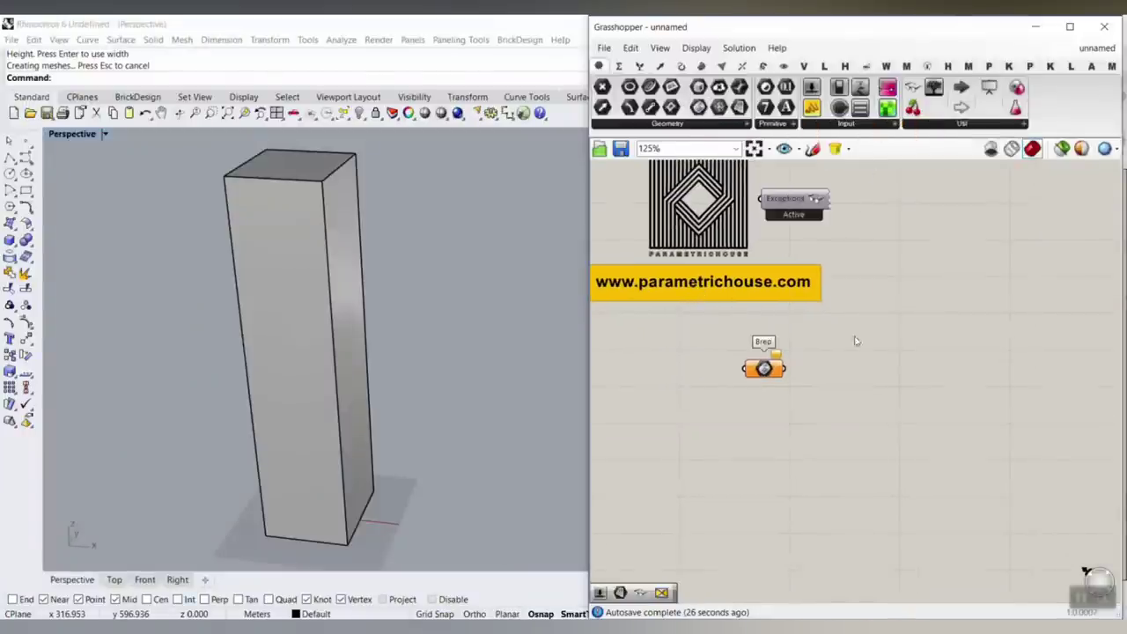
Reference the tall box as the single Brep of the parameter and hide the original box in Rhino
scroll(738, 356, "up", 3)
scroll(738, 355, "up", 1)
right_click(726, 326)
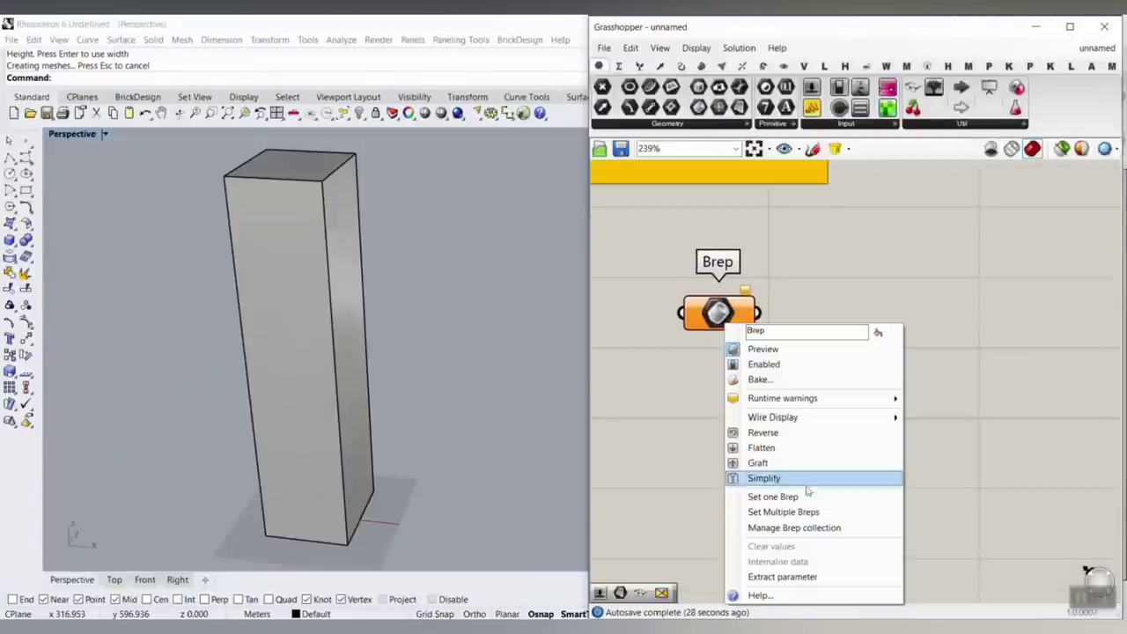
left_click(775, 498)
left_click(300, 302)
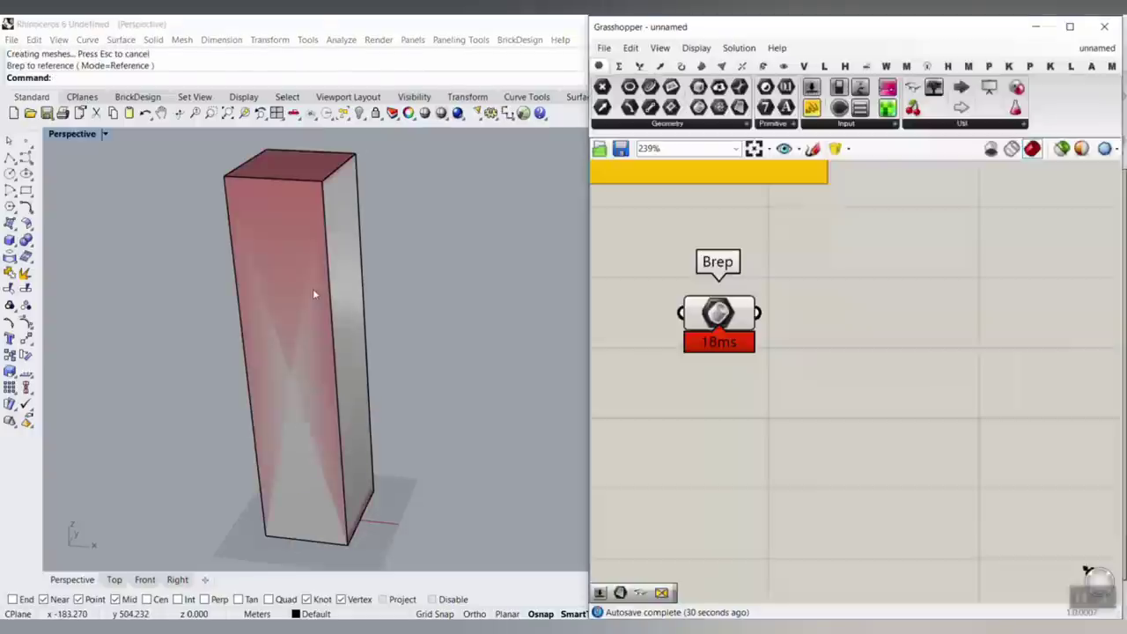
left_click(333, 309)
left_click(360, 113)
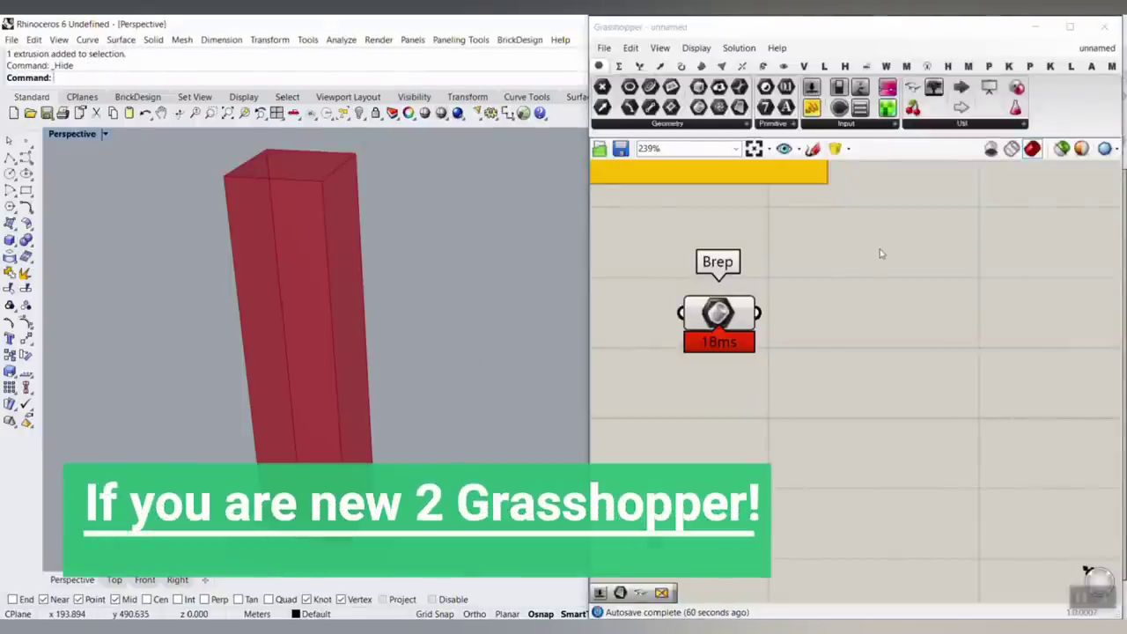
mouse_move(888, 229)
left_mouse_down()
mouse_move(1080, 74)
mouse_move(1057, 126)
left_mouse_up()
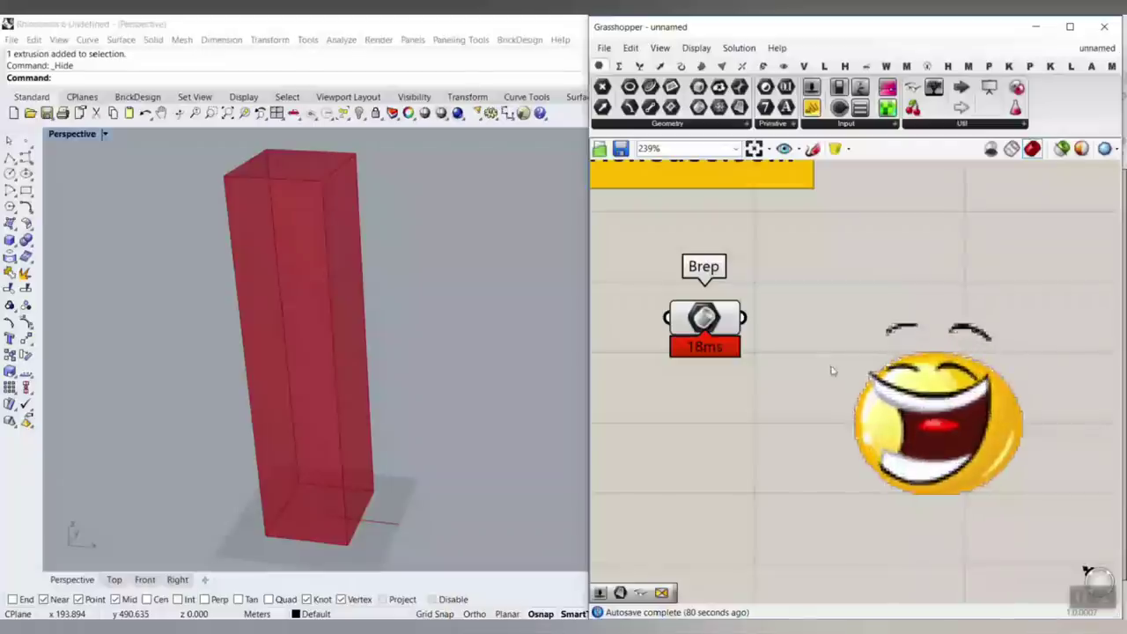
right_click_drag(830, 369, 852, 366)
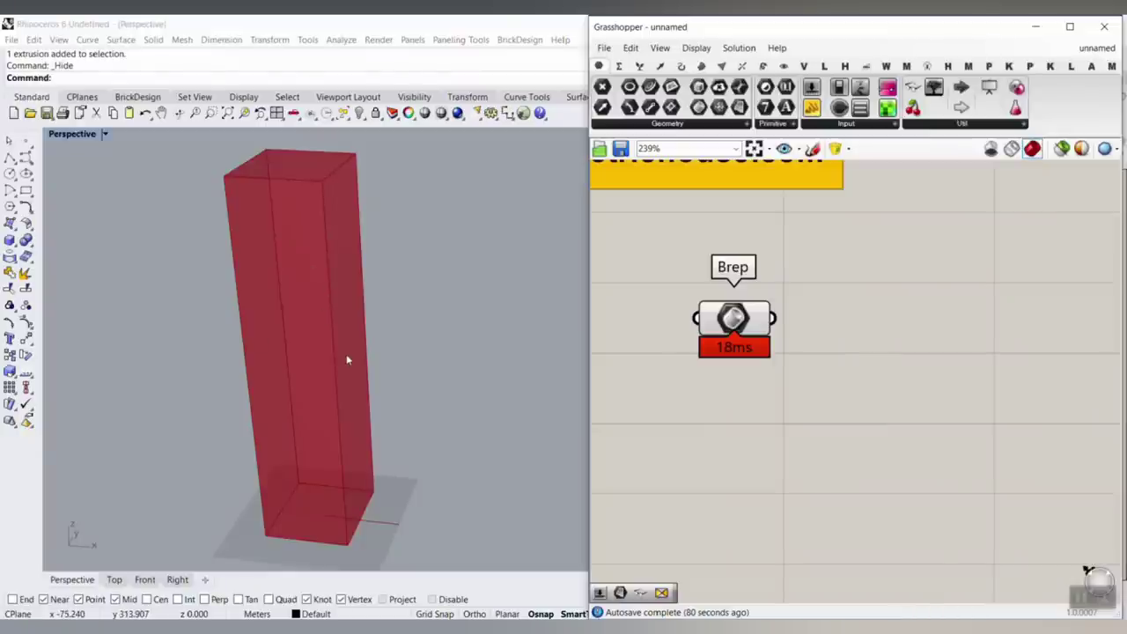
right_click_drag(335, 320, 317, 453)
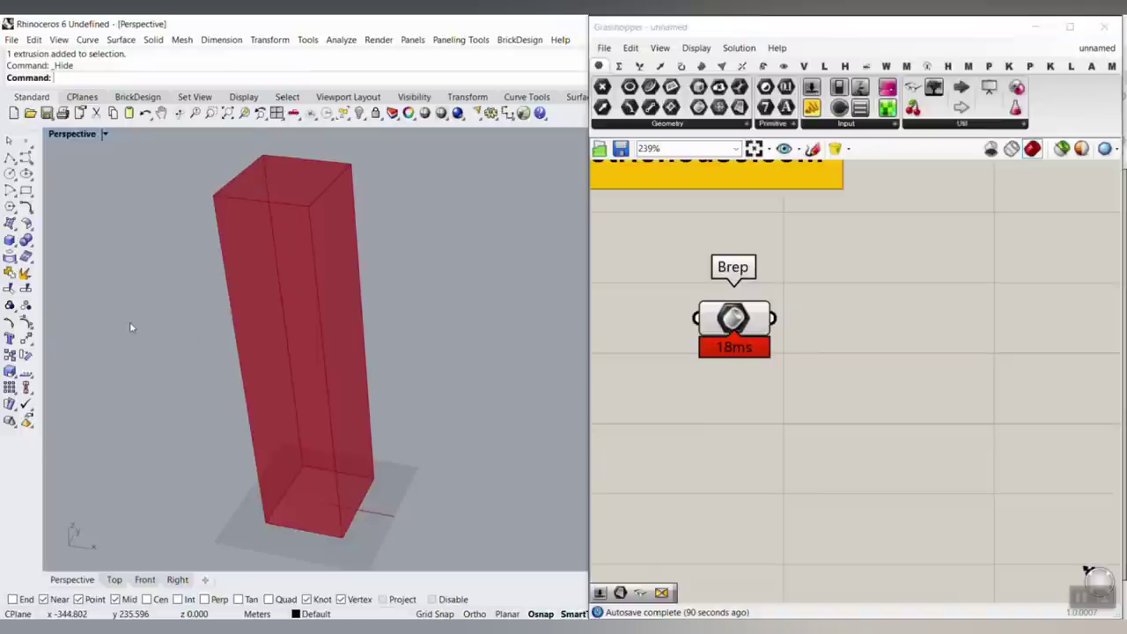
Draw a second, larger tall box in Rhino beside the referenced one using the Box command
type("wist")
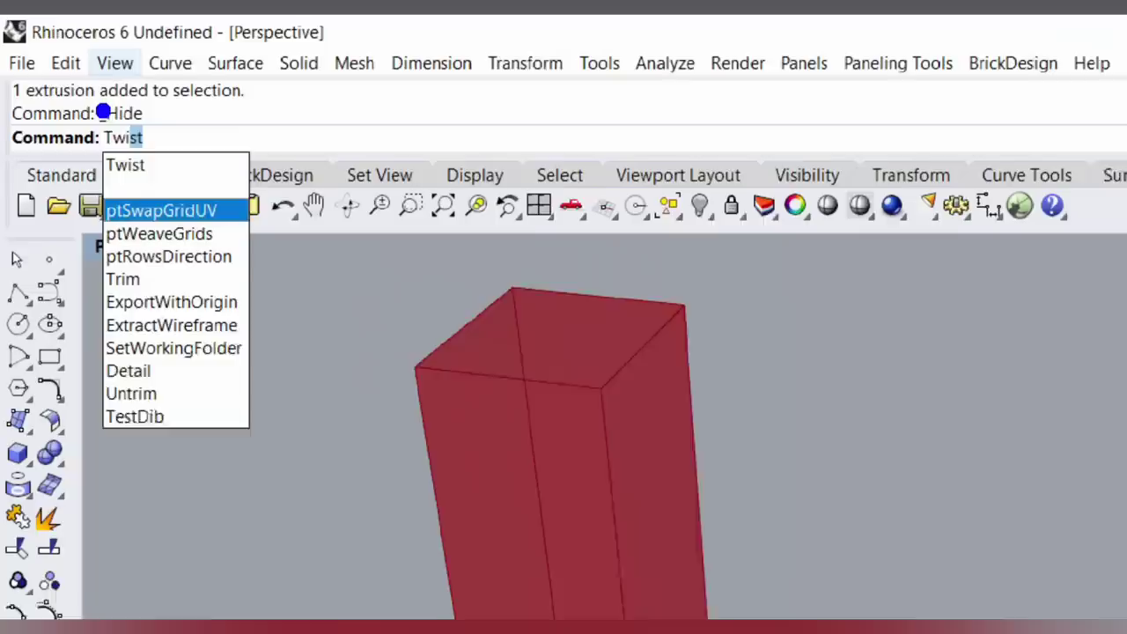
left_click_drag(49, 61, 87, 107, "ctrl")
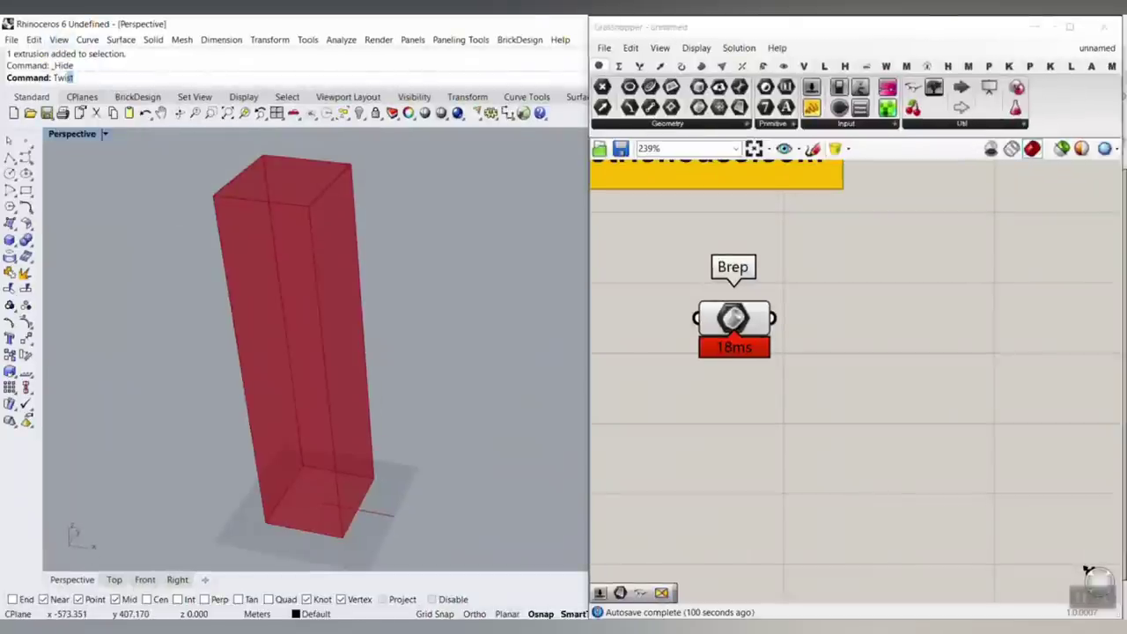
scroll(142, 320, "down", 3)
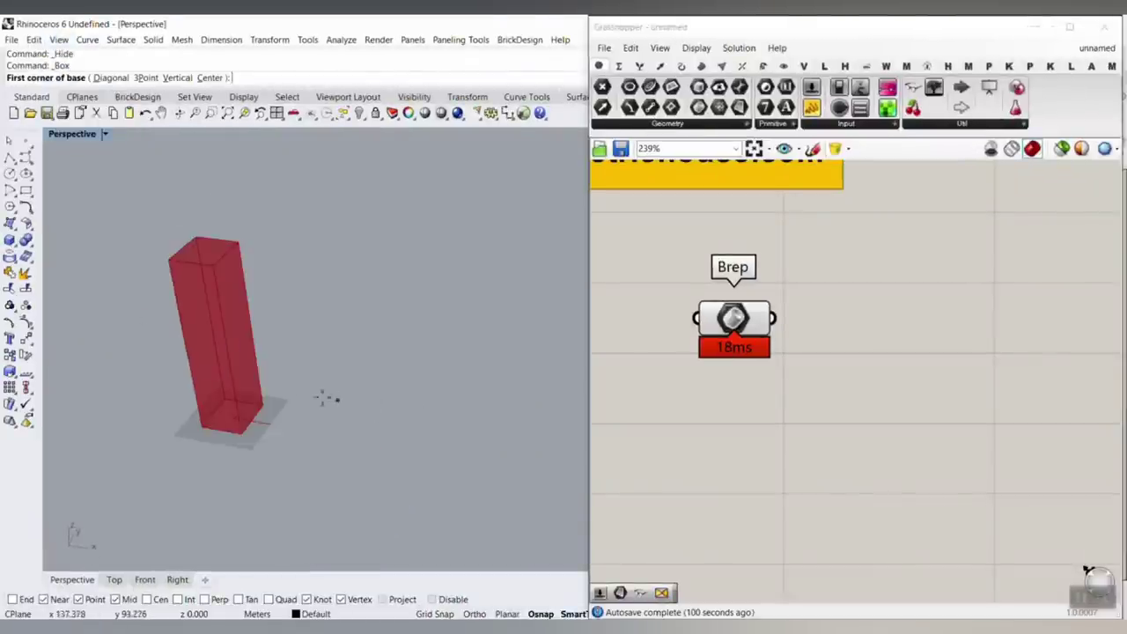
left_click(288, 395)
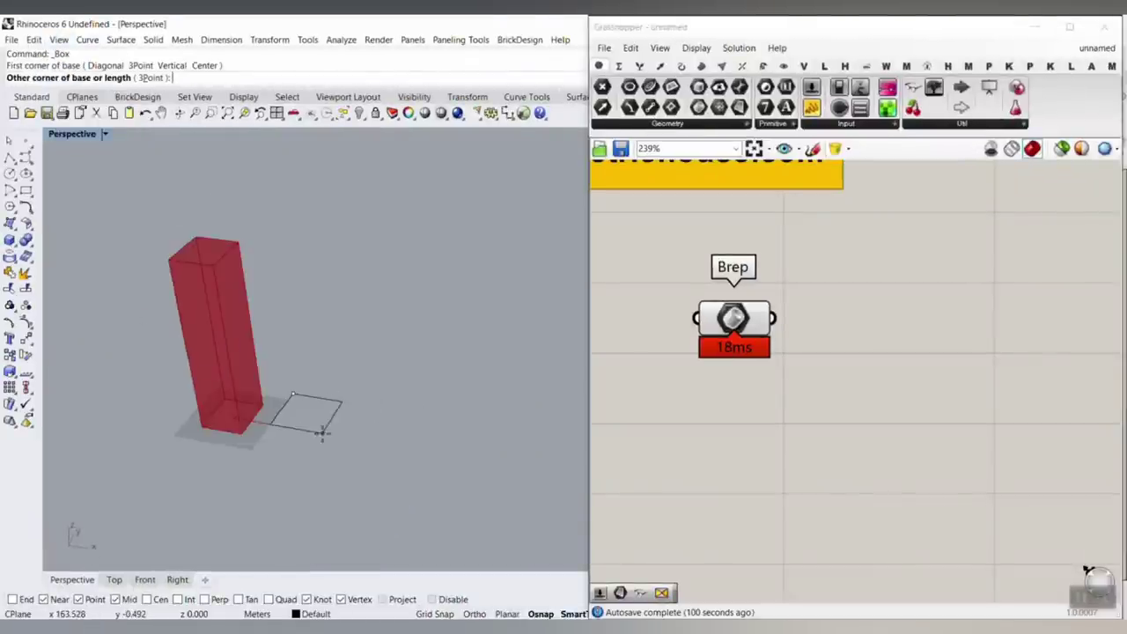
left_click(326, 445)
left_click(339, 251)
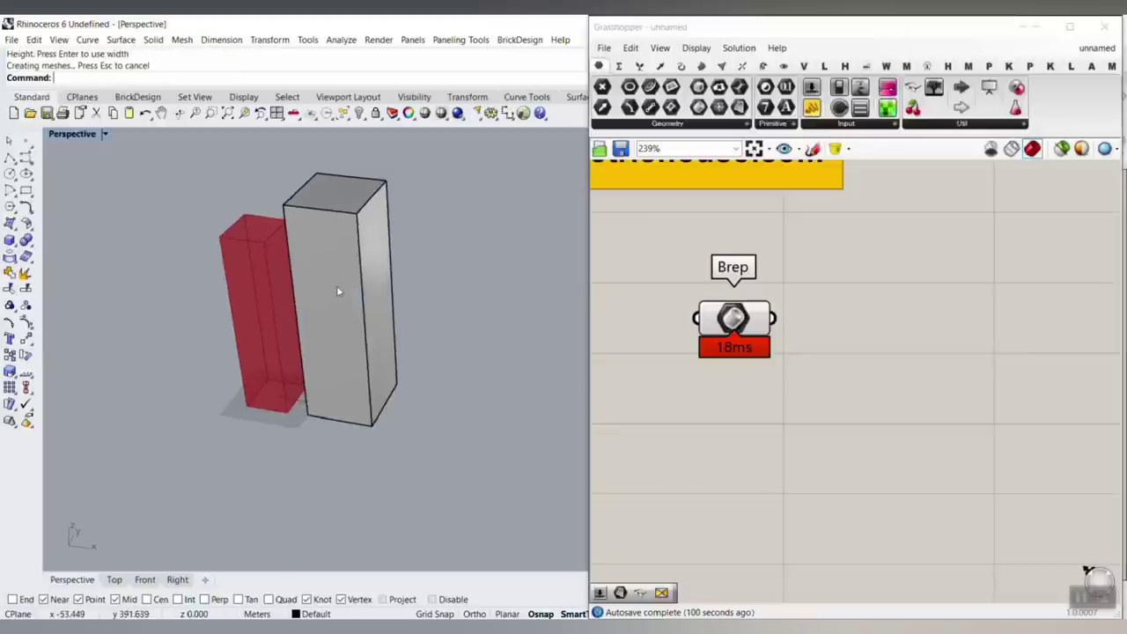
scroll(336, 285, "up", 3)
right_click_drag(343, 343, 331, 384, "shift")
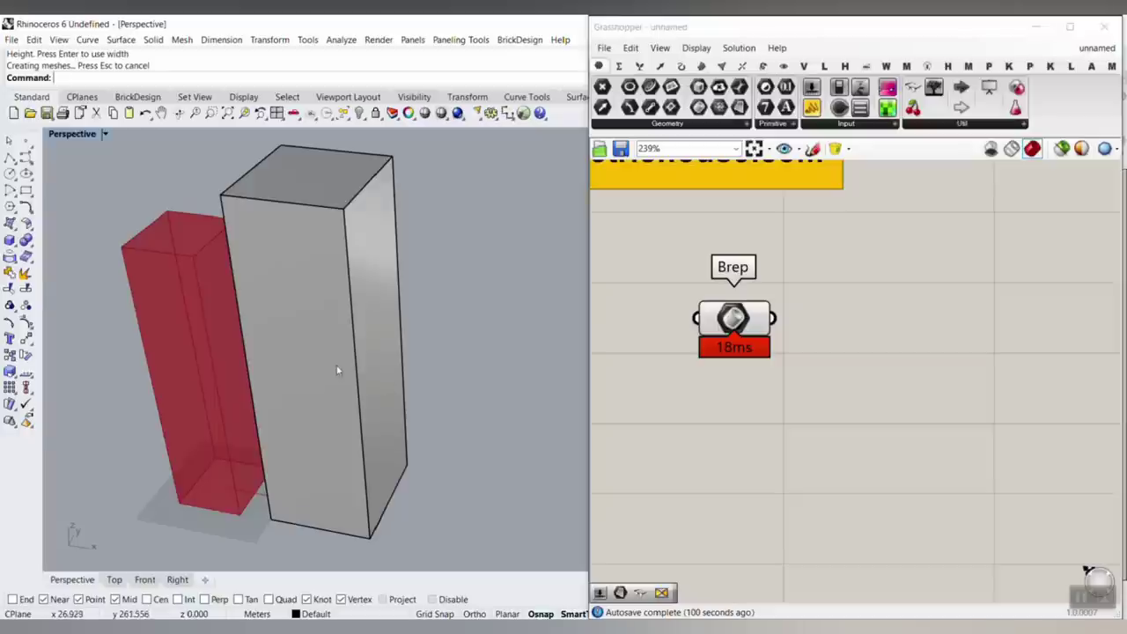
Twist the second box by 180 degrees about a vertical axis from its base centre to its top centre
left_click(334, 377)
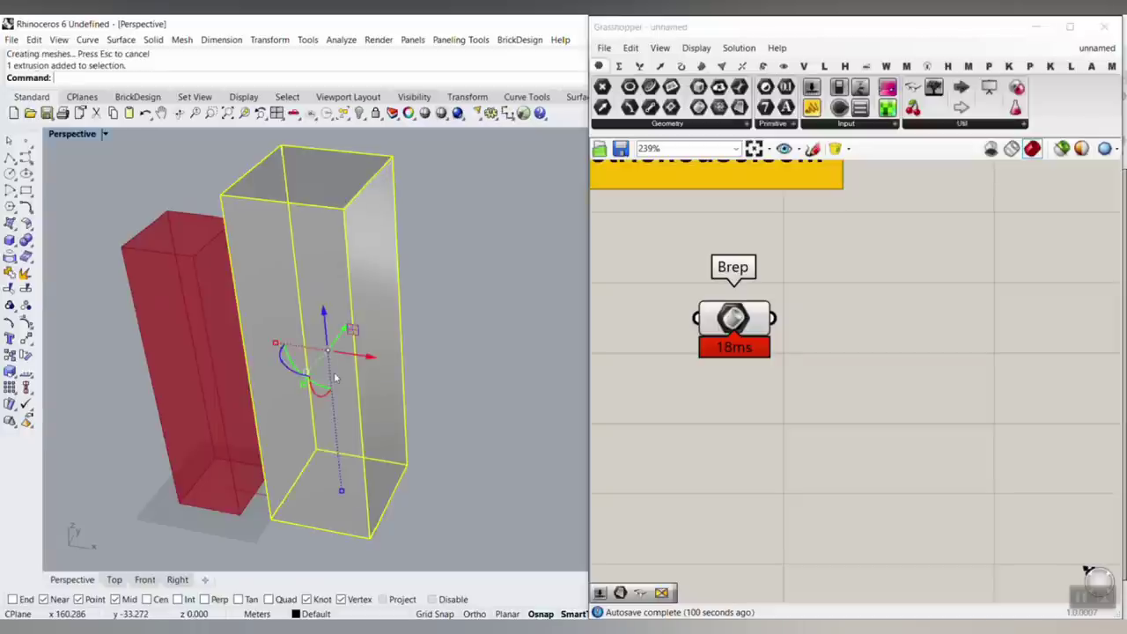
type("Twist")
key("Return")
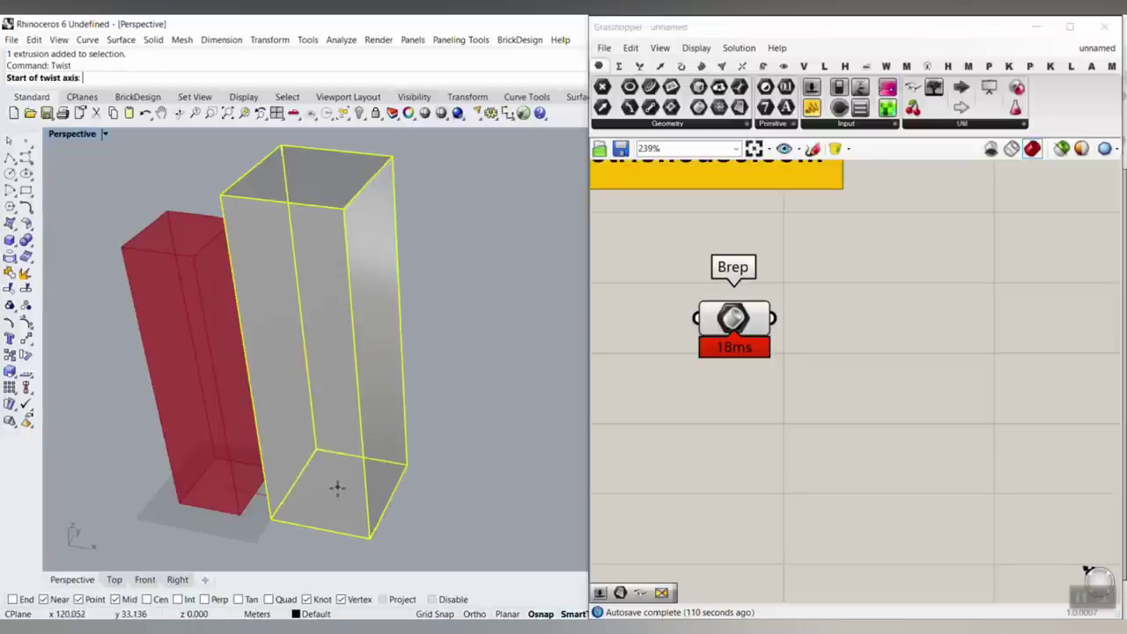
left_click(338, 490)
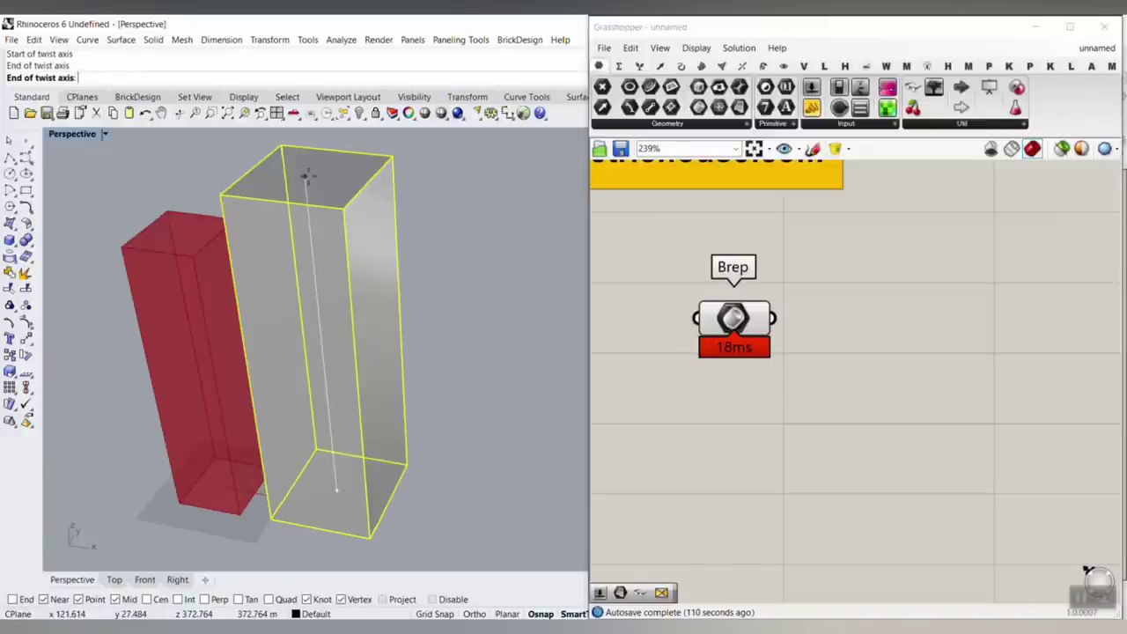
left_click(306, 176)
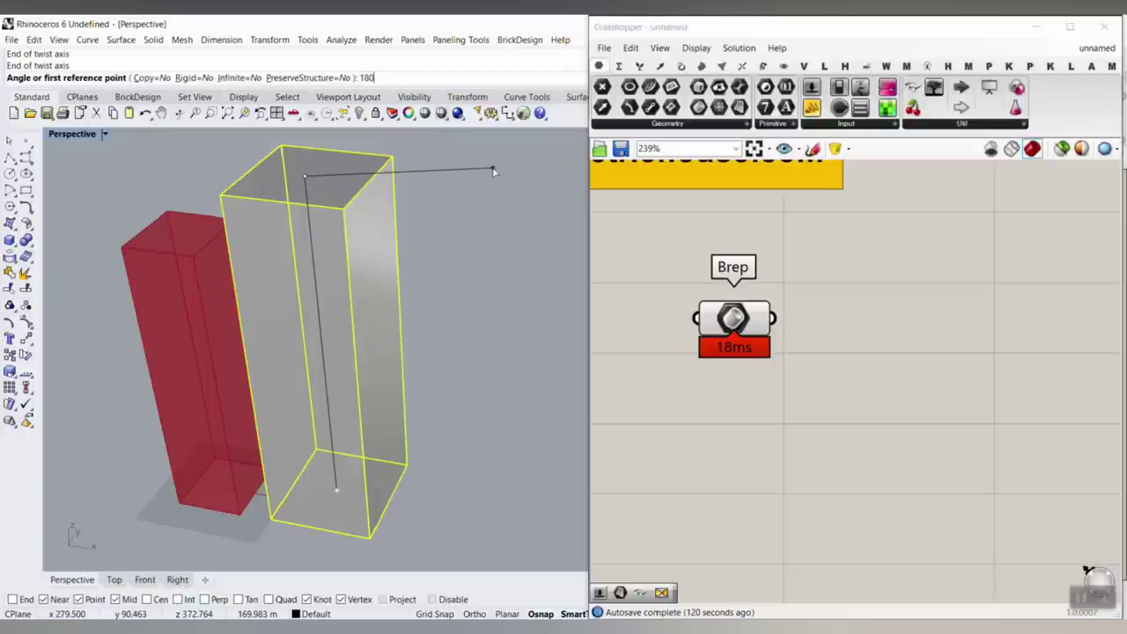
key("Return")
left_click(467, 334)
right_click_drag(410, 410, 337, 352)
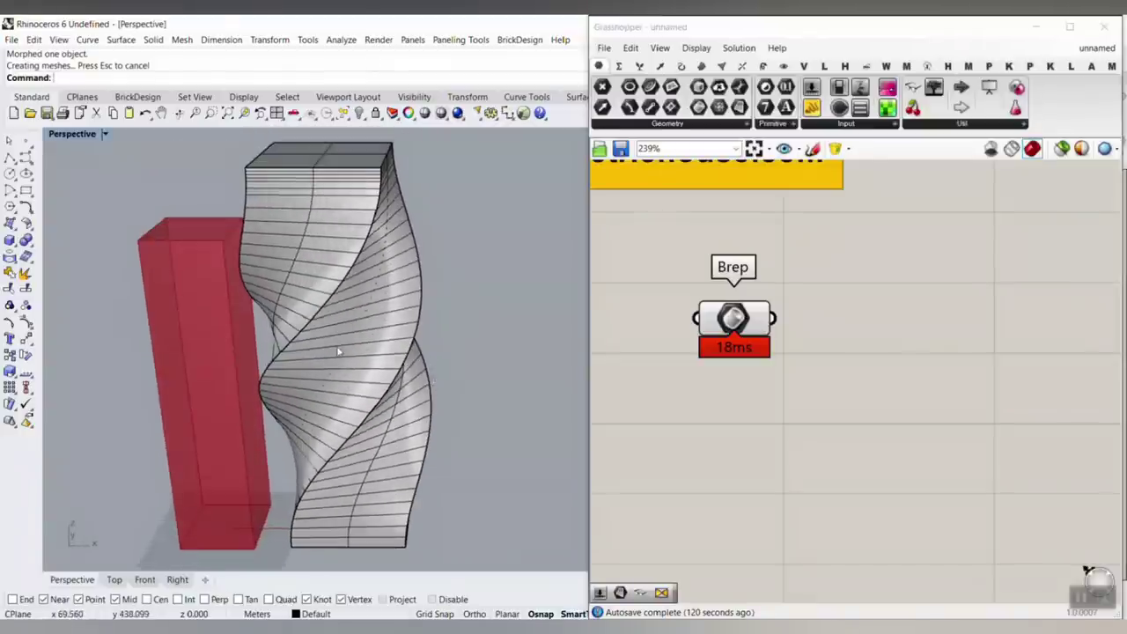
Delete the twisted sample box and unhide the original tall box in Rhino
left_click(360, 288)
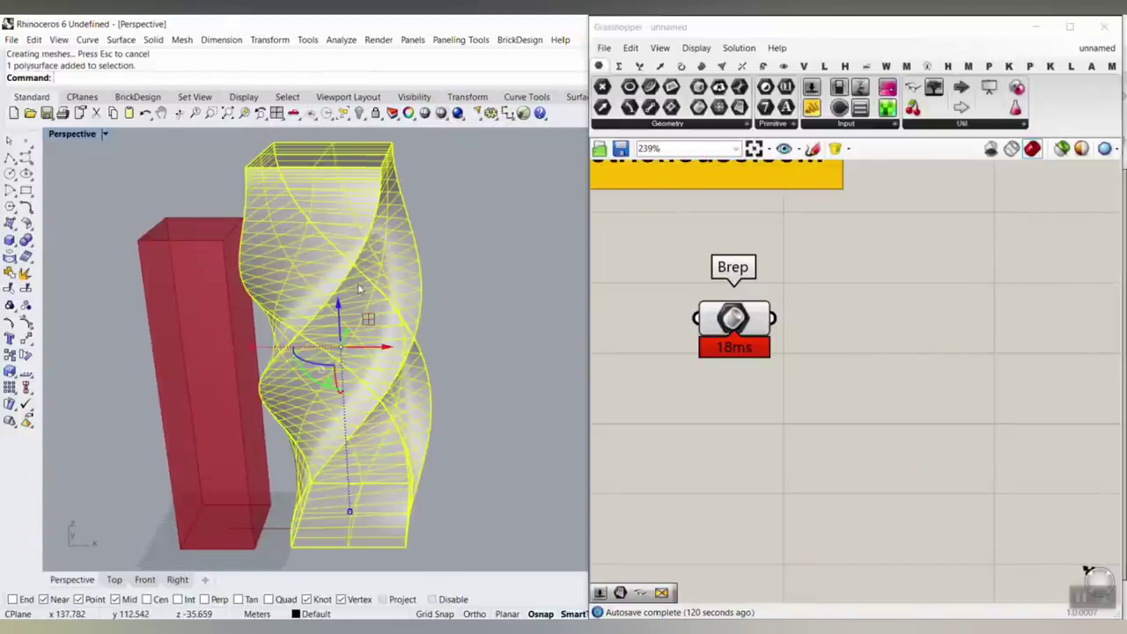
key("Delete")
right_click_drag(358, 292, 352, 396)
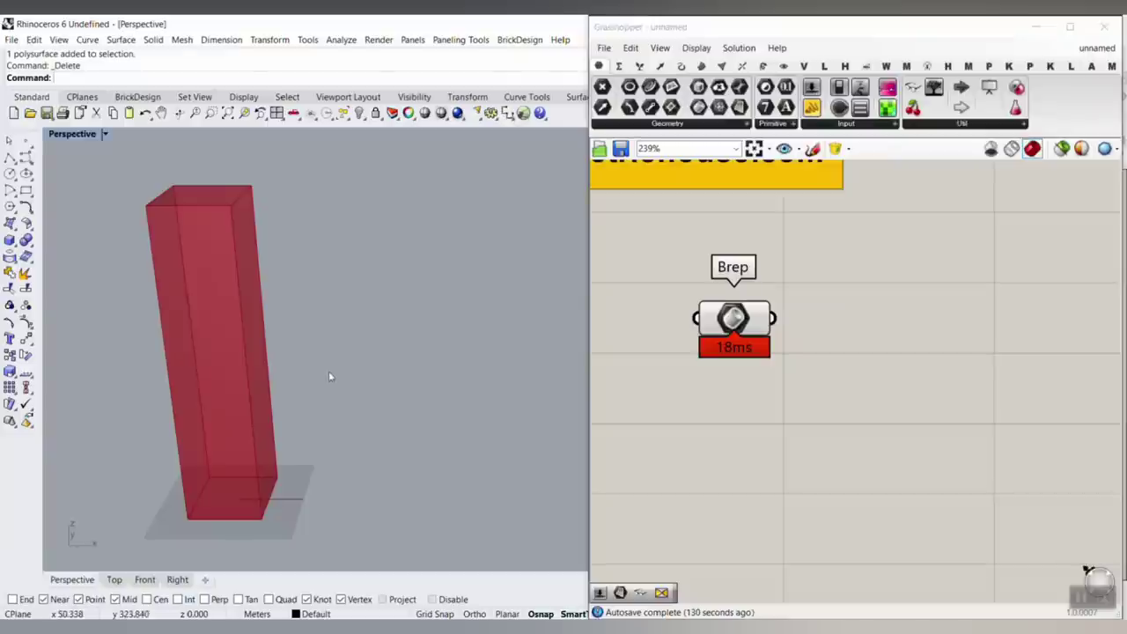
left_click(363, 117)
left_click(378, 133)
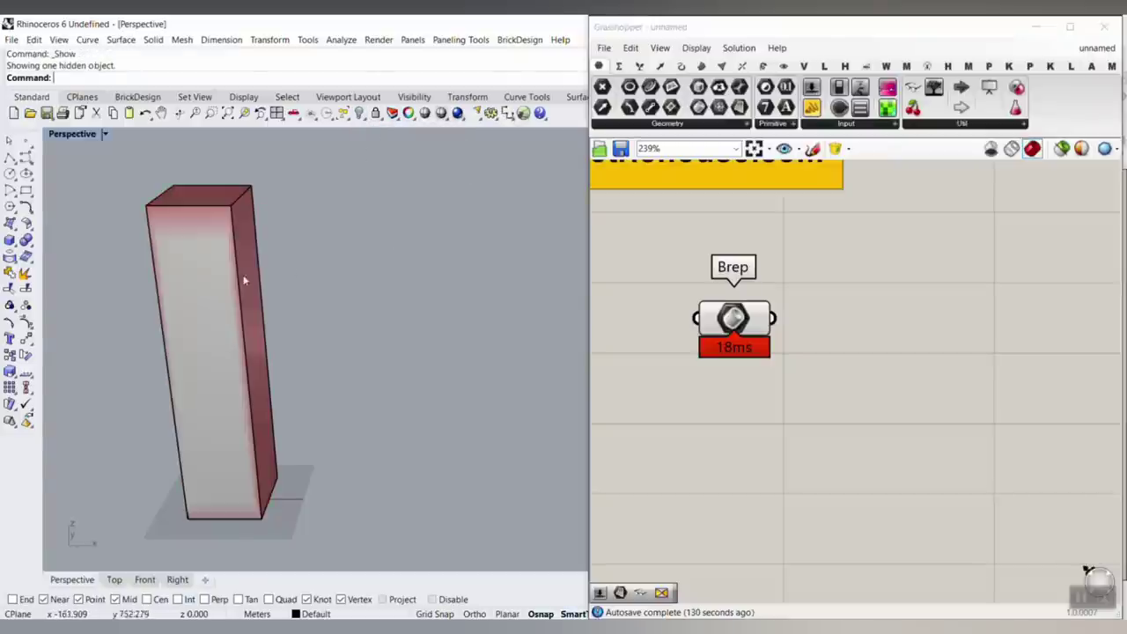
mouse_move(222, 331)
left_mouse_down()
mouse_move(465, 335)
mouse_move(410, 364)
left_mouse_up()
mouse_move(436, 199)
left_mouse_down()
mouse_move(491, 426)
mouse_move(426, 363)
mouse_move(447, 201)
left_mouse_up()
left_click_drag(480, 276, 559, 226)
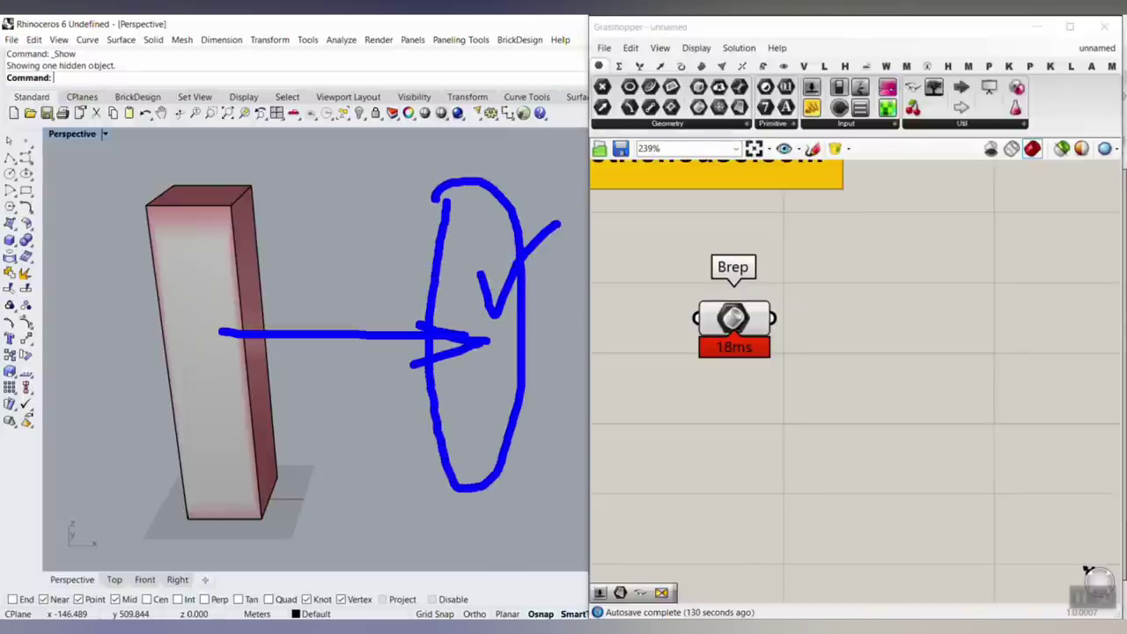
key("Escape")
Add a Move component to the Grasshopper canvas and connect the Brep parameter to its Geometry input
right_click_drag(856, 371, 802, 393)
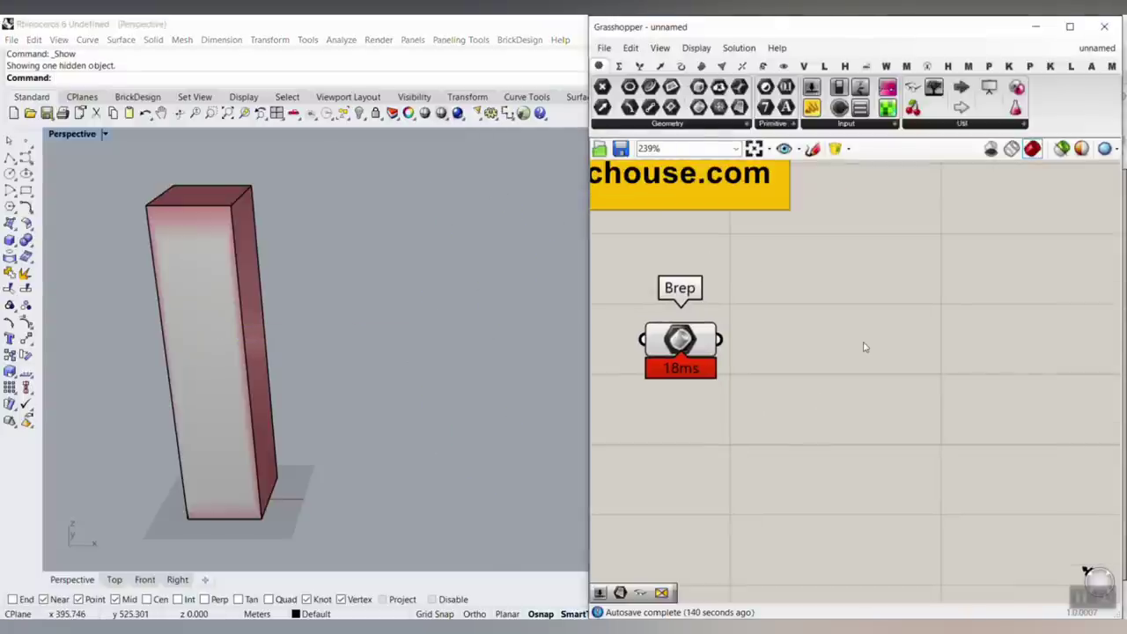
double_click(864, 347)
type("mv")
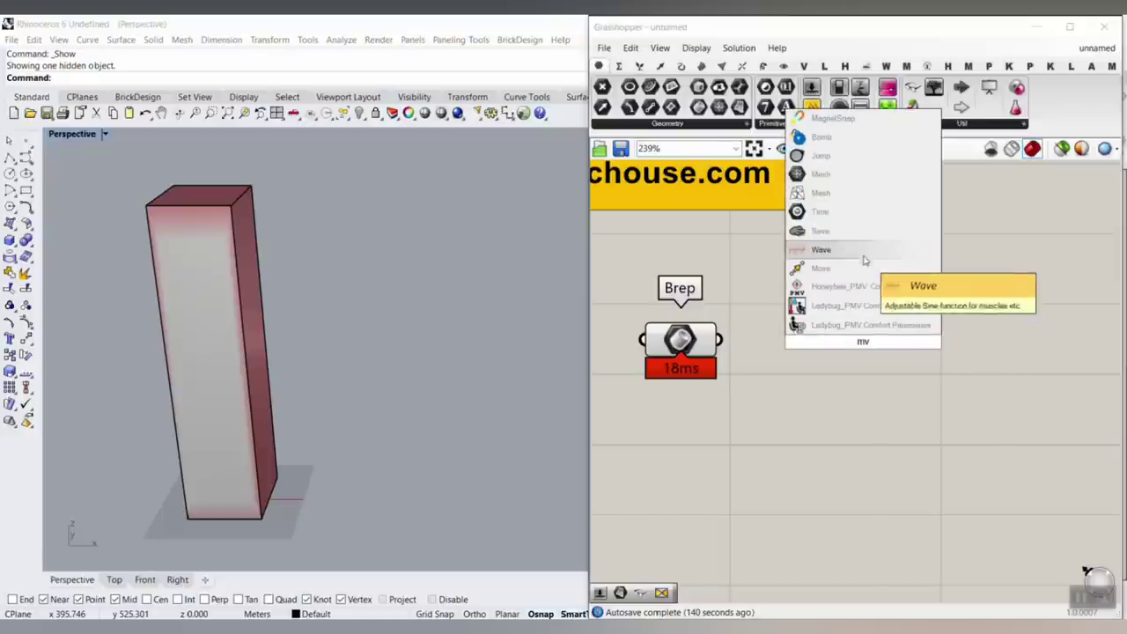
left_click(858, 266)
right_click_drag(837, 365, 794, 327)
scroll(793, 324, "down", 2)
left_click_drag(798, 329, 924, 332)
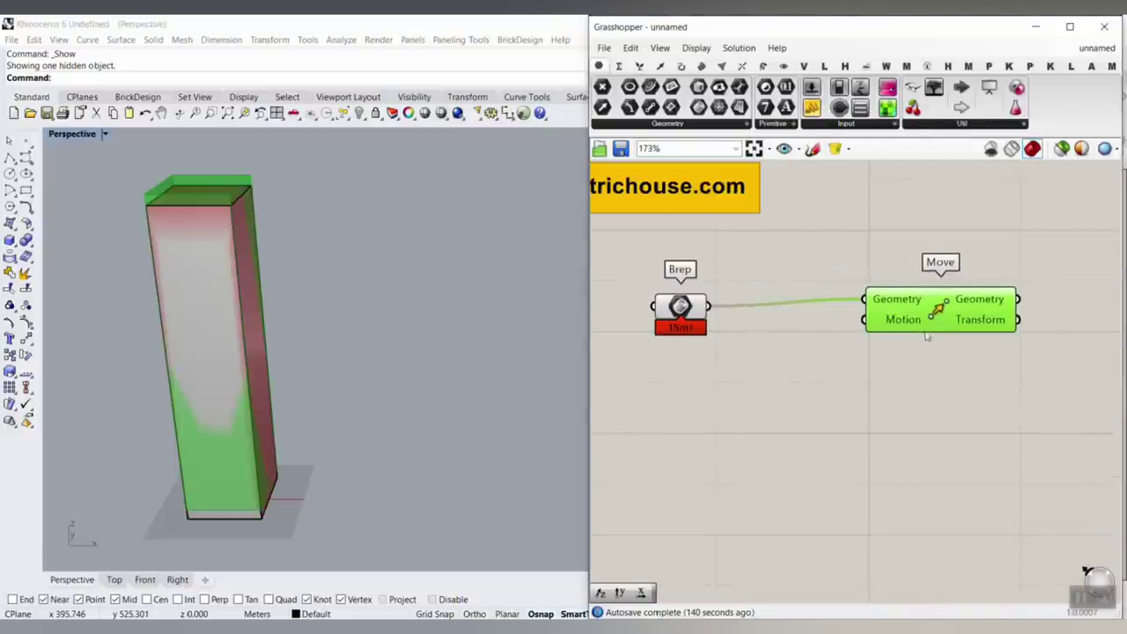
Add a Unit X vector component and connect it to the Motion input of Move
double_click(767, 383)
type("x")
left_click(722, 364)
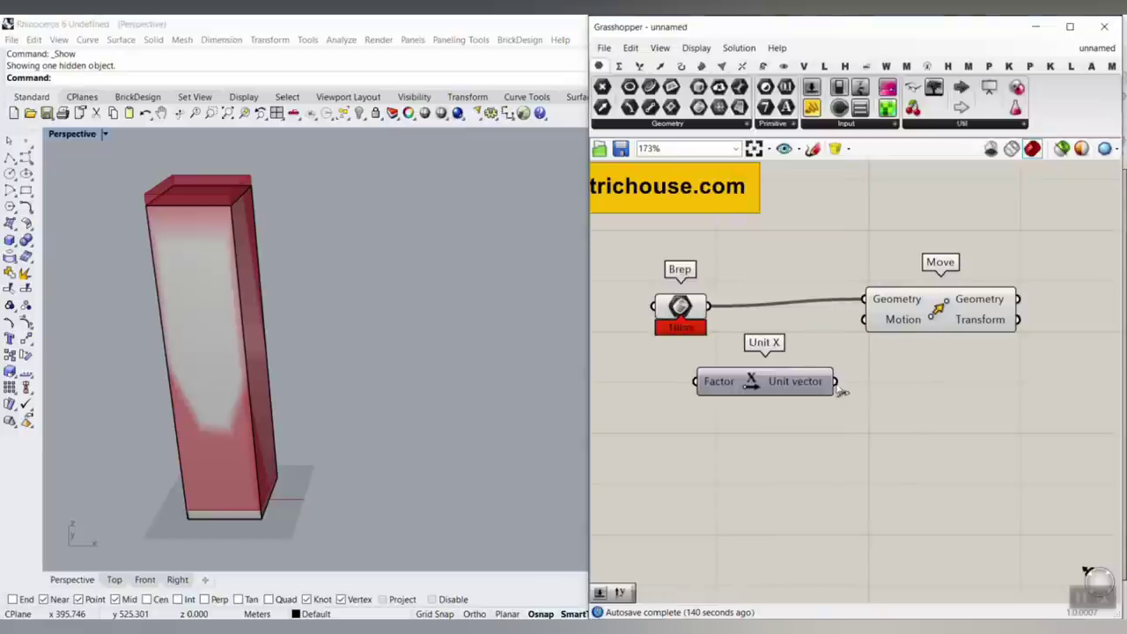
left_click_drag(834, 382, 1048, 327)
right_click_drag(703, 412, 734, 416)
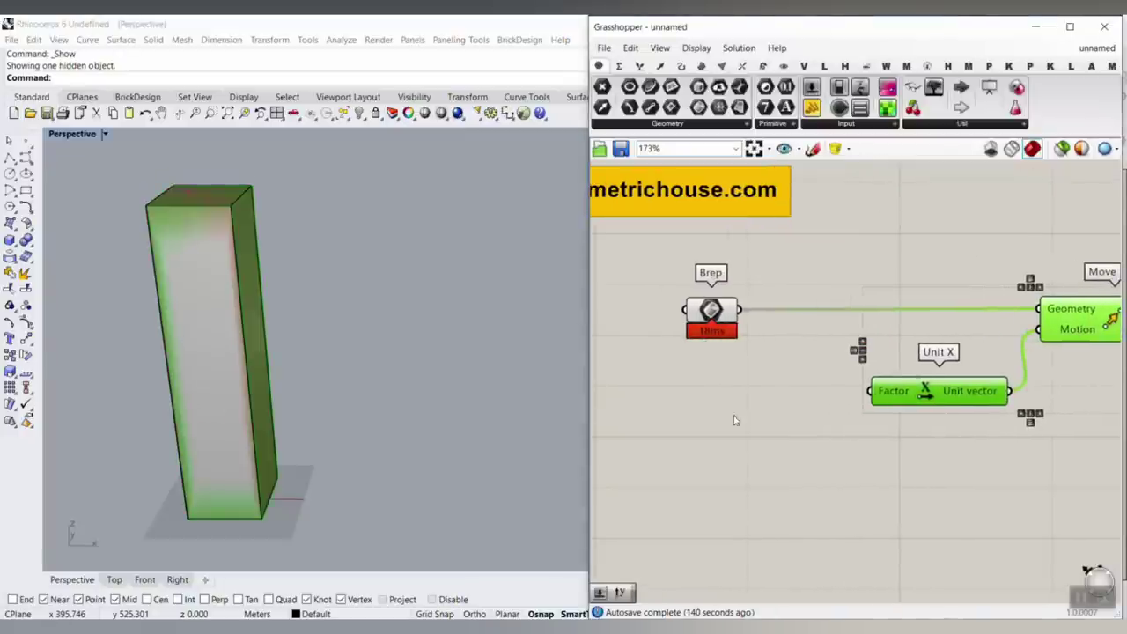
Add a number slider for the Factor input of Unit X, starting from 250, and set it to 227
double_click(733, 415)
type("2")
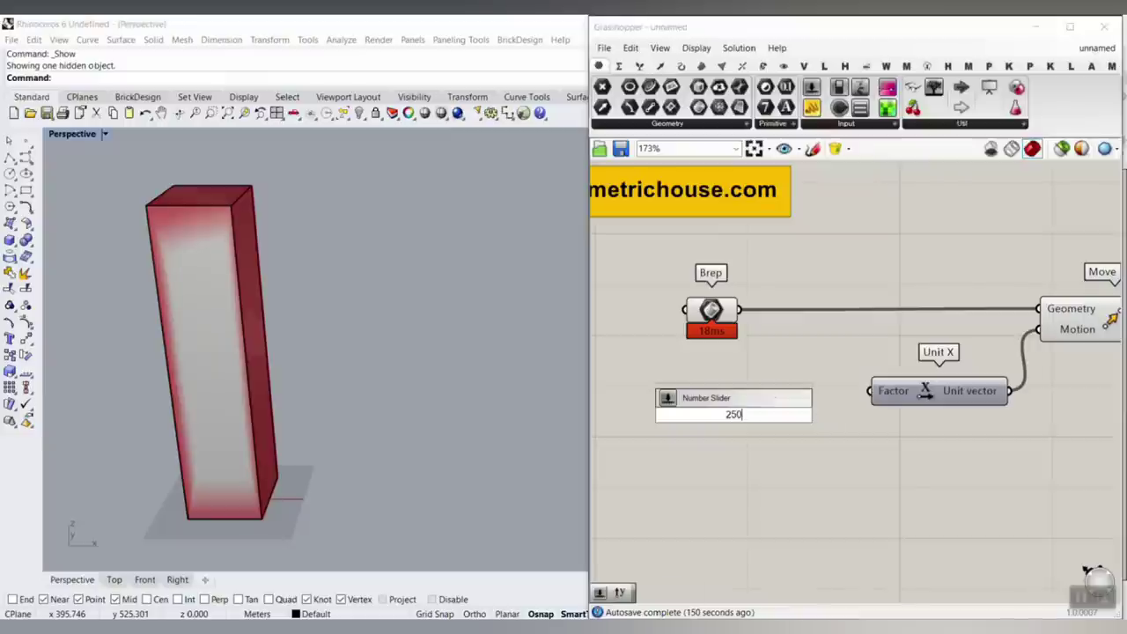
type("50")
key("Return")
left_click_drag(841, 414, 868, 392)
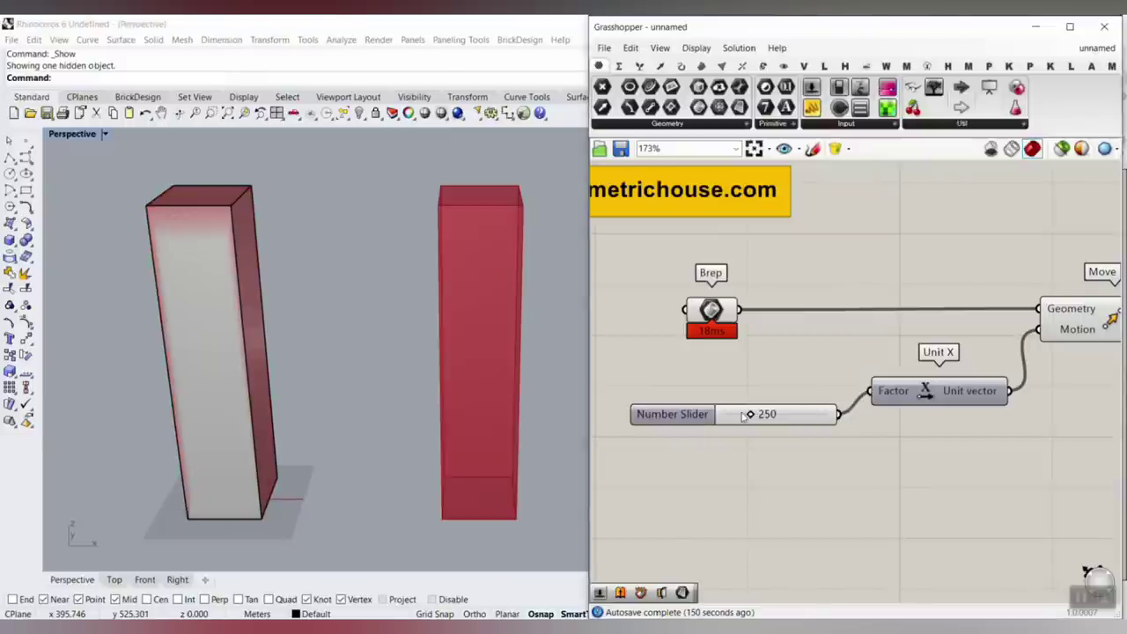
left_click_drag(749, 416, 748, 417)
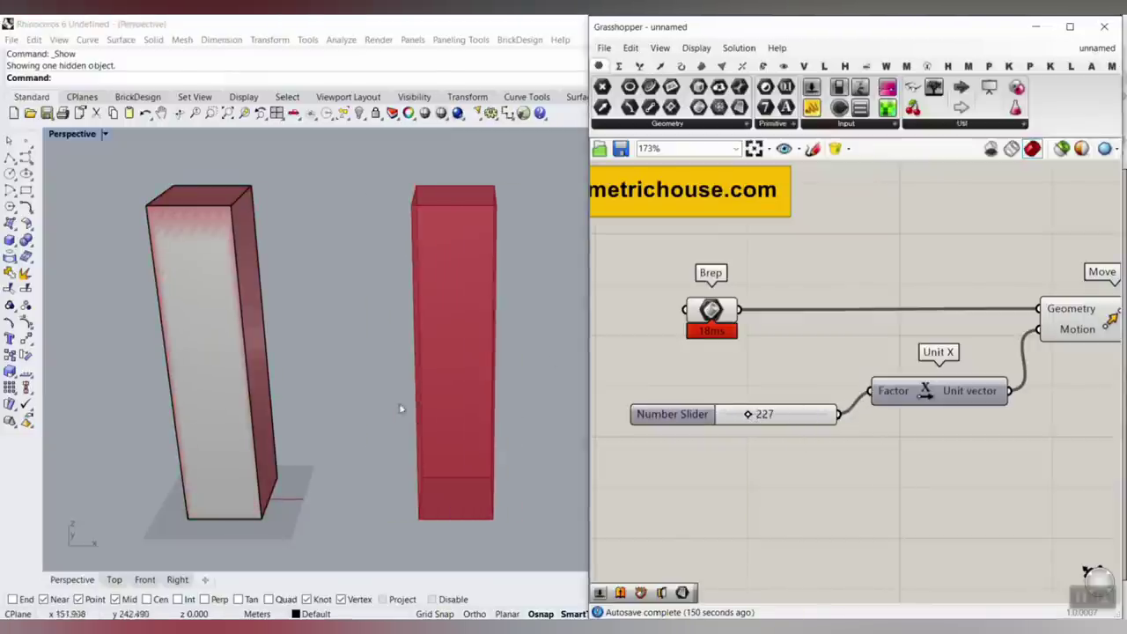
Test the link to the moved copy by shortening the original Rhino box vertically, and undo the scaling
right_click_drag(399, 390, 410, 309)
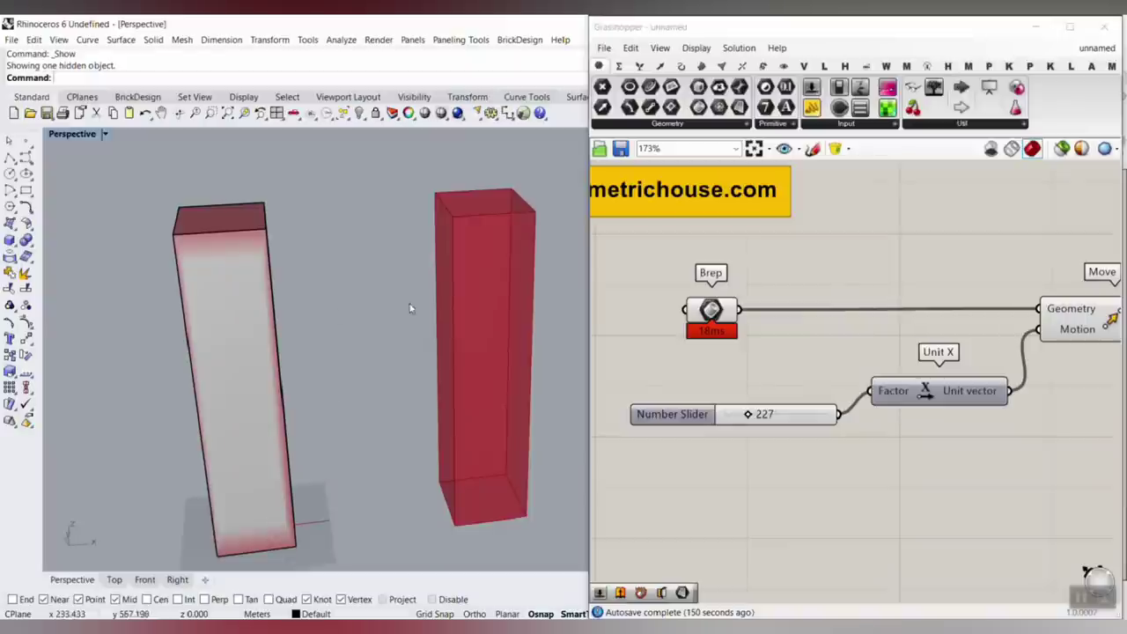
left_click(227, 260)
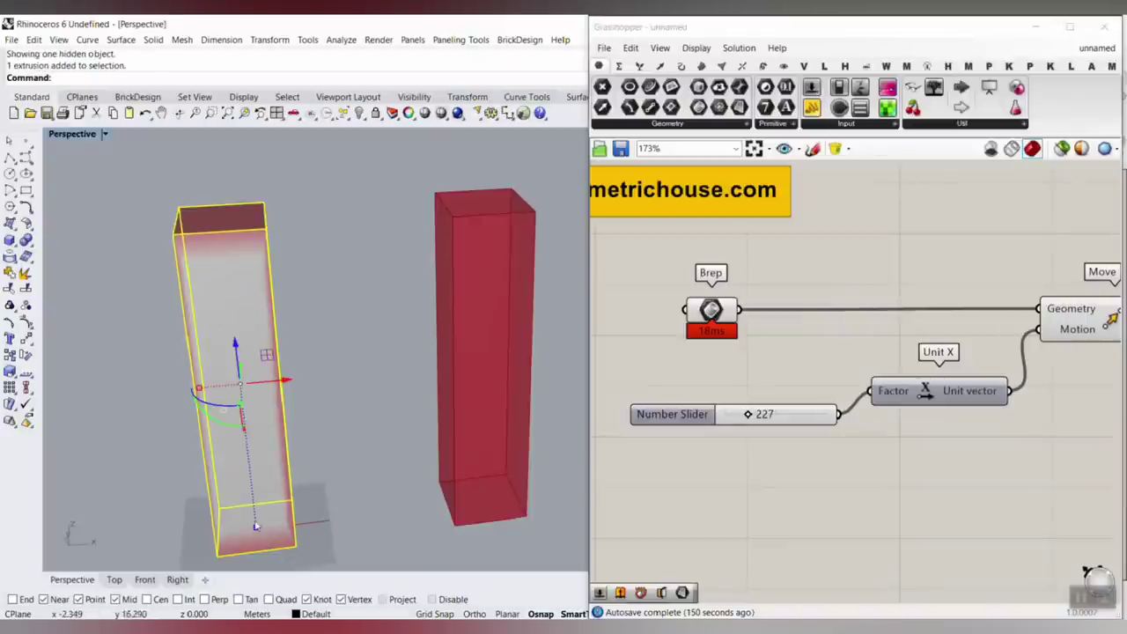
left_click_drag(255, 529, 252, 476)
key("ctrl+z")
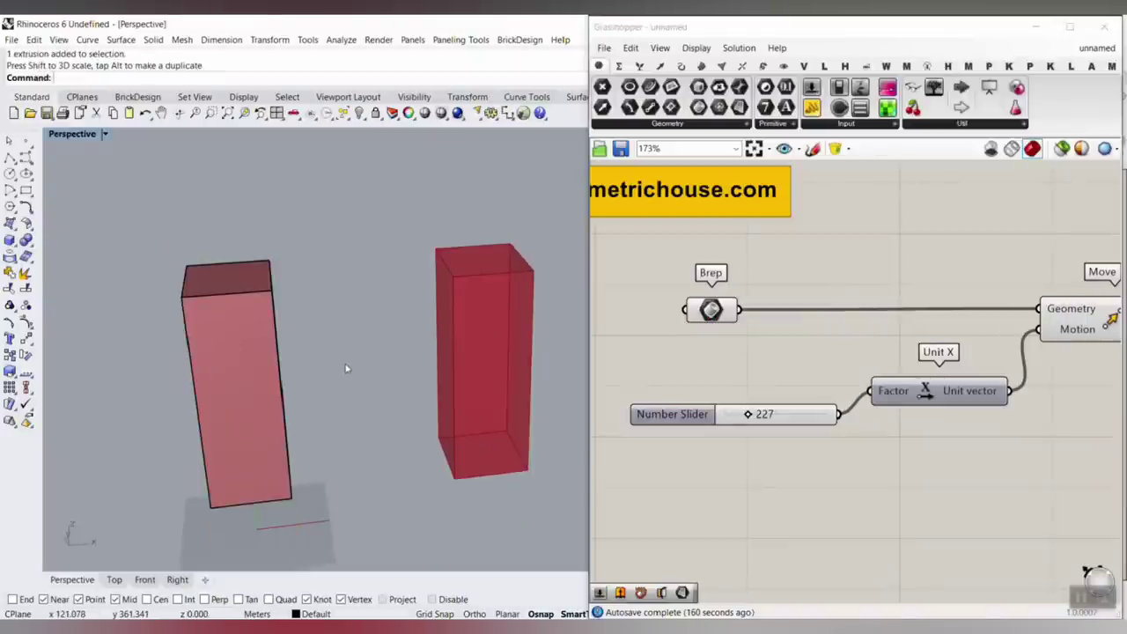
right_click_drag(345, 327, 308, 341)
Find the Twist morph component and place it on the canvas beside Move
right_click_drag(1072, 301, 699, 300)
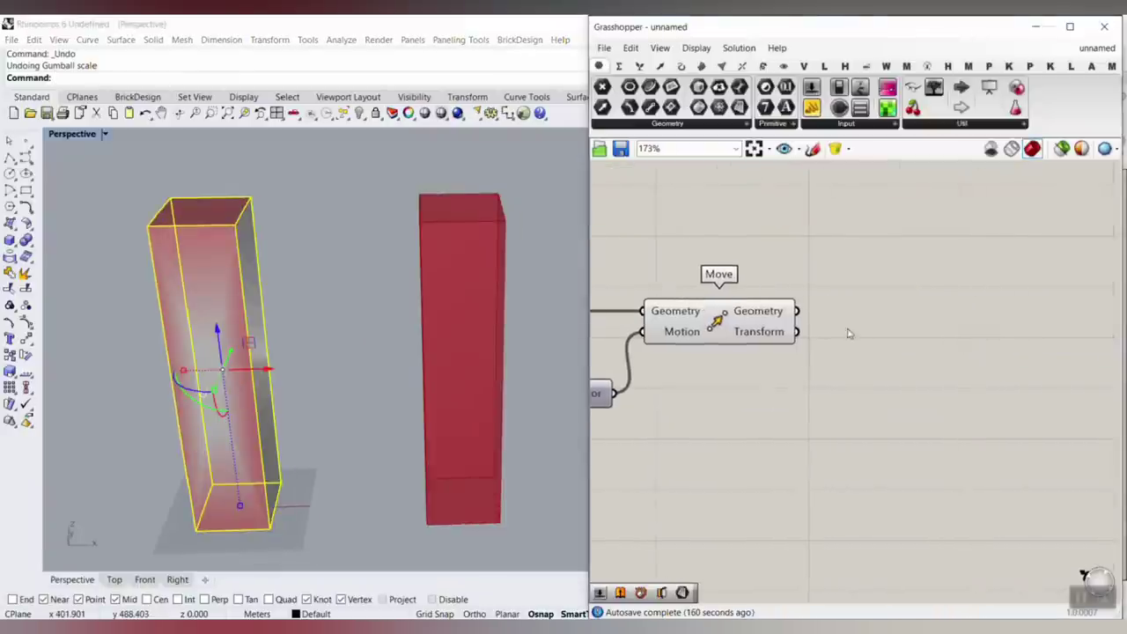
right_click_drag(849, 331, 773, 357)
double_click(834, 362)
type("twis")
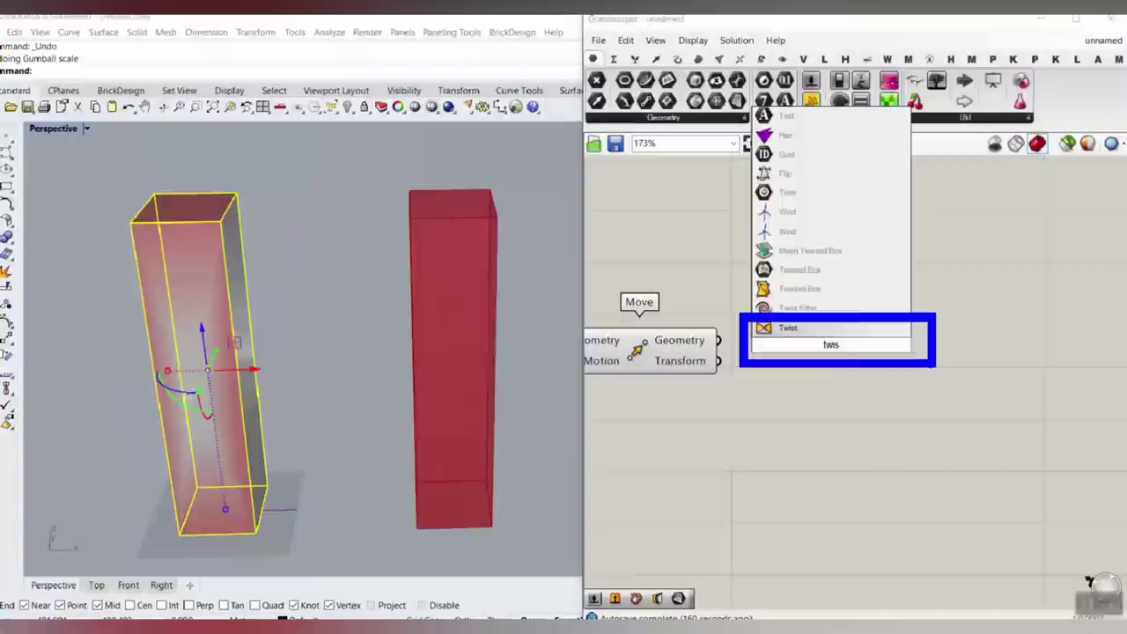
left_click(762, 58)
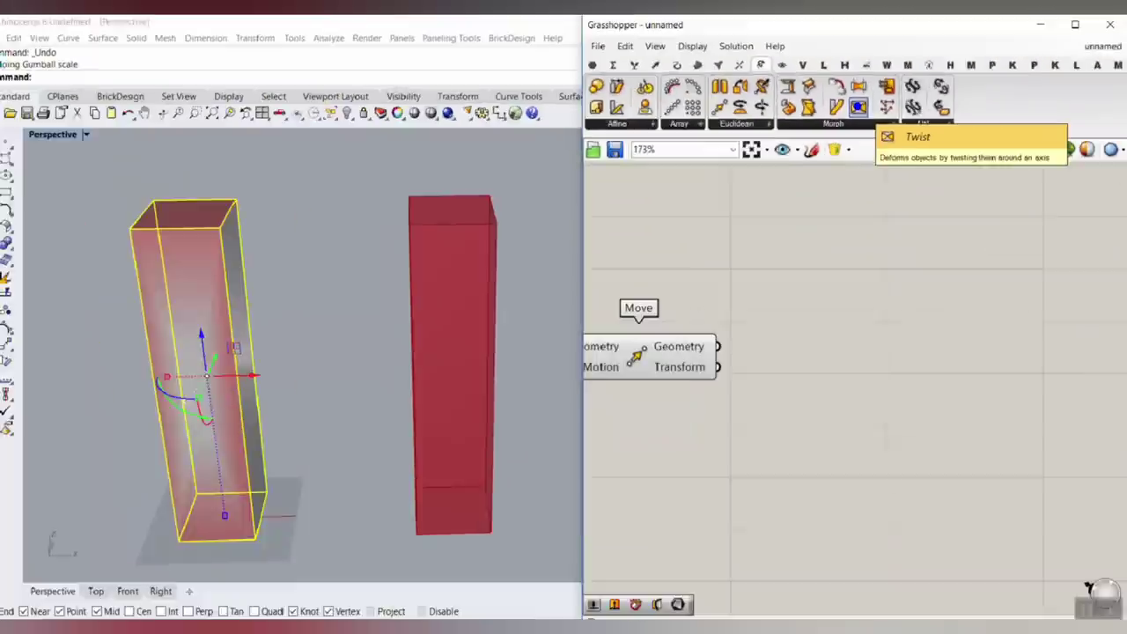
left_click_drag(859, 106, 885, 331)
scroll(885, 331, "up", 3)
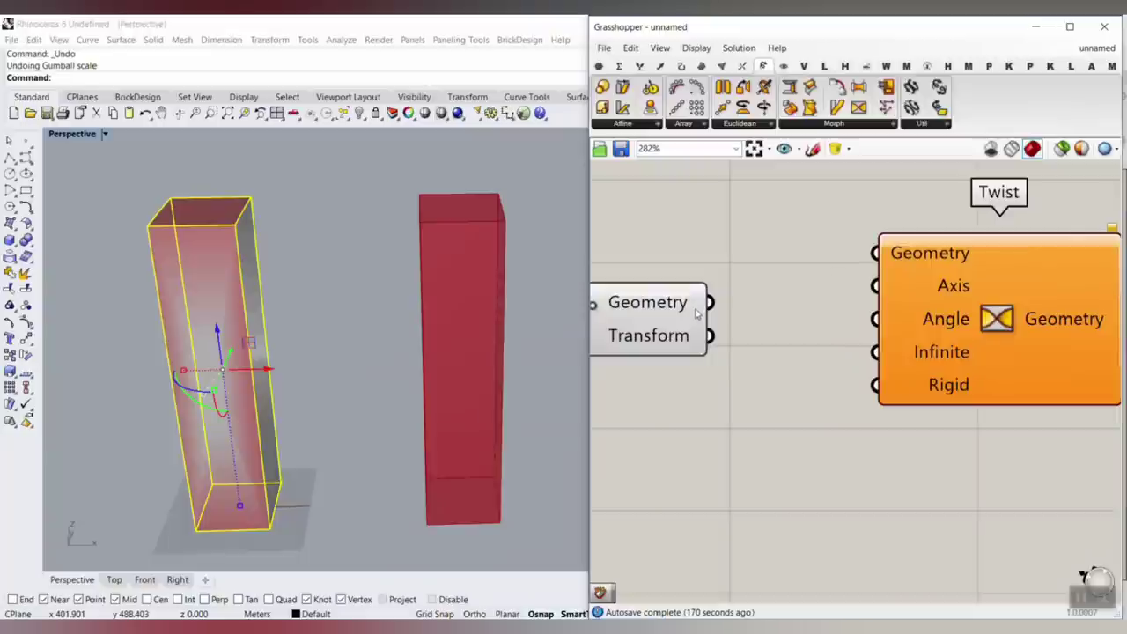
Connect the Geometry output of Move to the Geometry input of Twist
left_click(678, 308)
left_click_drag(712, 302, 874, 253)
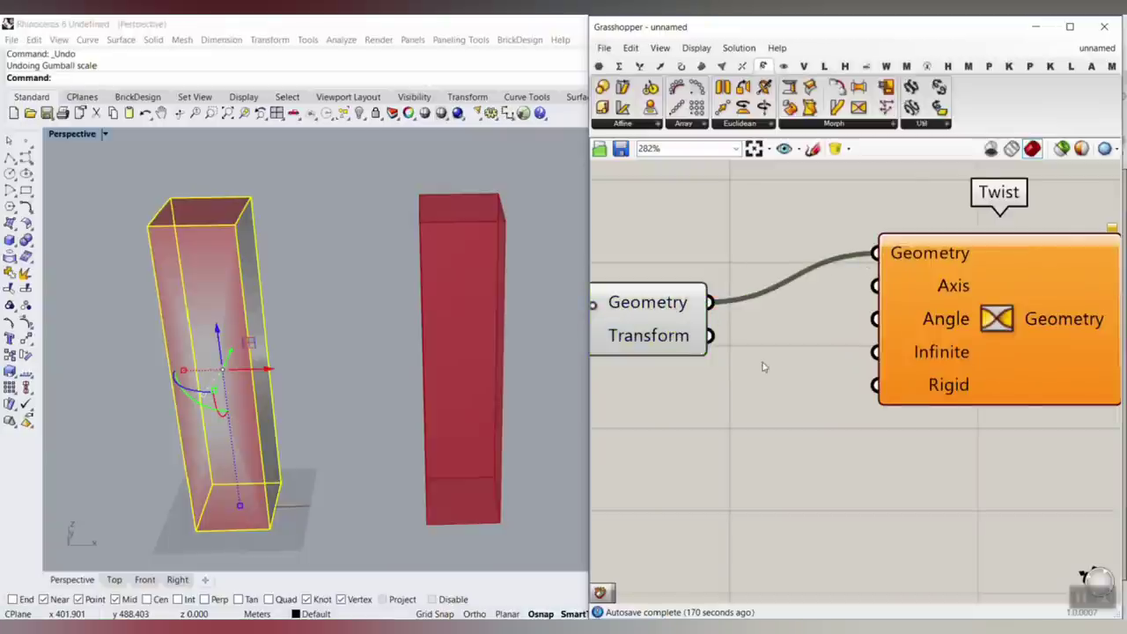
scroll(763, 365, "down", 2)
left_click(904, 311)
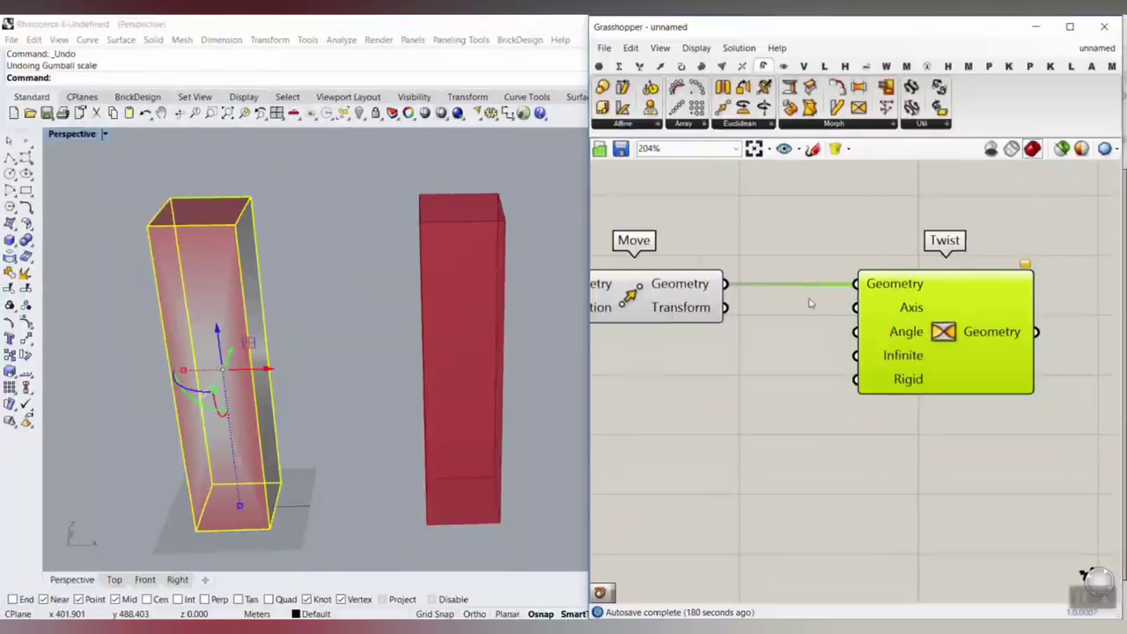
right_click_drag(483, 382, 514, 388)
left_click(514, 388)
right_click_drag(457, 431, 427, 449)
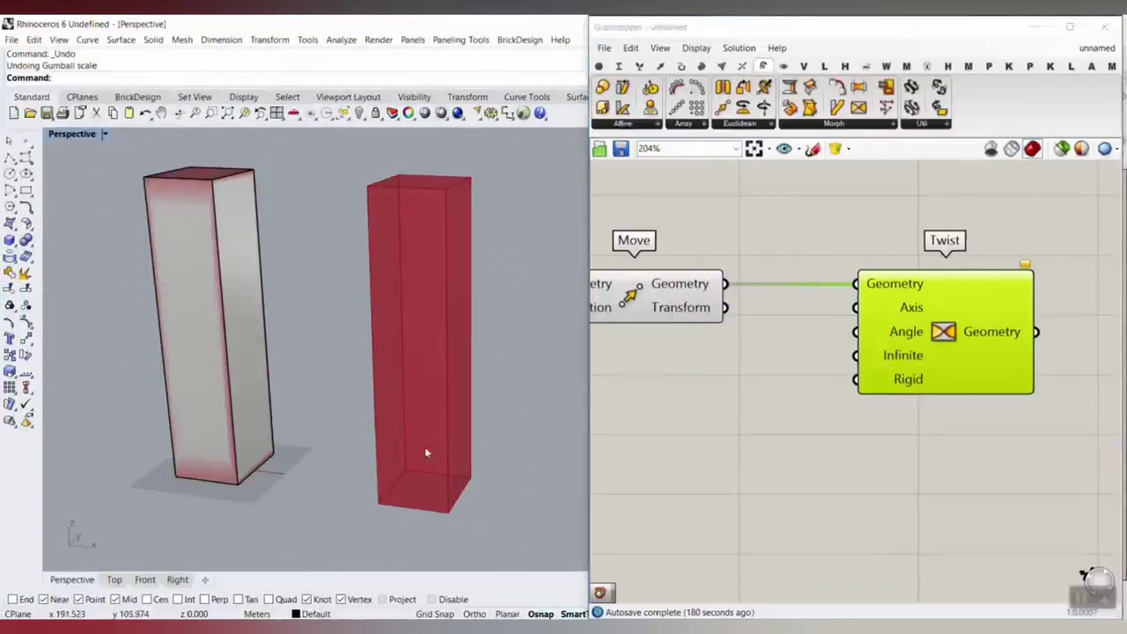
key("ctrl+2")
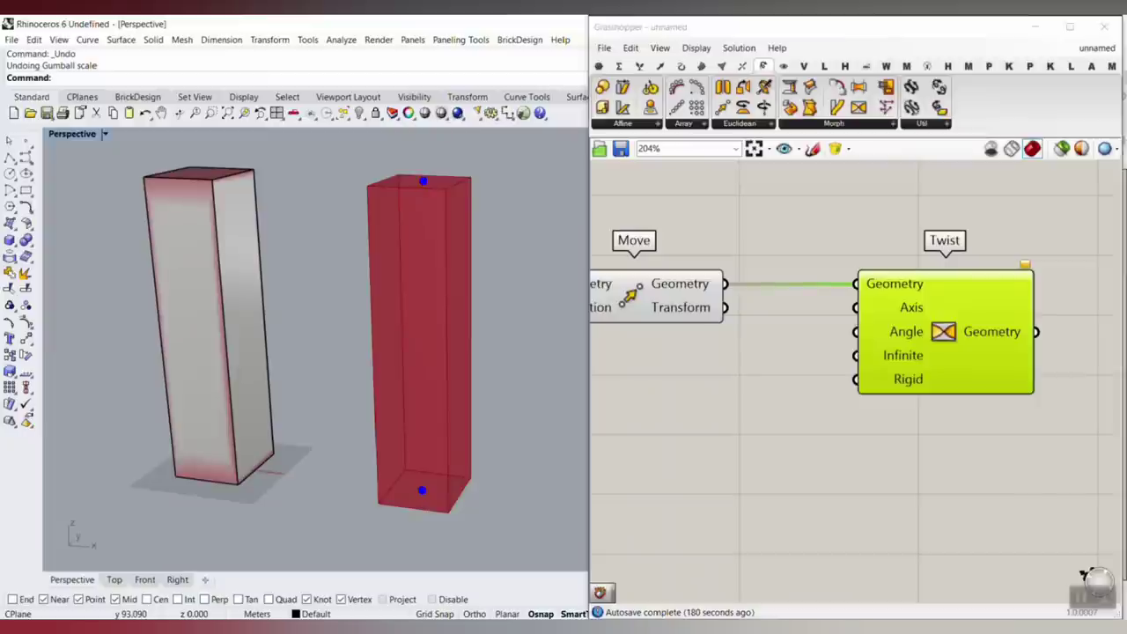
left_click_drag(422, 490, 422, 180, "shift")
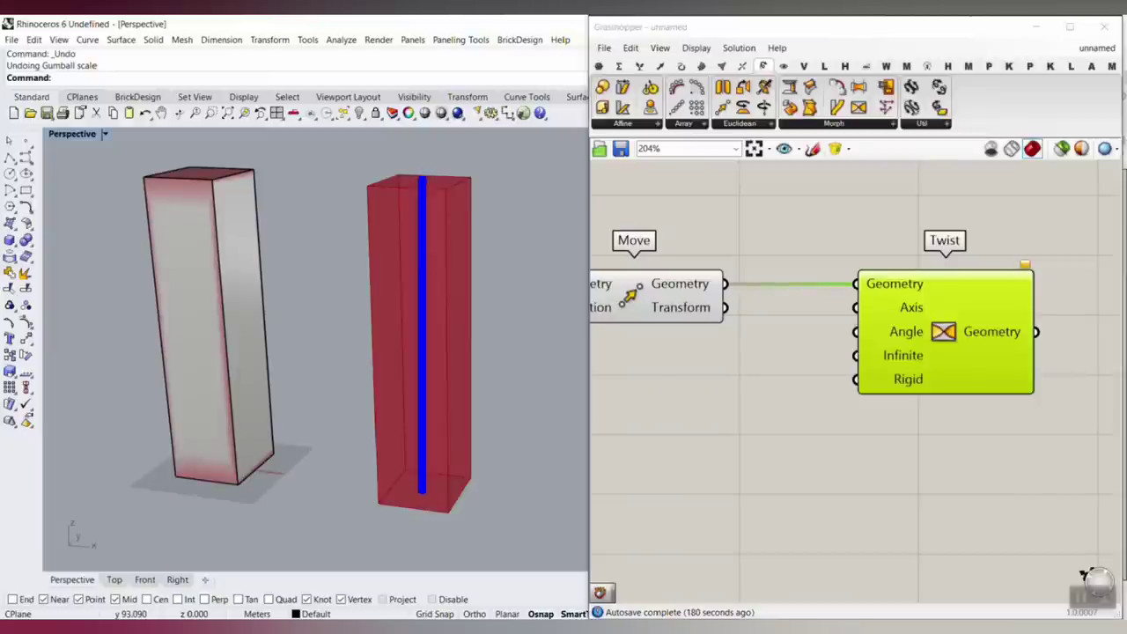
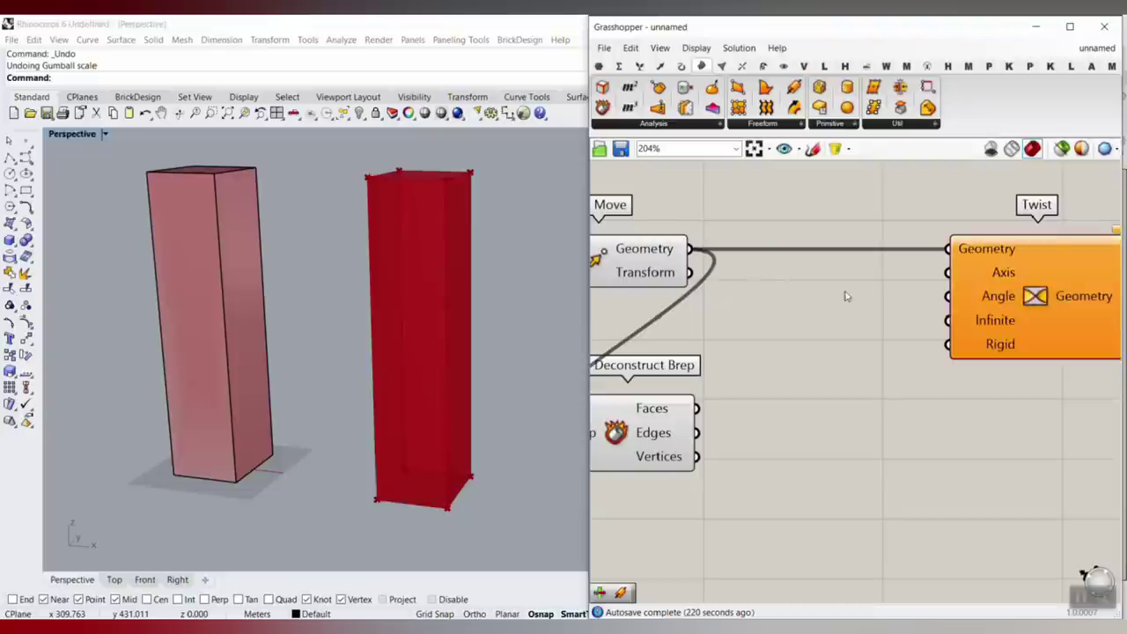
Add a List Item component beside Deconstruct Brep and feed its List input from the Faces output
double_click(824, 452)
type("item")
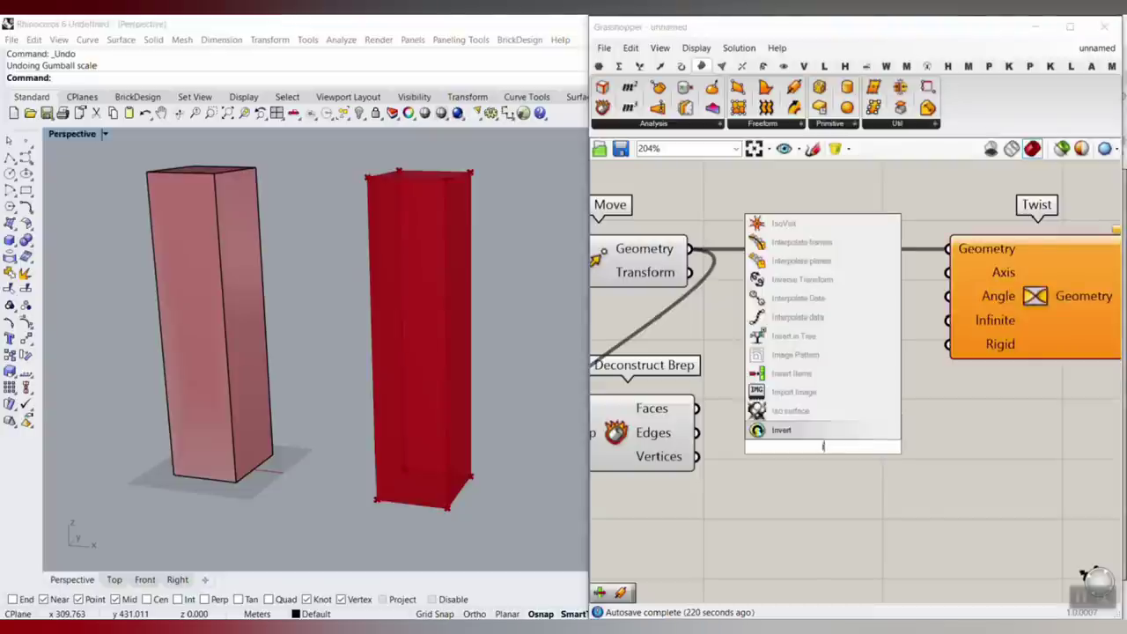
left_click(826, 414)
right_click_drag(790, 447, 840, 371)
mouse_move(870, 370)
left_mouse_down()
mouse_move(878, 414)
mouse_move(863, 368)
left_mouse_up()
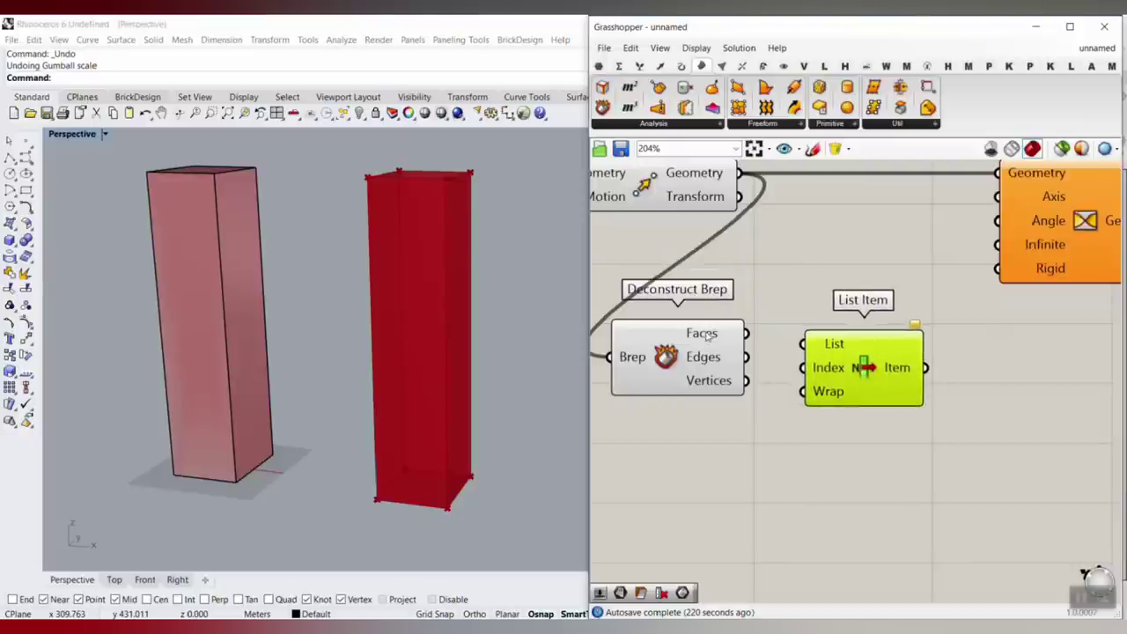
left_click(707, 335)
left_click_drag(747, 335, 824, 343)
left_click_drag(868, 389, 887, 456)
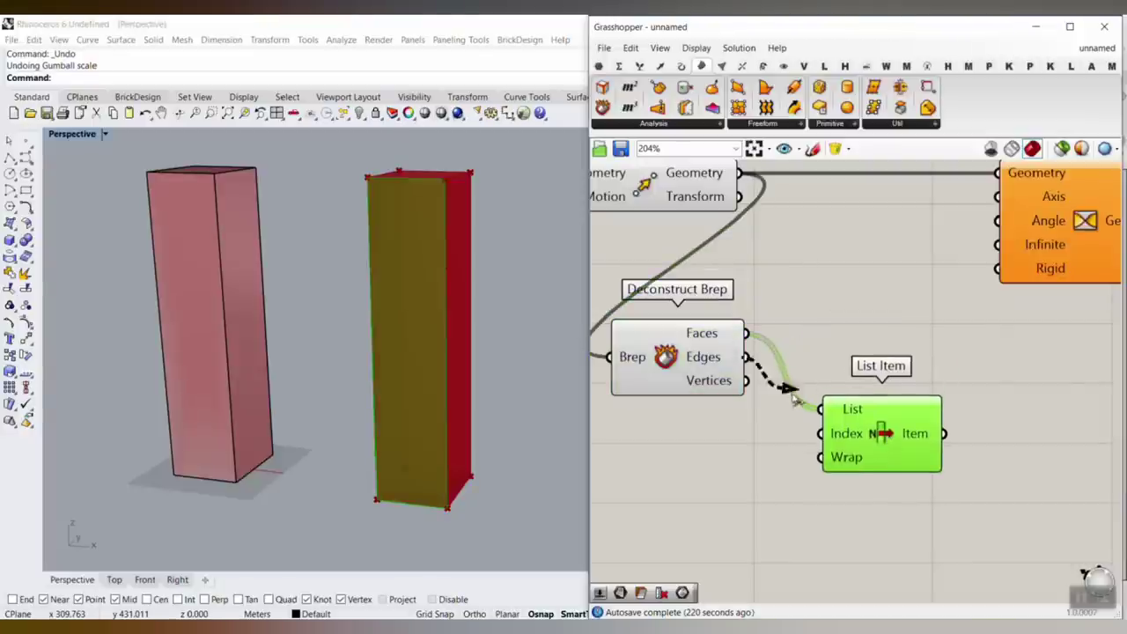
Try the Edges and Vertices outputs of Deconstruct Brep as the List Item's source, and reconnect Faces
left_click_drag(792, 398, 820, 409)
scroll(418, 474, "up", 5)
left_click_drag(746, 380, 821, 410)
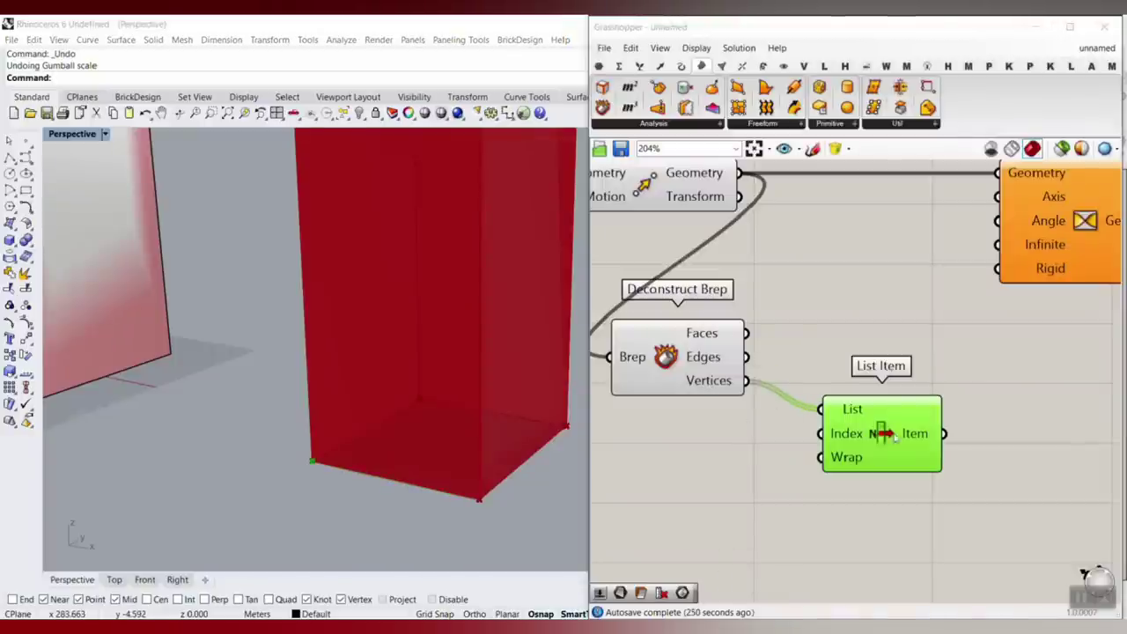
left_click_drag(745, 334, 821, 409)
scroll(362, 421, "down", 5)
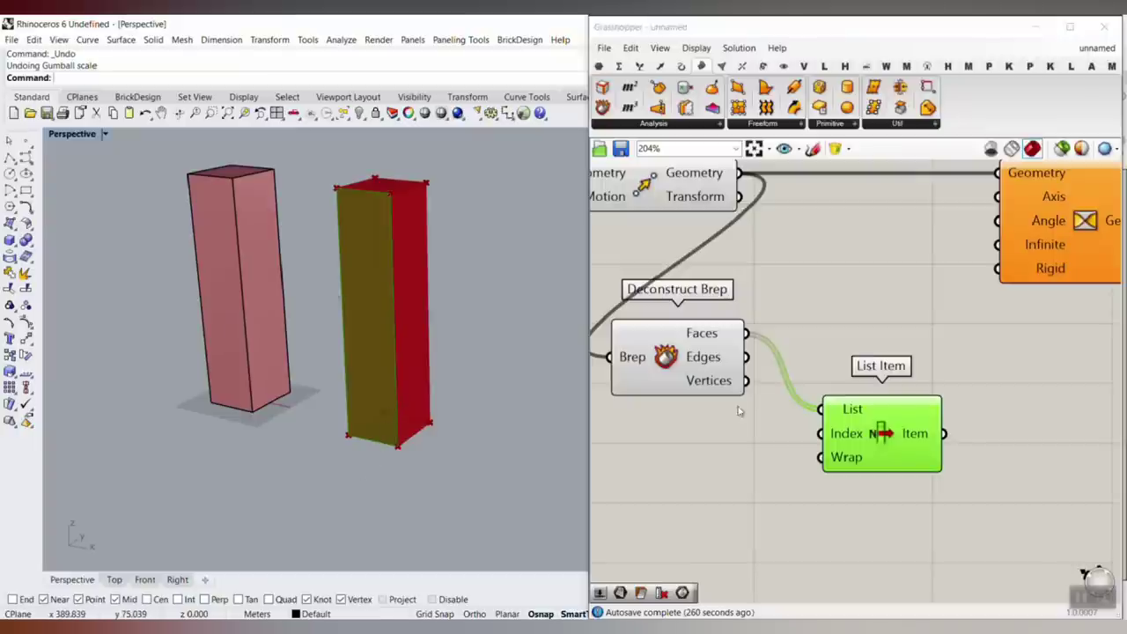
Add a number slider with value 4 and connect it to the List Item's Index input
double_click(681, 421)
type("4")
key("Return")
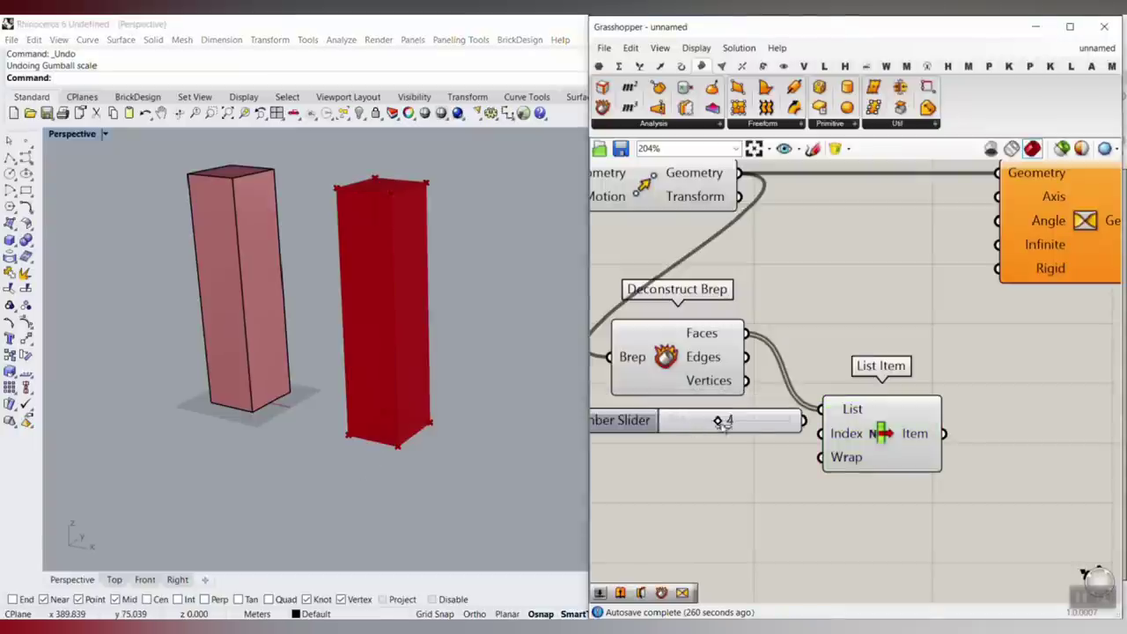
left_click_drag(779, 421, 777, 444)
left_click(864, 447)
mouse_move(462, 401)
right_mouse_down()
mouse_move(447, 305)
mouse_move(467, 388)
right_mouse_up()
right_click_drag(880, 487, 884, 455)
Duplicate the List Item component and place the copy directly below the original
left_click(888, 477)
left_click(888, 426)
key("ctrl+c")
key("ctrl+v")
left_click_drag(888, 427, 909, 501)
right_click(749, 492)
mouse_move(423, 381)
right_mouse_down()
mouse_move(372, 411)
mouse_move(431, 331)
right_mouse_up()
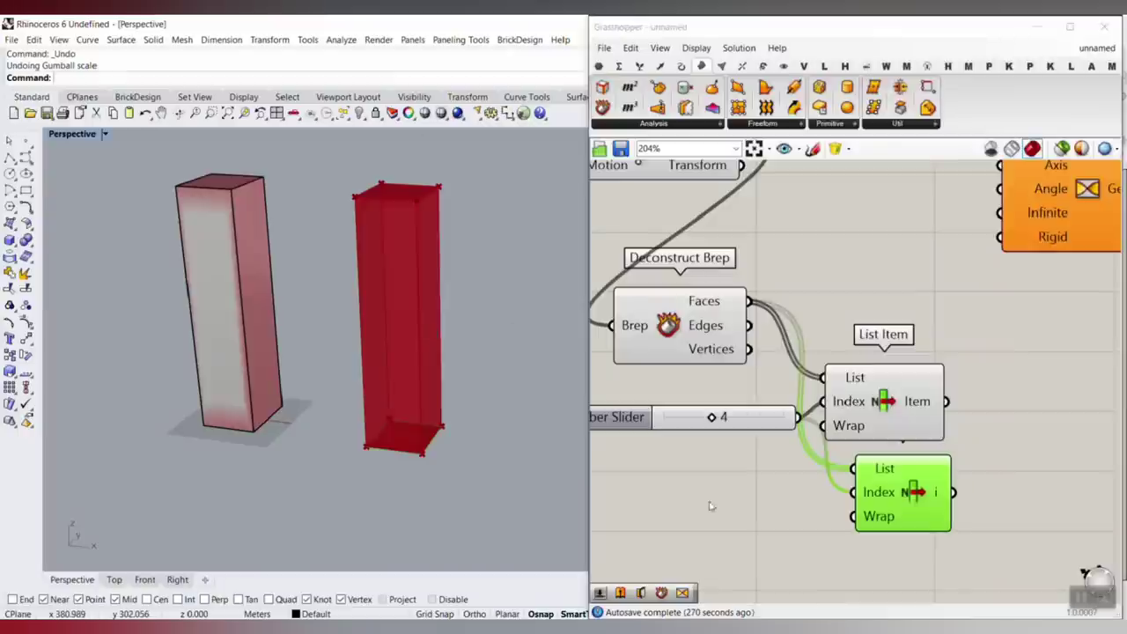
Add a second number slider with value 5 and connect it to the copied List Item's Index input
double_click(681, 488)
type("number slider")
key("Return")
left_click(912, 489)
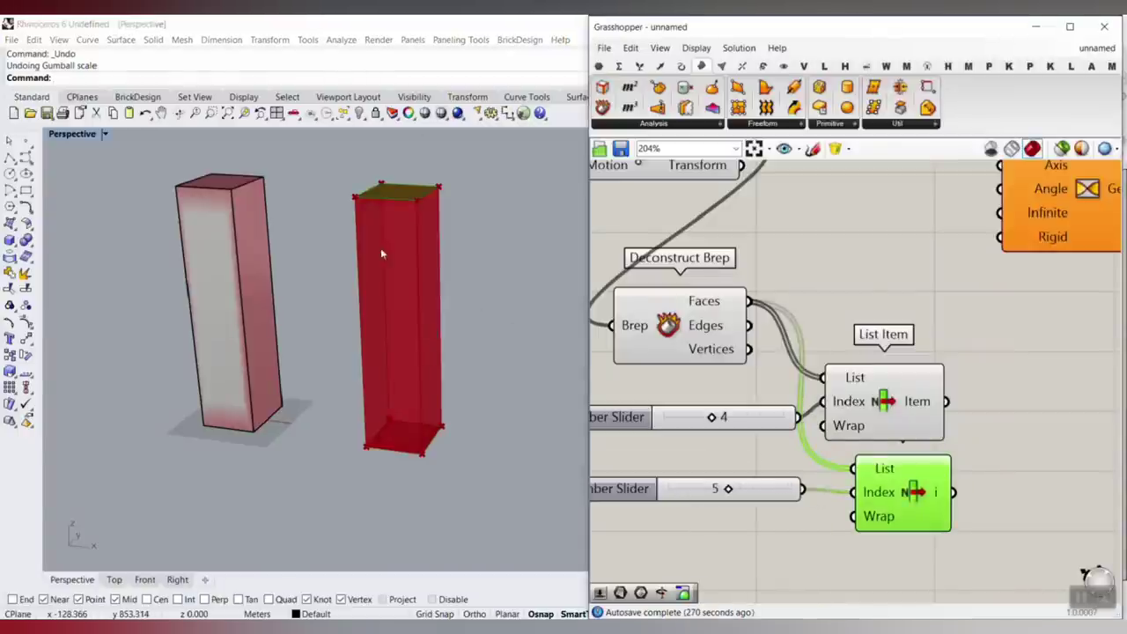
right_click_drag(381, 248, 397, 288)
Add an Area component for the first List Item's output, and duplicate it with the second List Item as its Geometry source
right_click_drag(965, 373, 763, 283)
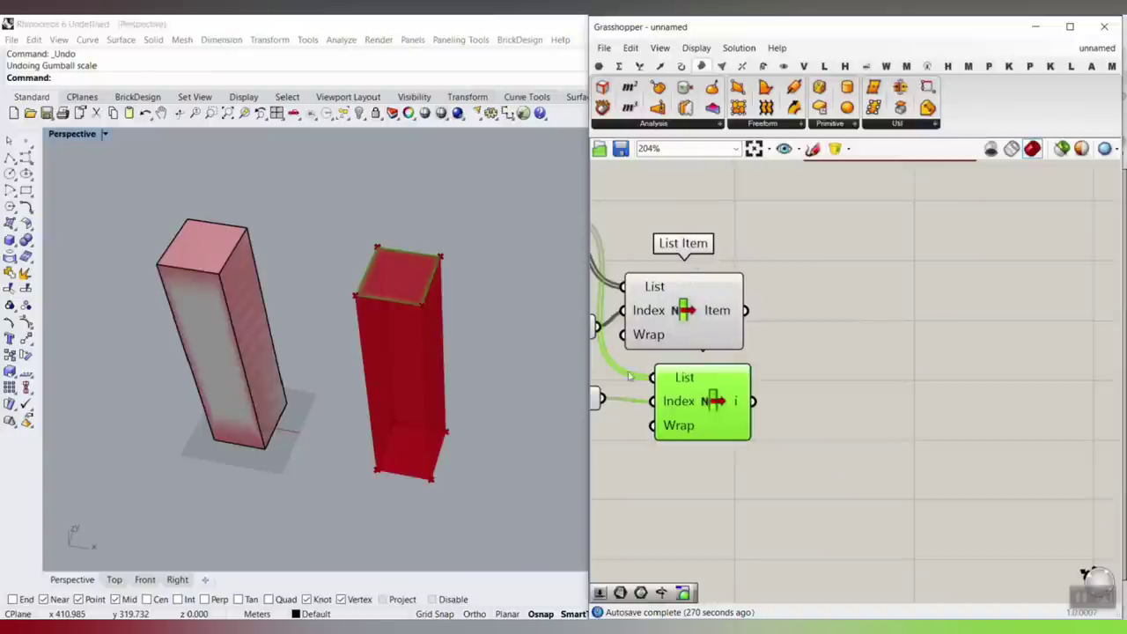
double_click(840, 332)
type("are")
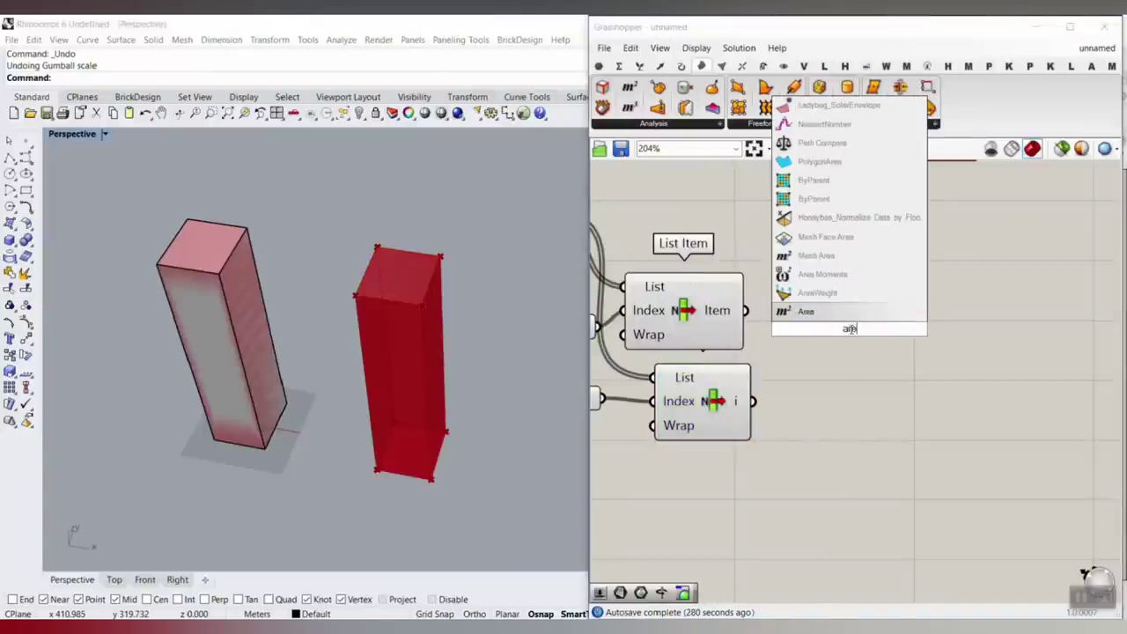
key("Return")
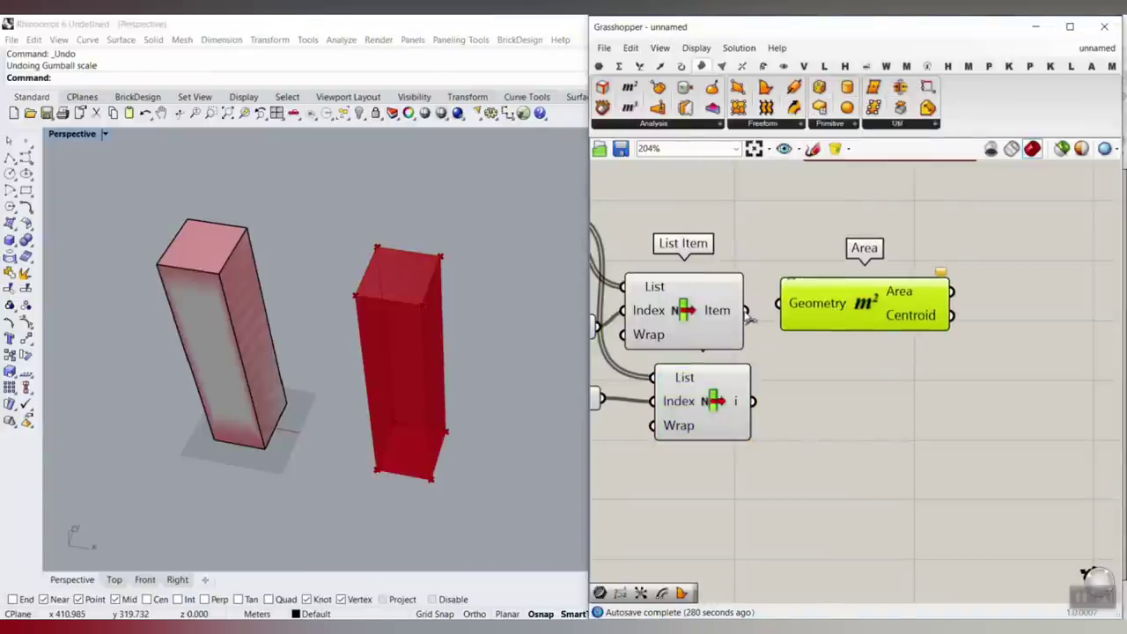
left_click_drag(821, 319, 833, 410, "alt")
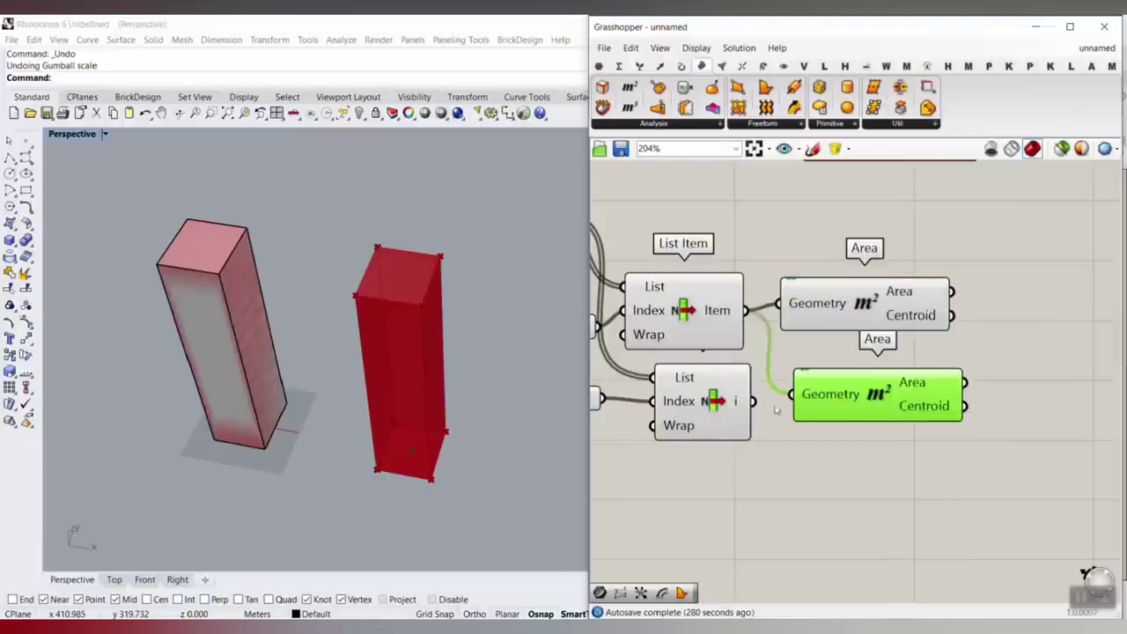
right_click_drag(891, 383, 764, 370)
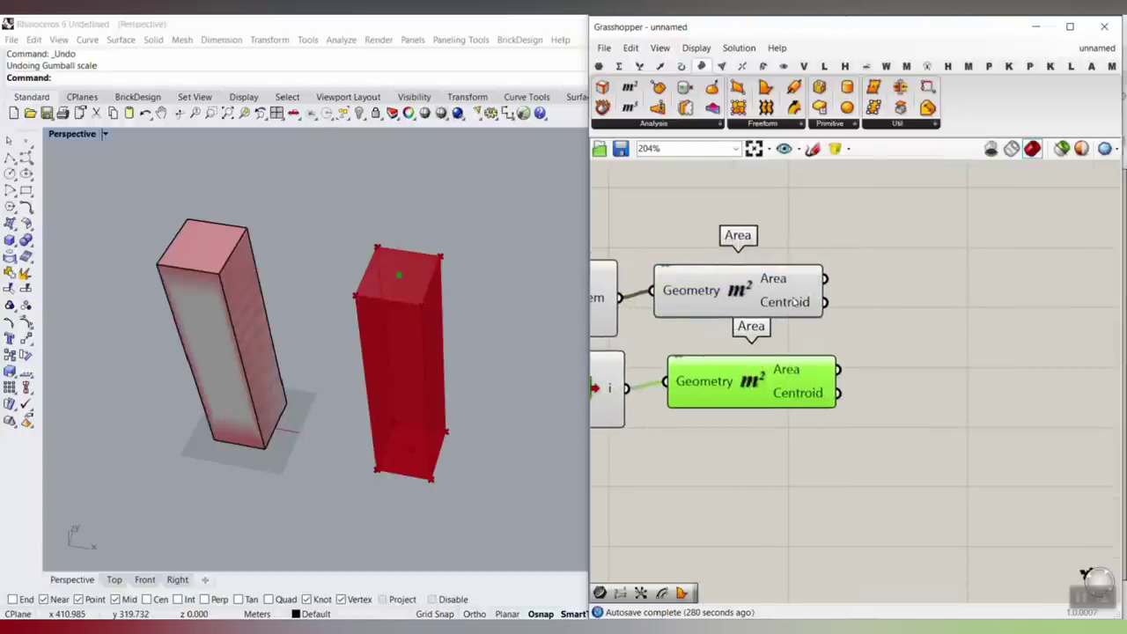
Add a Line component and connect the two Area centroids to its Start Point and End Point
right_click_drag(901, 335, 863, 357)
left_click(863, 356)
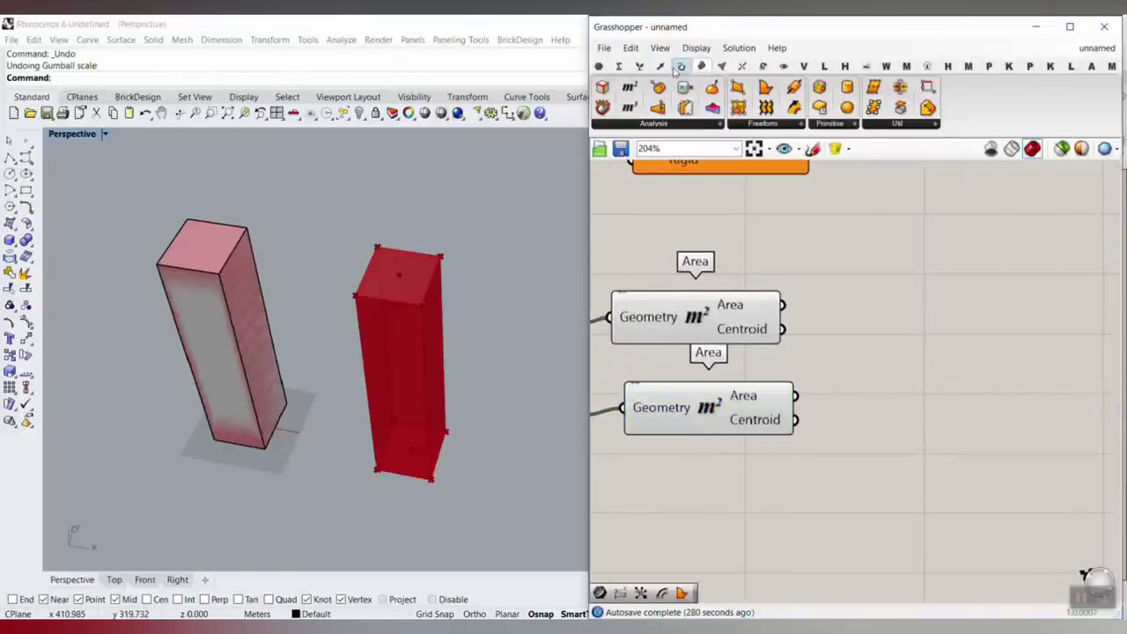
left_click(678, 67)
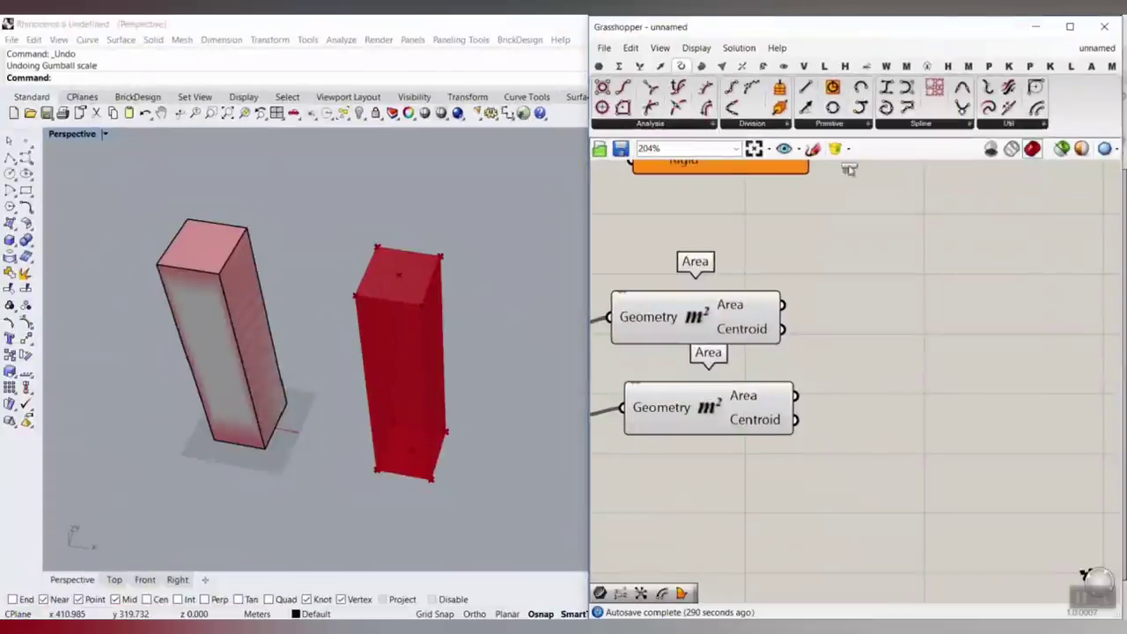
left_click_drag(849, 170, 926, 385)
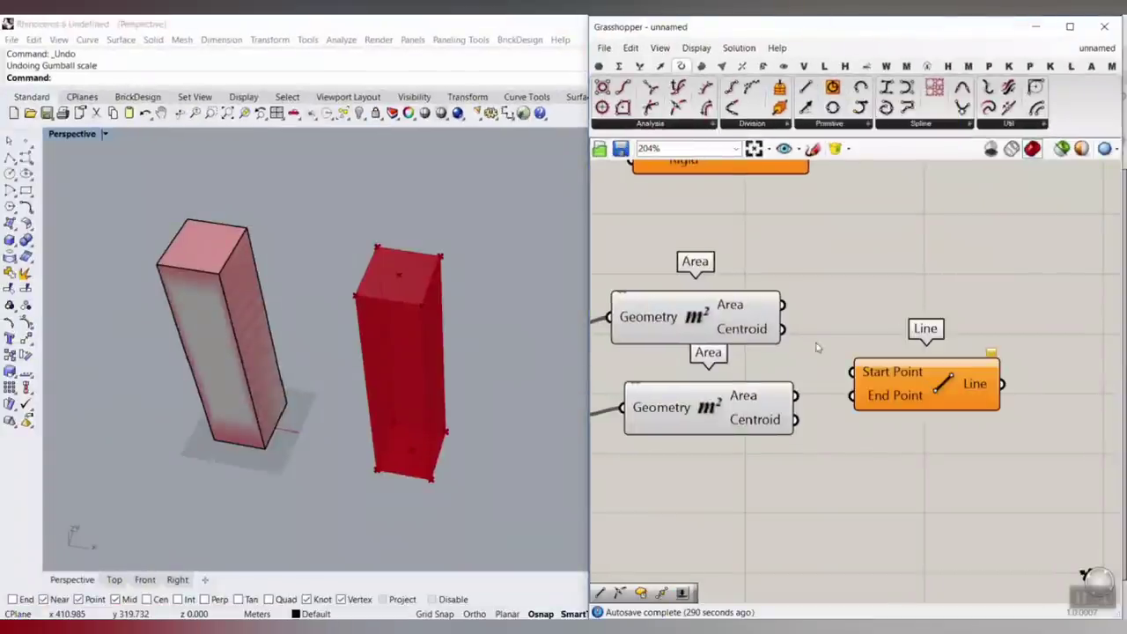
left_click_drag(850, 399, 852, 398)
right_click_drag(889, 311, 813, 299)
left_click(854, 371)
Try shortening the source box in Rhino to test whether the axis line follows, and undo the scaling
right_click_drag(528, 334, 339, 286)
left_click(212, 295)
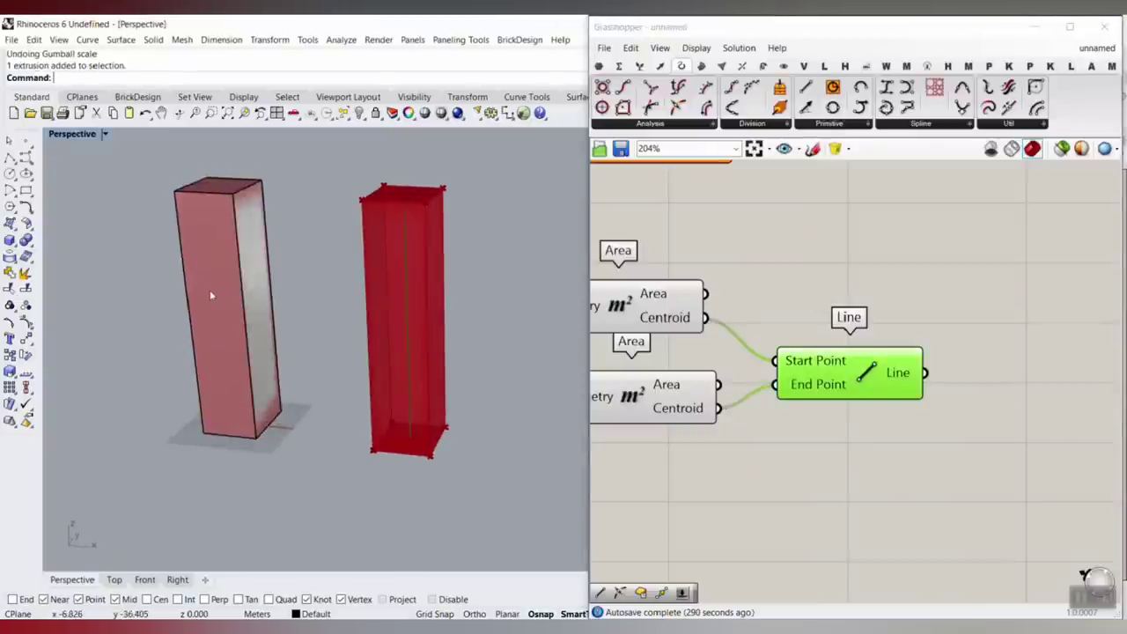
left_click_drag(242, 424, 250, 377)
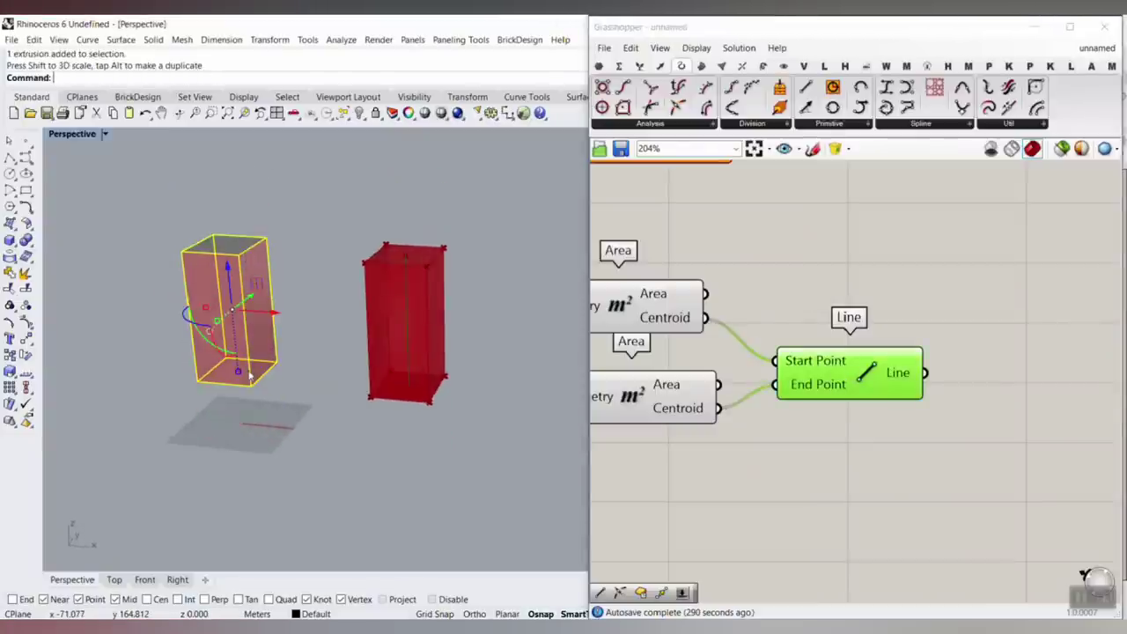
left_click(307, 400)
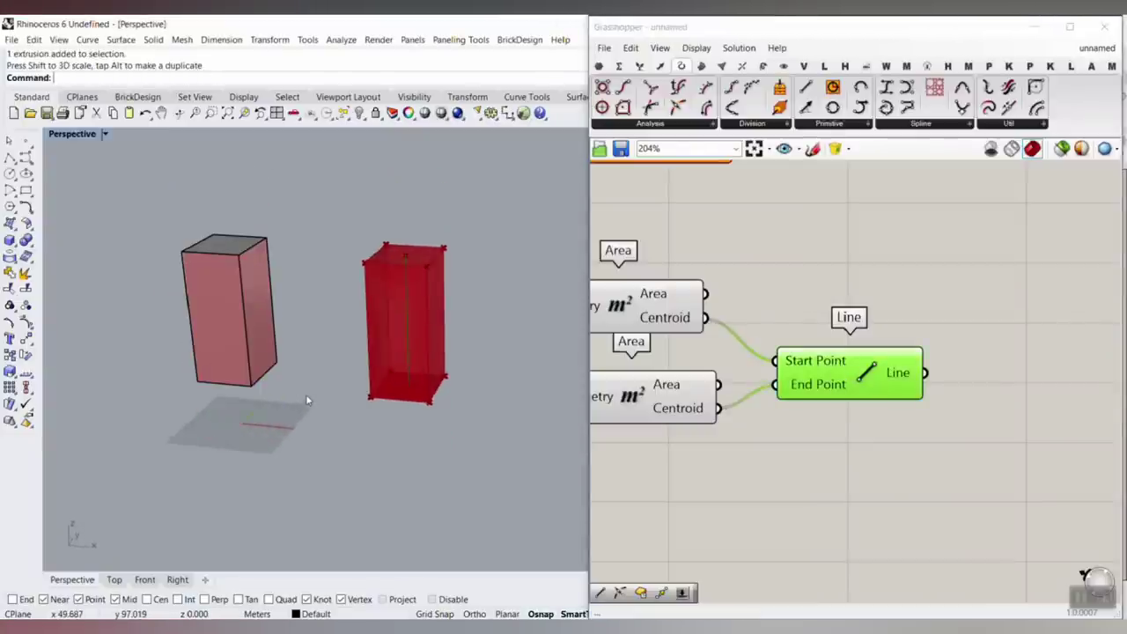
key("ctrl+z")
Move the Twist component beyond the Line component and connect the Line output to Twist's Axis input
left_click(861, 293)
scroll(773, 430, "down", 4)
left_click_drag(699, 267, 929, 267)
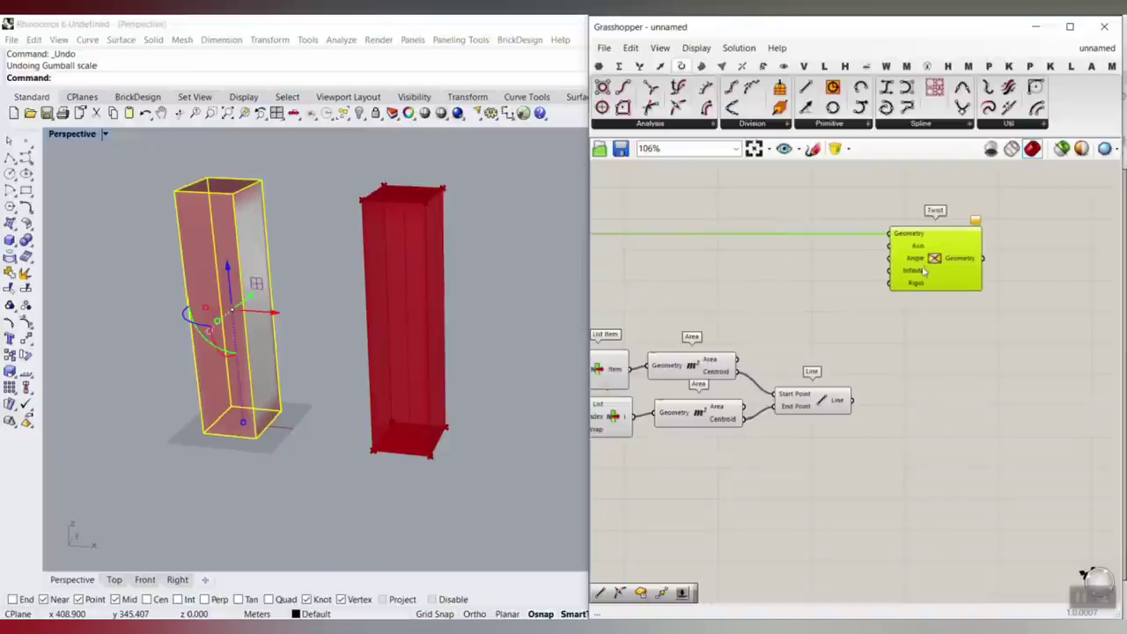
scroll(859, 313, "up", 3)
left_click_drag(853, 457, 908, 202)
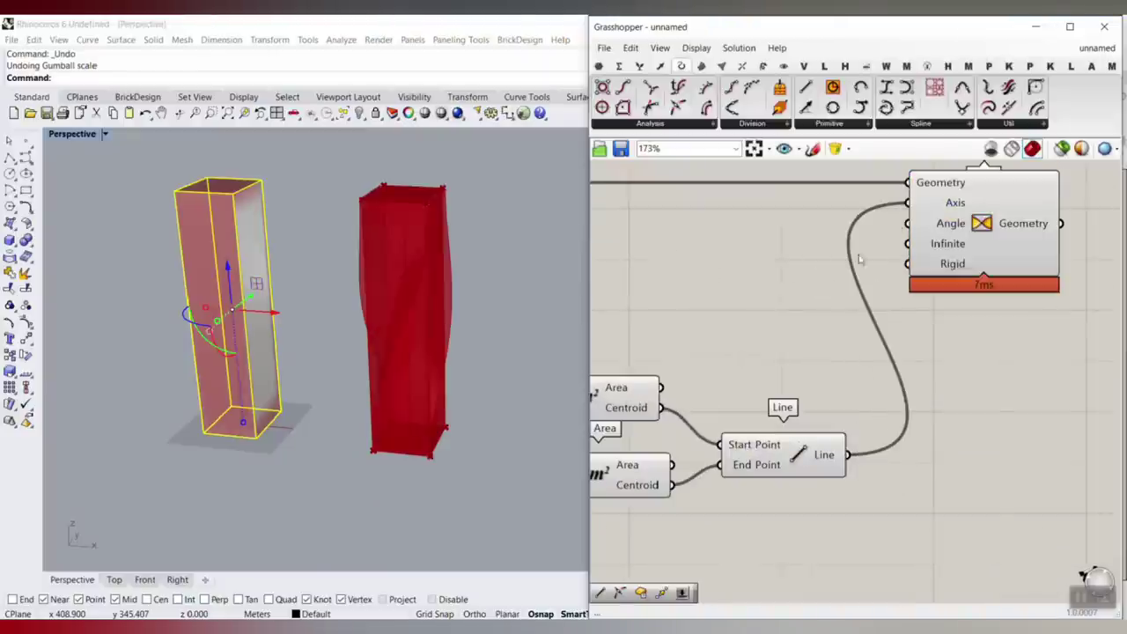
Turn off the preview of the Move component and of the Deconstruct Brep, List Item, Area and Line components
scroll(843, 289, "down", 4)
right_click_drag(737, 278, 824, 285)
scroll(823, 285, "up", 2)
right_click(656, 242)
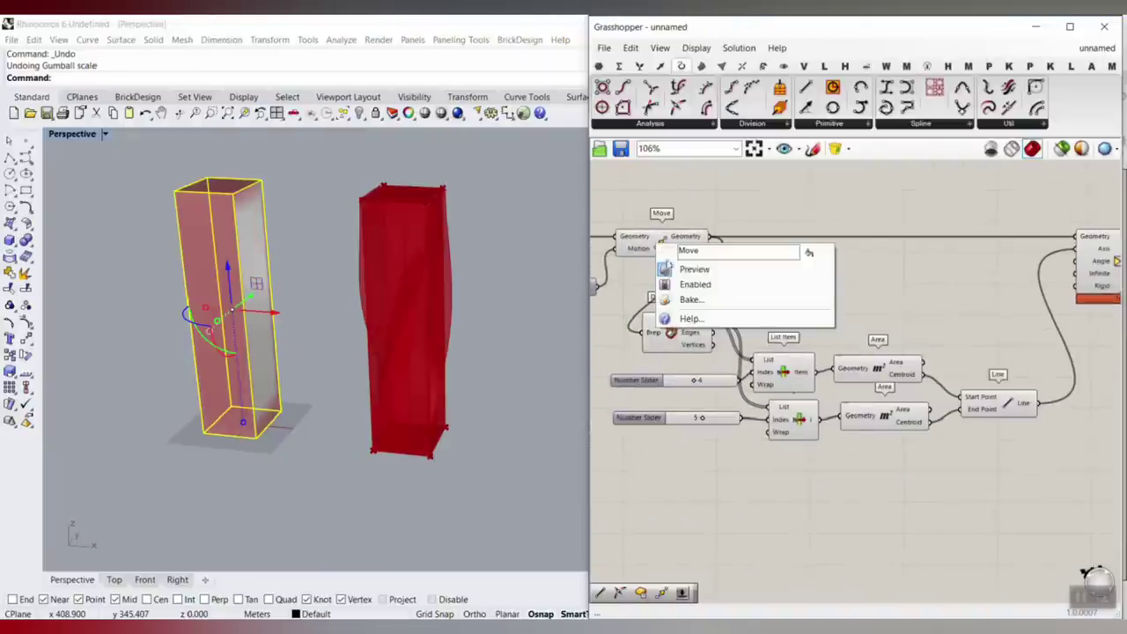
left_click(672, 269)
scroll(681, 271, "down", 2)
left_click_drag(977, 424, 727, 302)
right_click(791, 256)
left_click(829, 275)
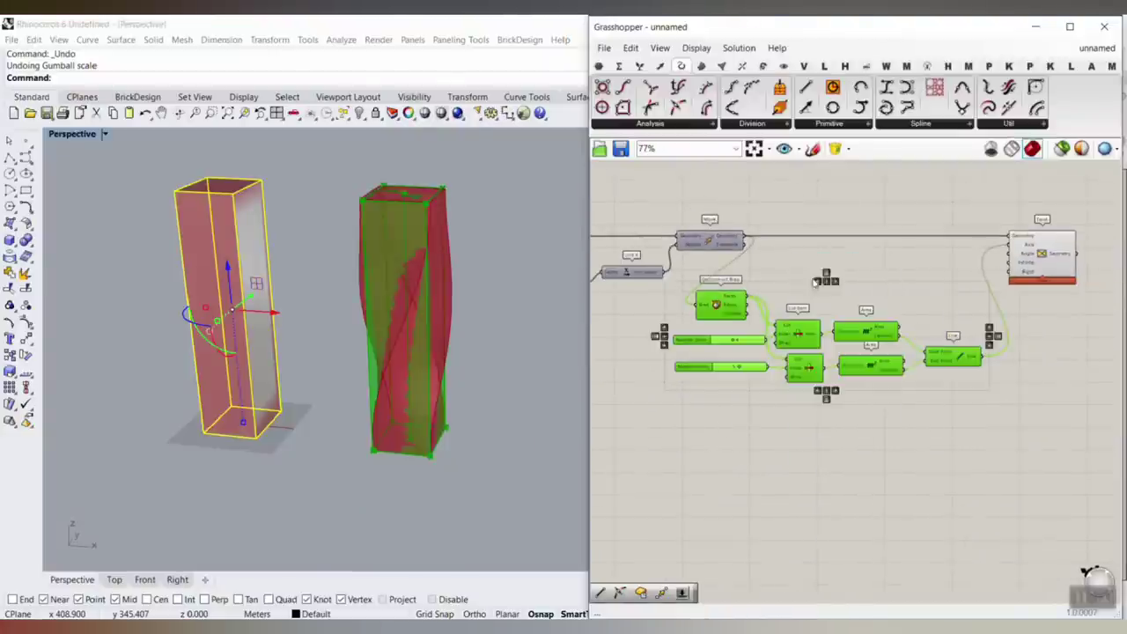
Deselect the source box in Rhino and set the Twist component's Angle input to degrees
right_click_drag(932, 273, 742, 253)
left_click(325, 218)
scroll(797, 240, "up", 3)
scroll(741, 250, "up", 3)
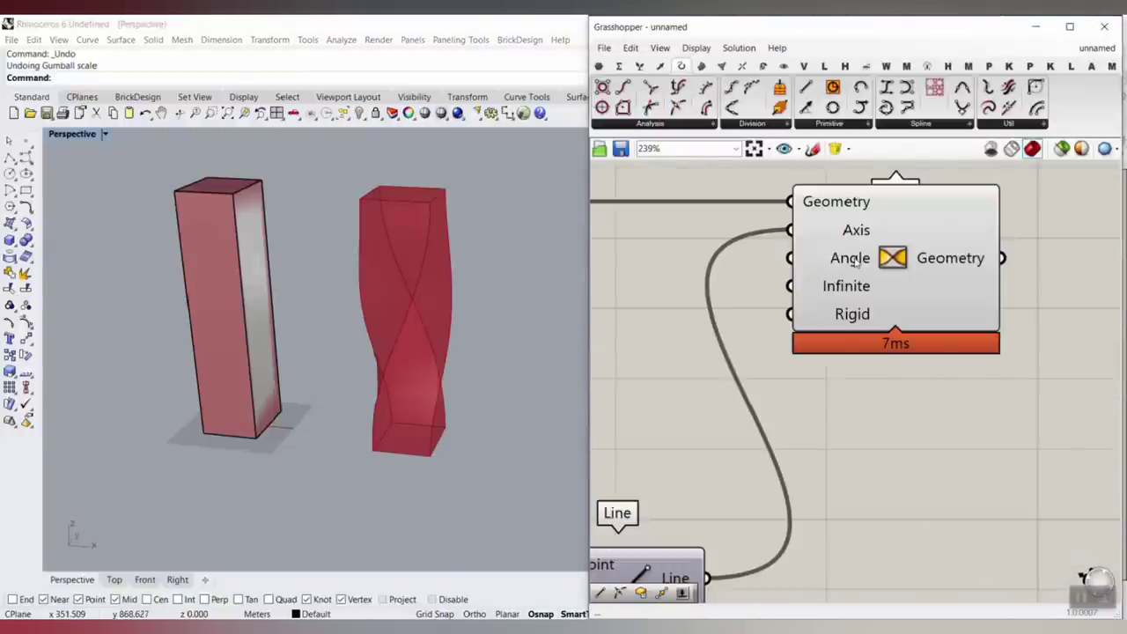
right_click(854, 261)
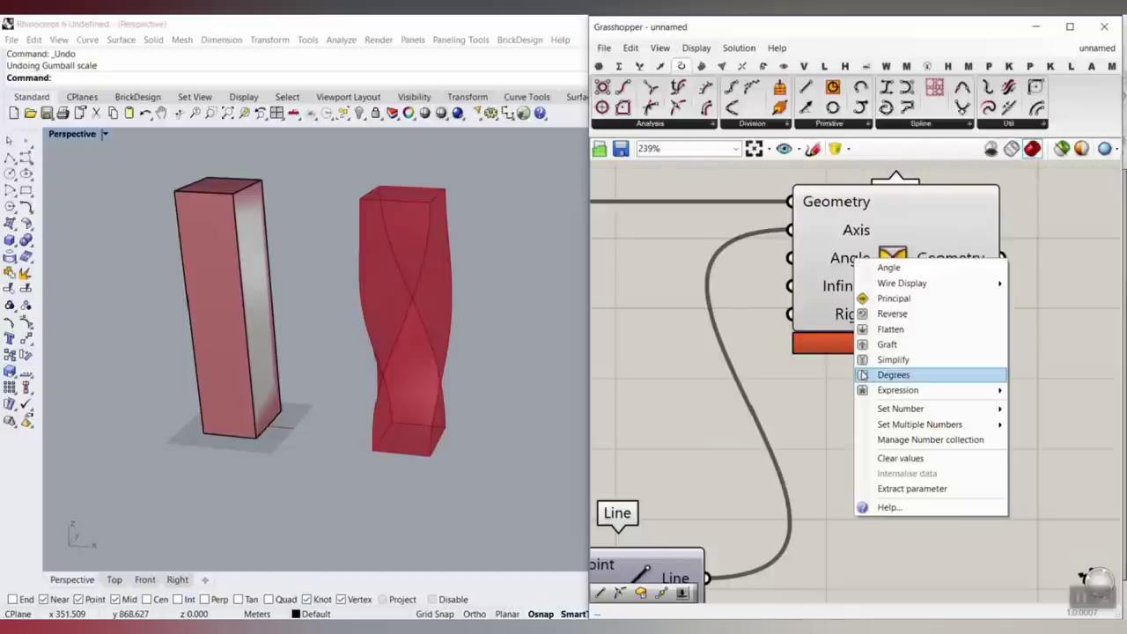
left_click(892, 375)
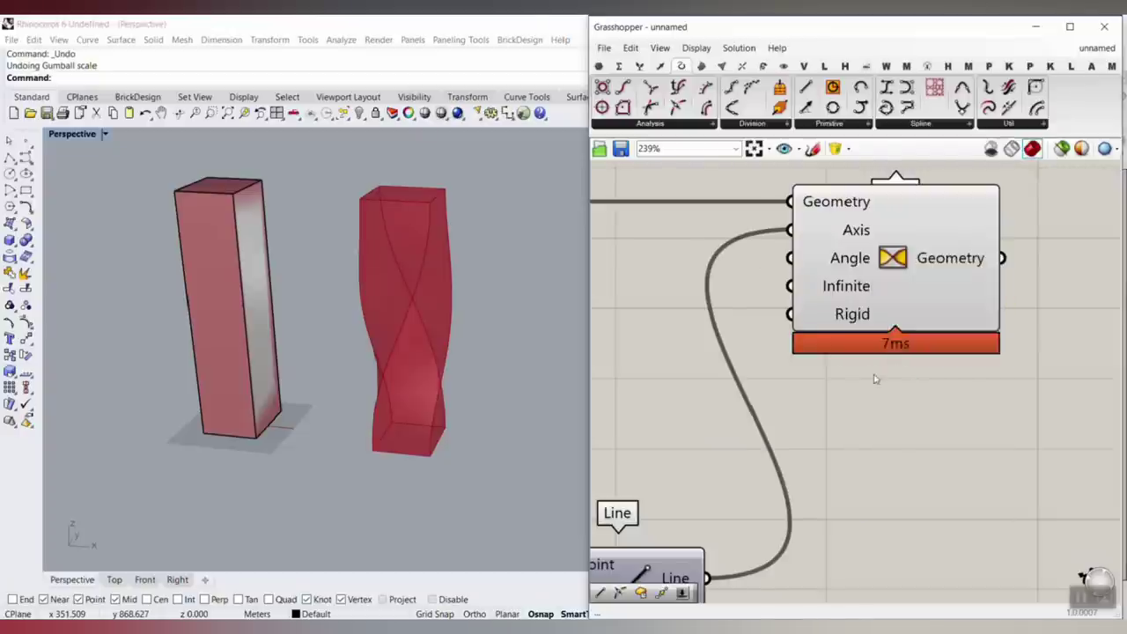
Add a number slider ranging from 0 to 360.0, connect it to Twist's Angle input and set it to 130.79
double_click(692, 228)
type("0..360.0")
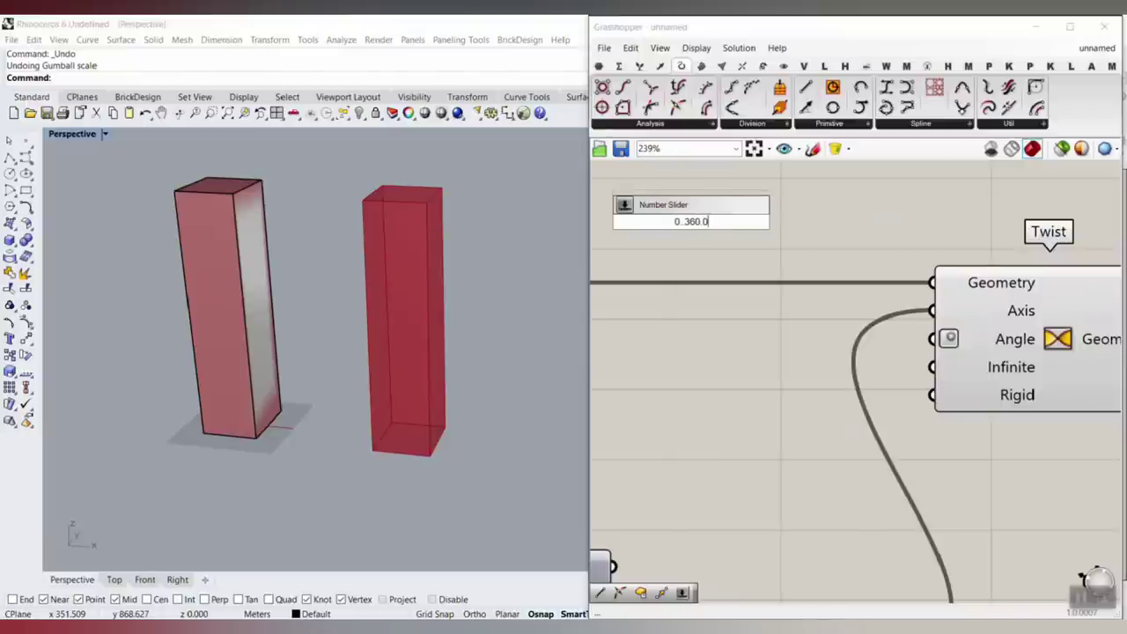
key("Return")
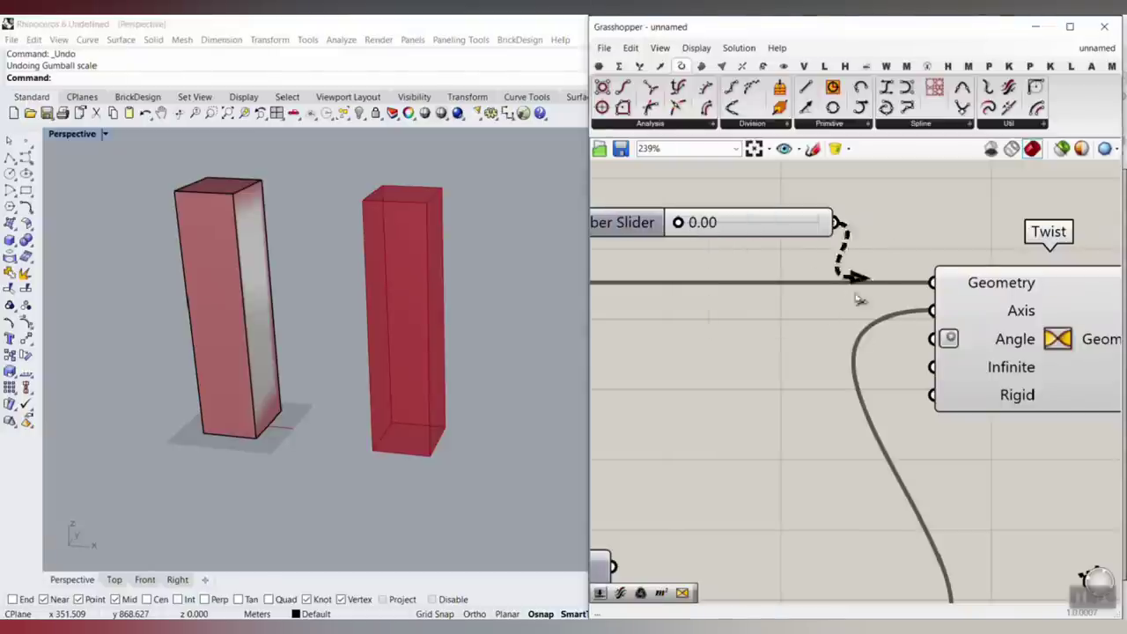
left_click_drag(858, 300, 931, 339)
left_click_drag(679, 224, 730, 221)
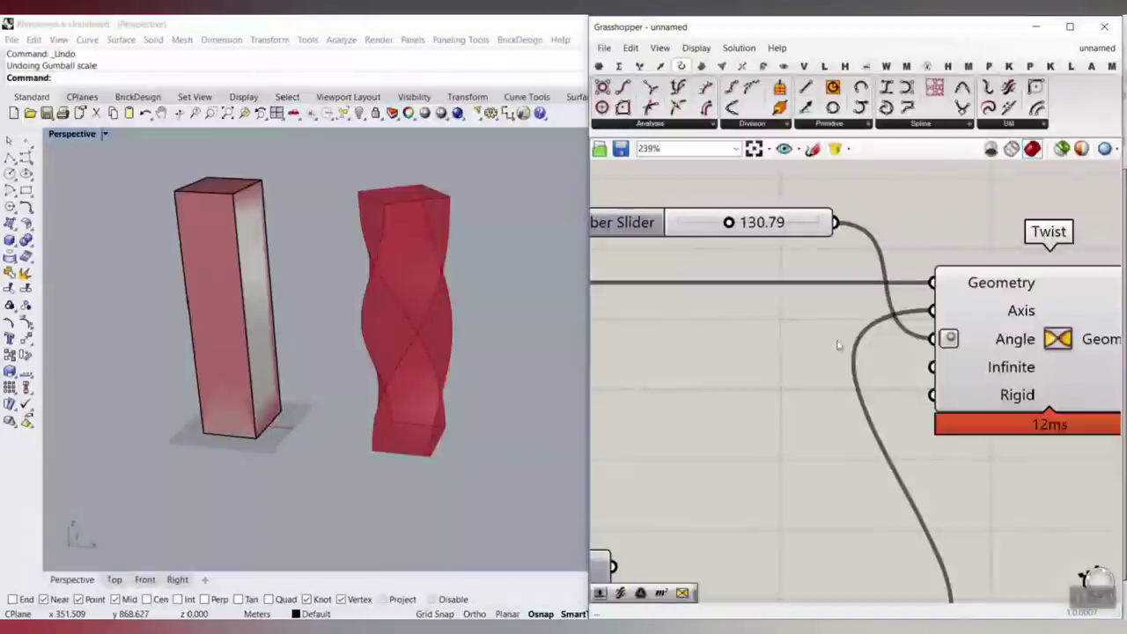
Bake the Twist component's output geometry into Rhino
scroll(837, 340, "down", 3)
scroll(822, 303, "up", 4)
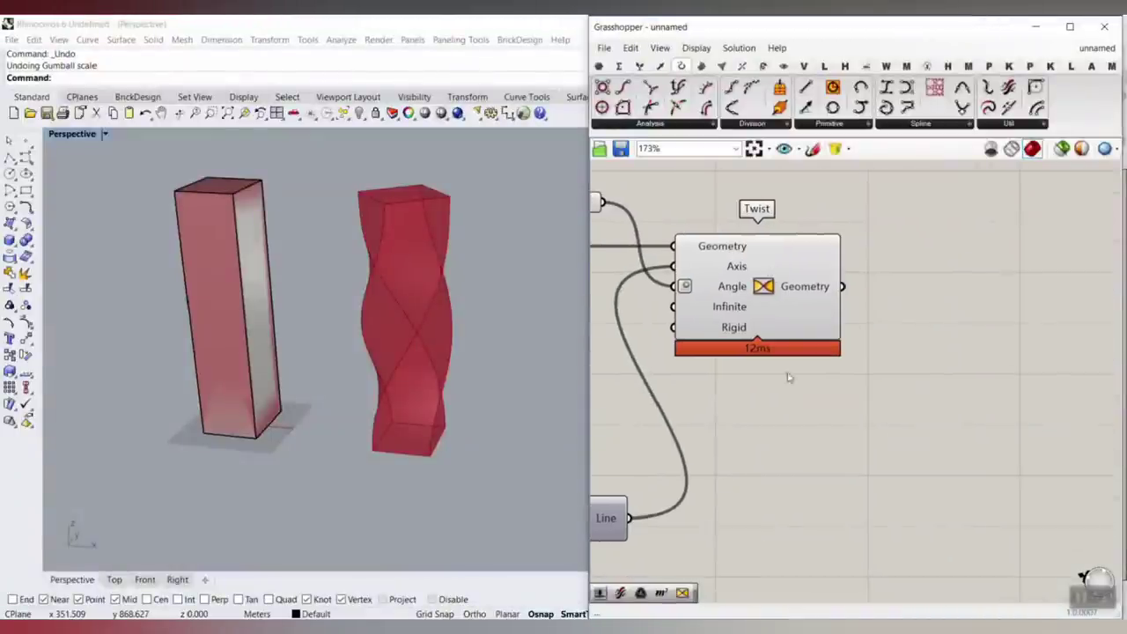
right_click_drag(466, 309, 421, 300)
scroll(414, 267, "up", 2)
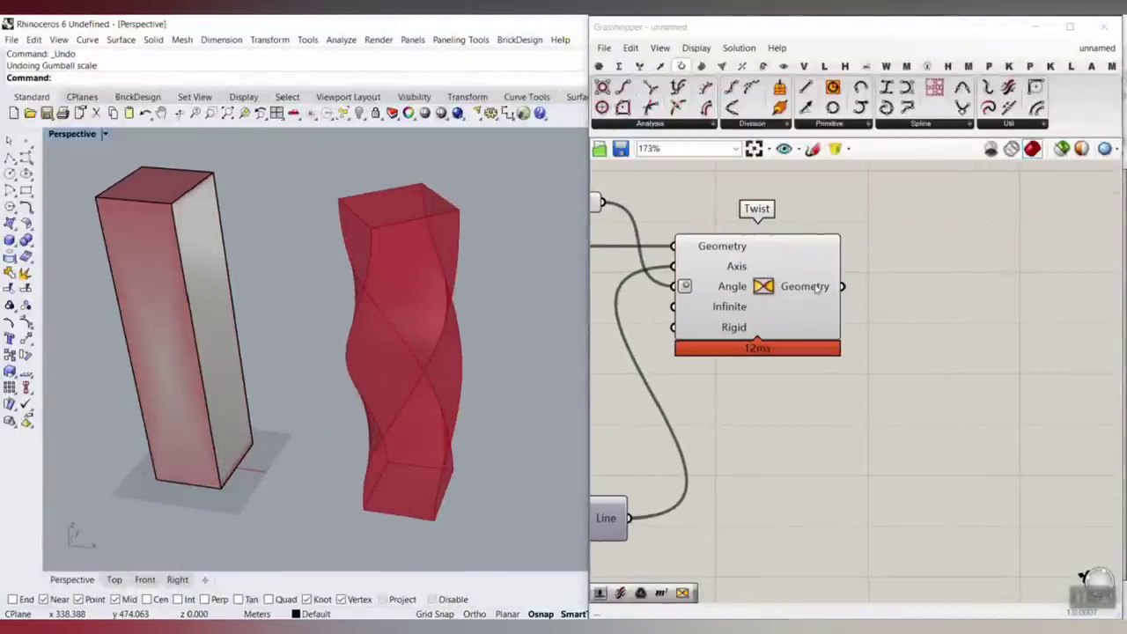
right_click(816, 287)
left_click(837, 310)
left_click(848, 443)
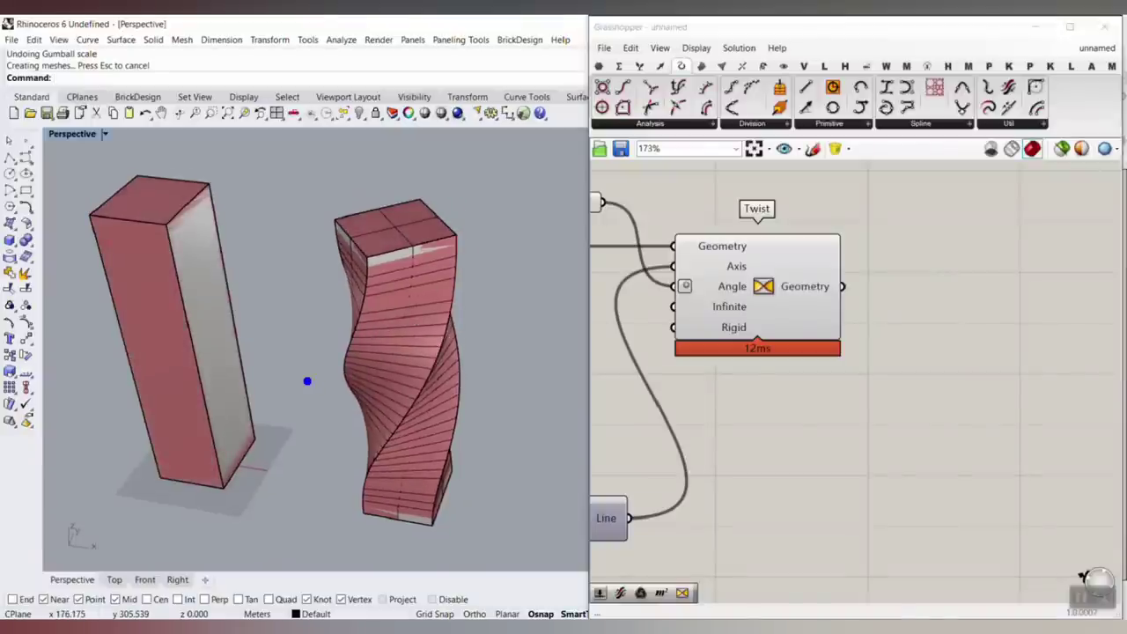
Examine the baked twisted tower's surfaces and isocurves from the side and from above
left_click_drag(307, 381, 401, 324)
mouse_move(461, 264)
right_mouse_down()
mouse_move(396, 276)
mouse_move(401, 308)
mouse_move(416, 296)
right_mouse_up()
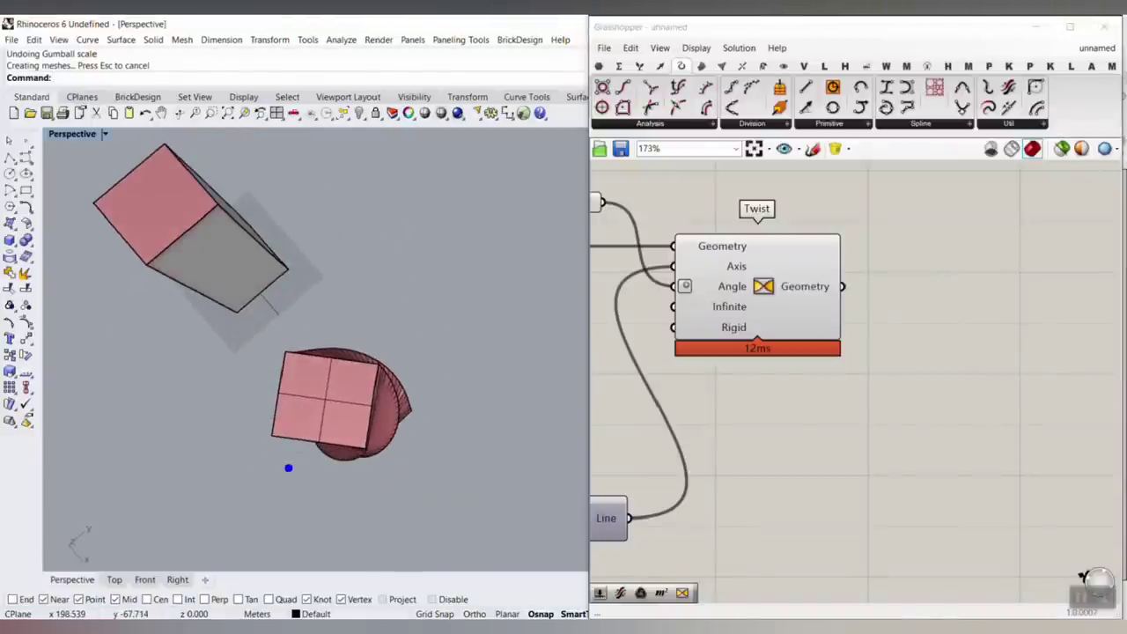
left_click_drag(248, 477, 302, 426)
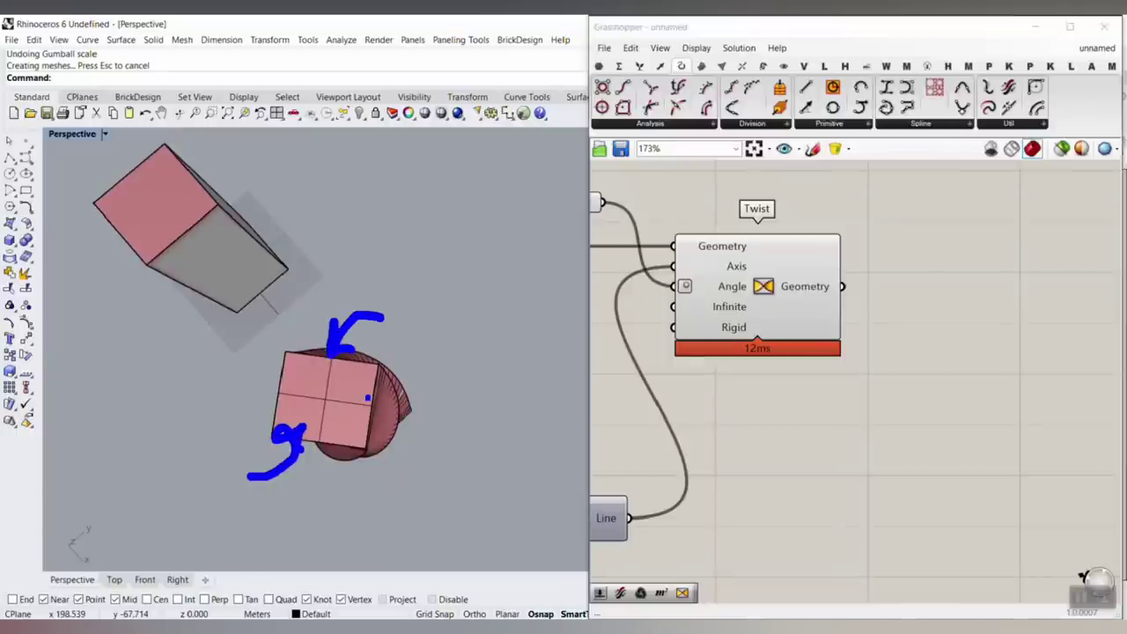
key("Escape")
right_click_drag(324, 409, 367, 307)
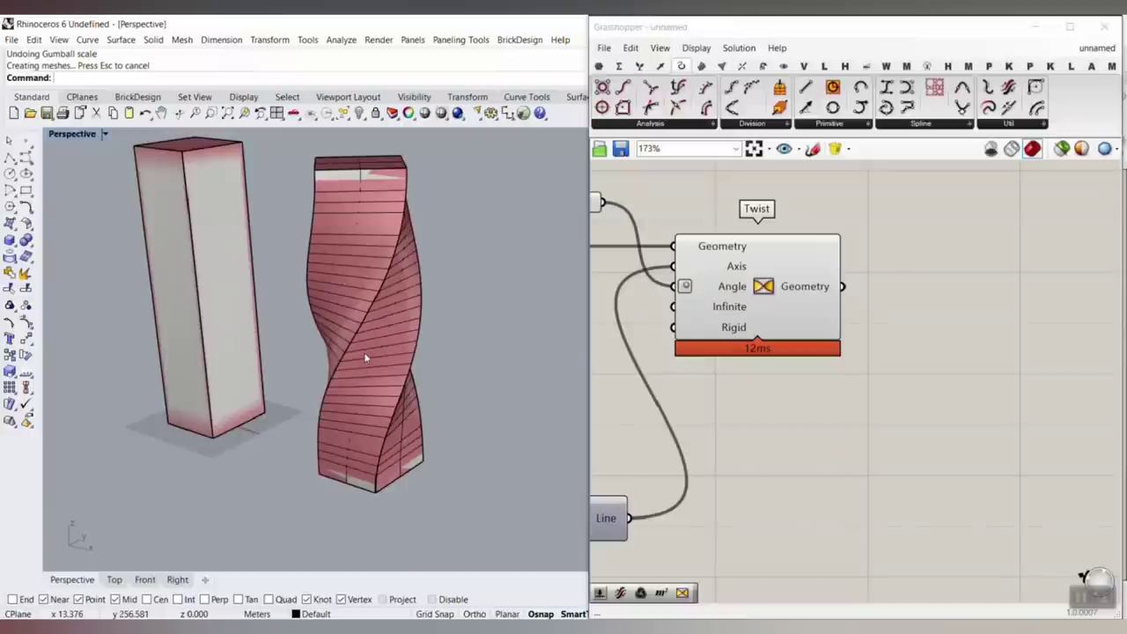
right_click_drag(366, 356, 369, 371)
Explode the baked twisted tower and select one of its side surfaces for inspection
left_click(369, 371)
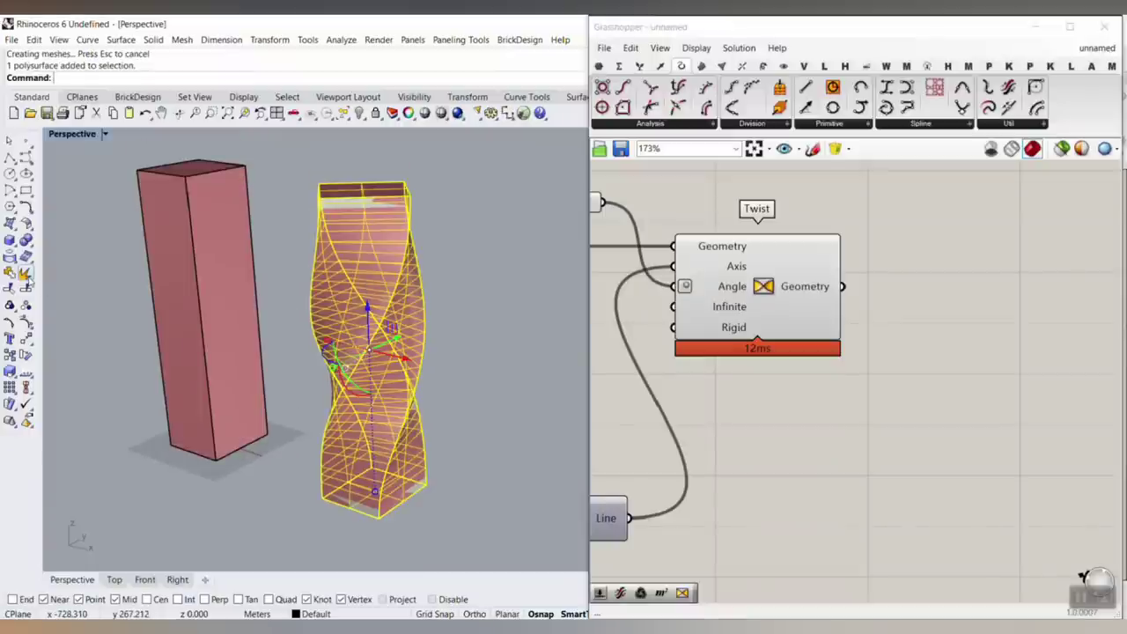
left_click(25, 273)
right_click_drag(466, 264, 337, 273)
left_click(337, 272)
right_click_drag(423, 260, 345, 308)
right_click_drag(405, 223, 431, 202)
scroll(438, 211, "up", 6)
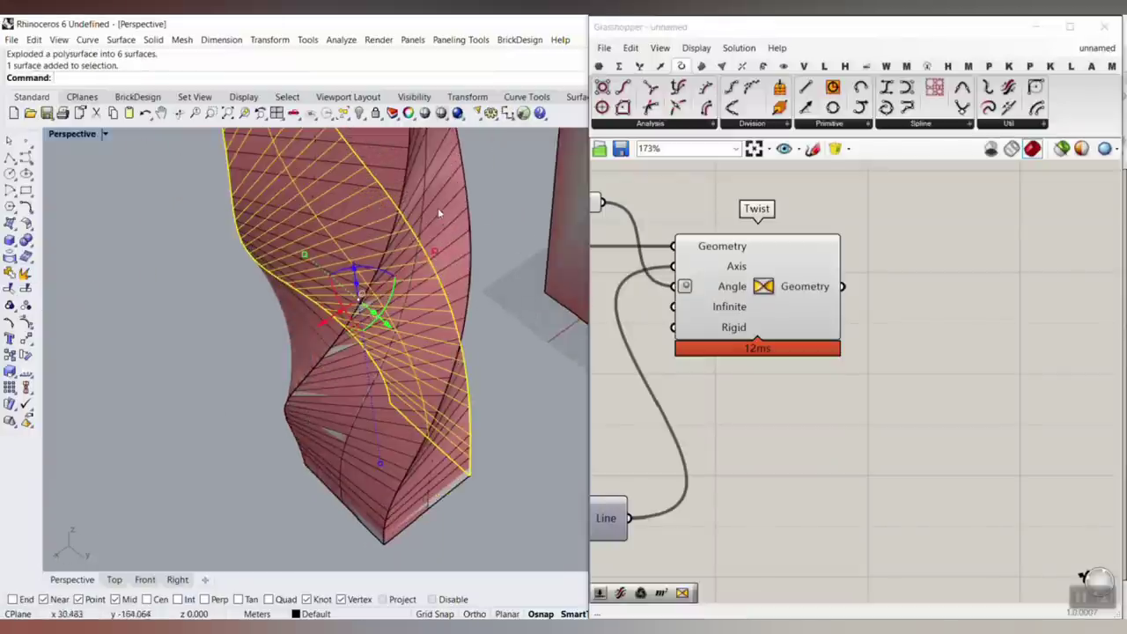
scroll(446, 255, "down", 10)
Undo the explode and the bake of the twisted tower in Rhino
key("ctrl+z")
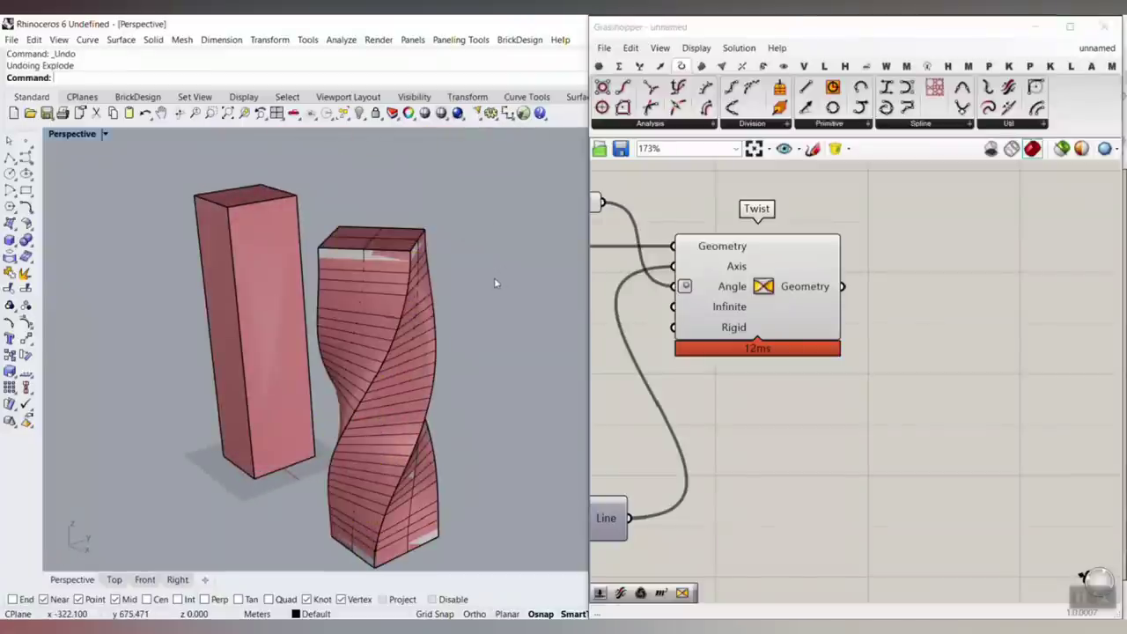
key("ctrl+z")
scroll(409, 282, "down", 5)
scroll(393, 282, "up", 8)
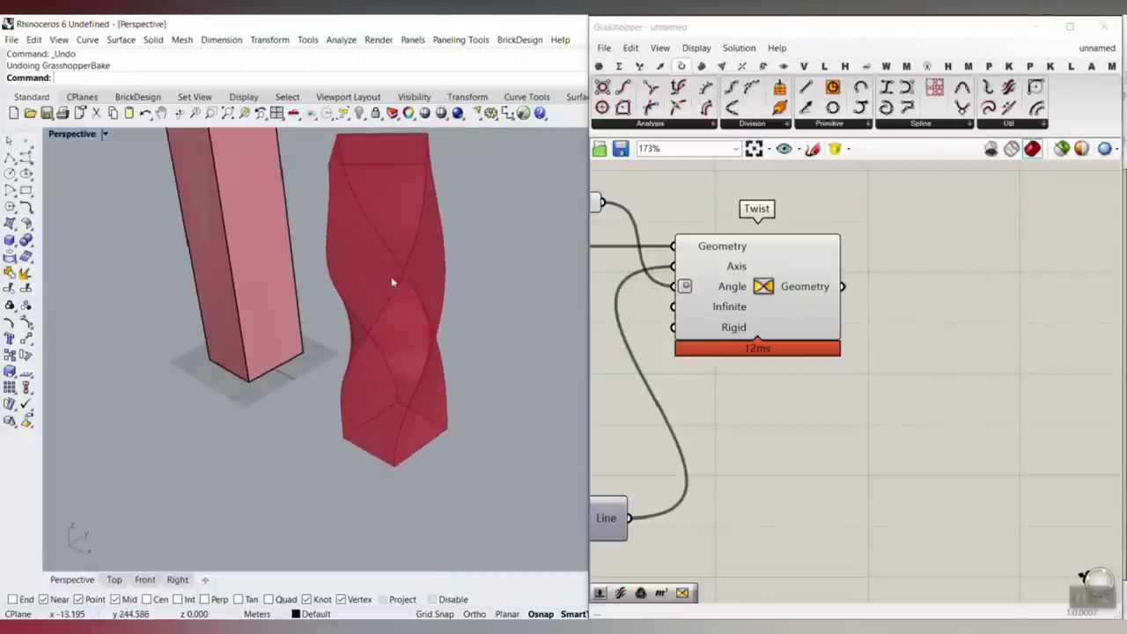
scroll(392, 282, "down", 4)
Add a Deconstruct Brep component after Twist and connect Twist's Geometry output to its Brep input
right_click_drag(977, 350, 863, 372)
left_click(701, 66)
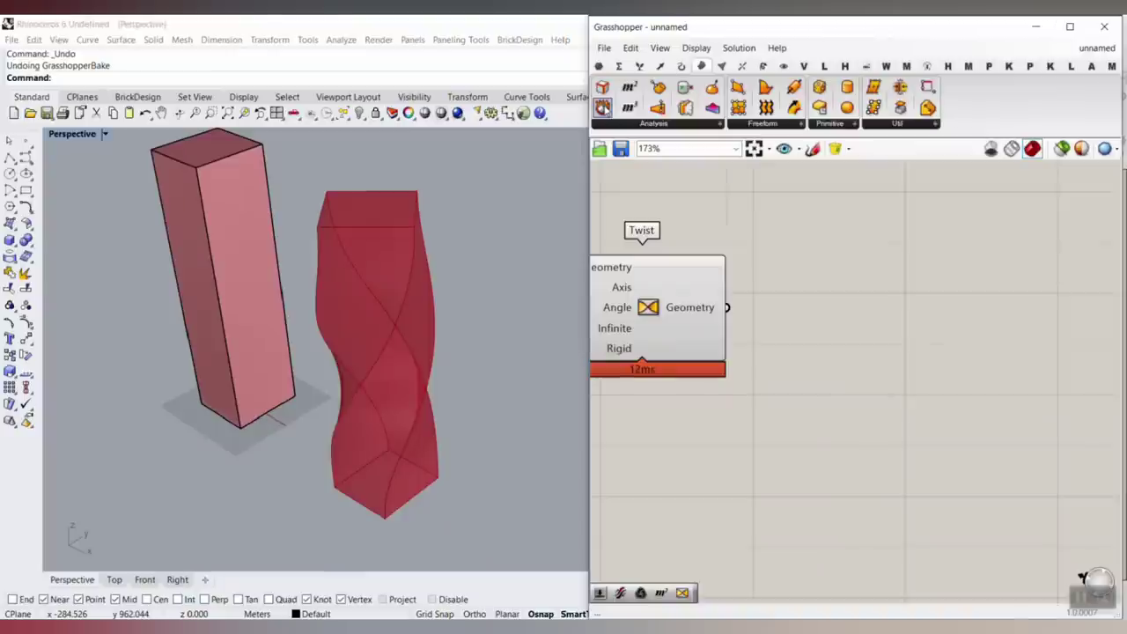
left_click_drag(602, 106, 859, 328)
left_click_drag(728, 309, 823, 329)
right_click_drag(863, 329, 770, 329)
left_click_drag(772, 320, 745, 302)
left_click(976, 368)
right_click_drag(976, 351, 896, 400)
Add a List Item component and connect the new Deconstruct Brep's Faces output to its List input
double_click(894, 361)
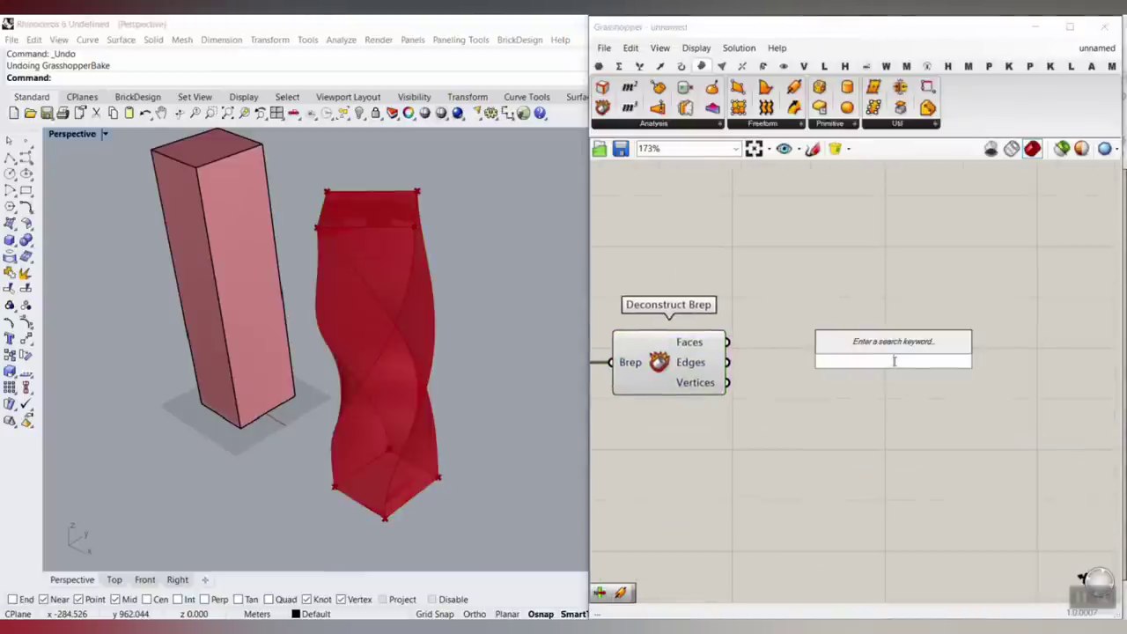
type("item")
left_click(872, 325)
left_click_drag(727, 342, 869, 397)
Turn off the preview of the Deconstruct Brep component that follows Twist
right_click_drag(344, 413, 414, 401)
right_click(649, 361)
left_click(683, 384)
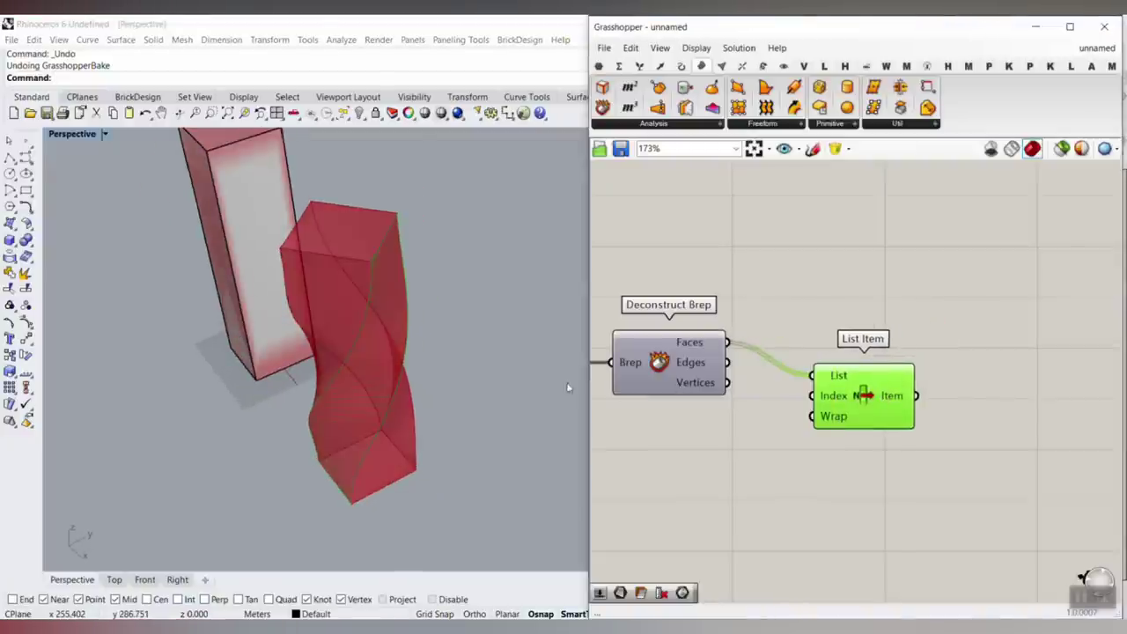
right_click_drag(568, 388, 328, 330)
right_click_drag(321, 396, 372, 314)
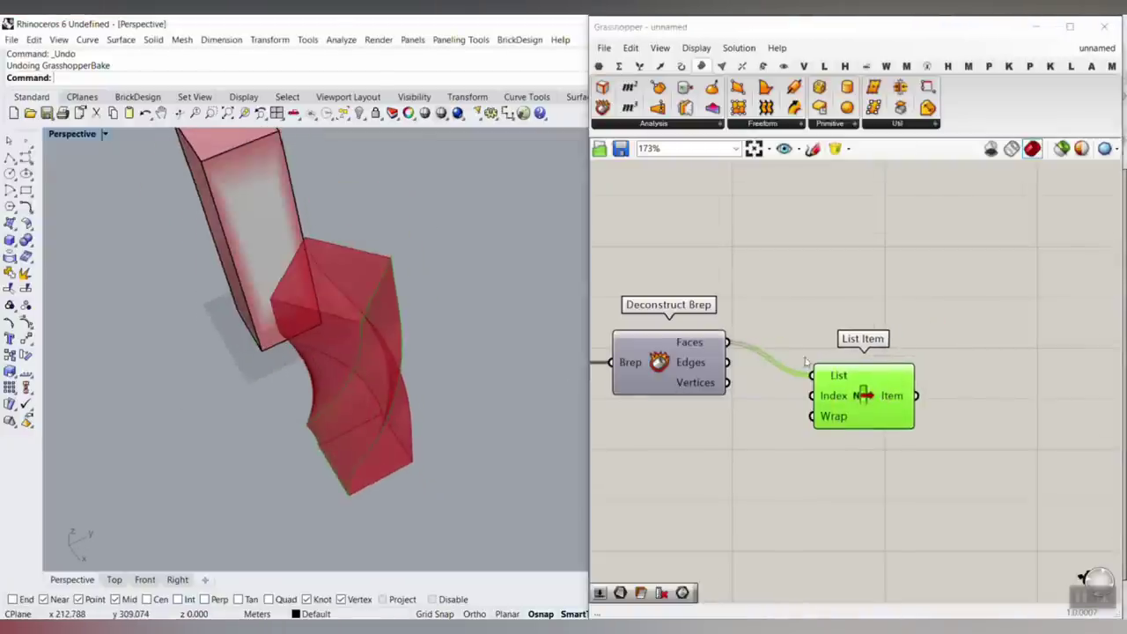
Add five extra outputs, +1 through +5, to the List Item component so each tower face has its own output
scroll(771, 295, "up", 4)
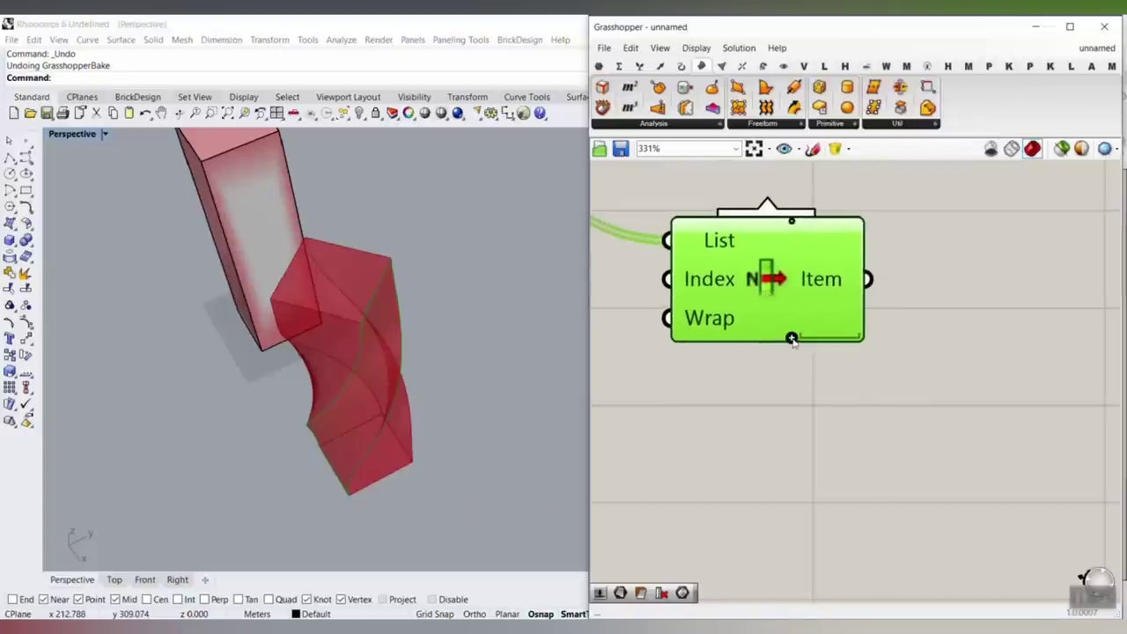
left_click(792, 339)
right_click_drag(387, 370, 399, 401)
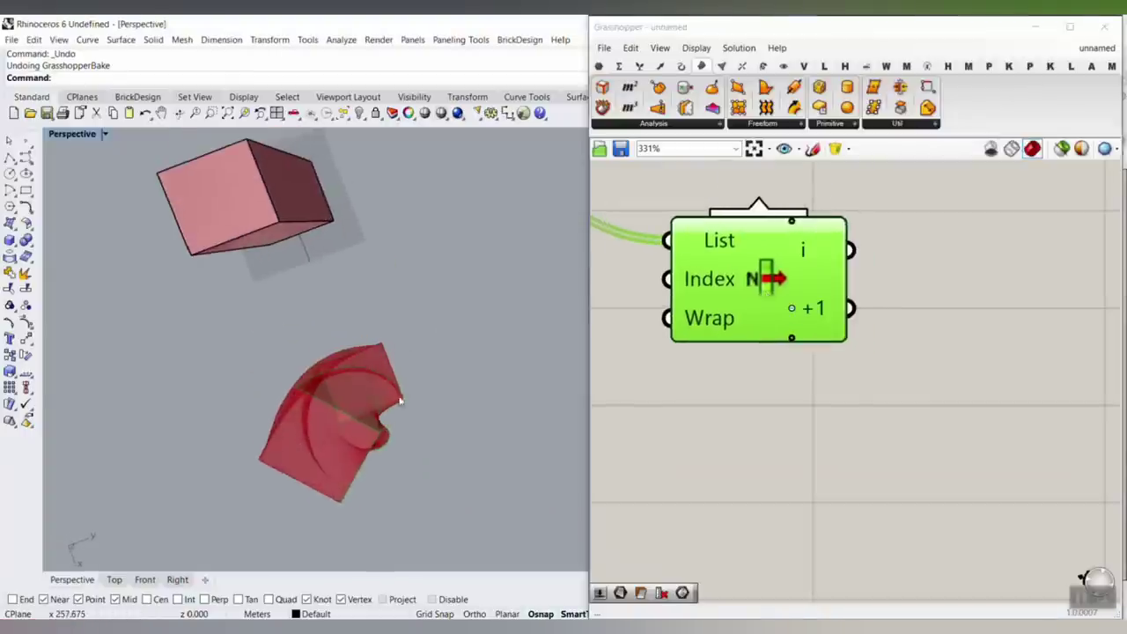
scroll(797, 337, "up", 2)
left_click(791, 339)
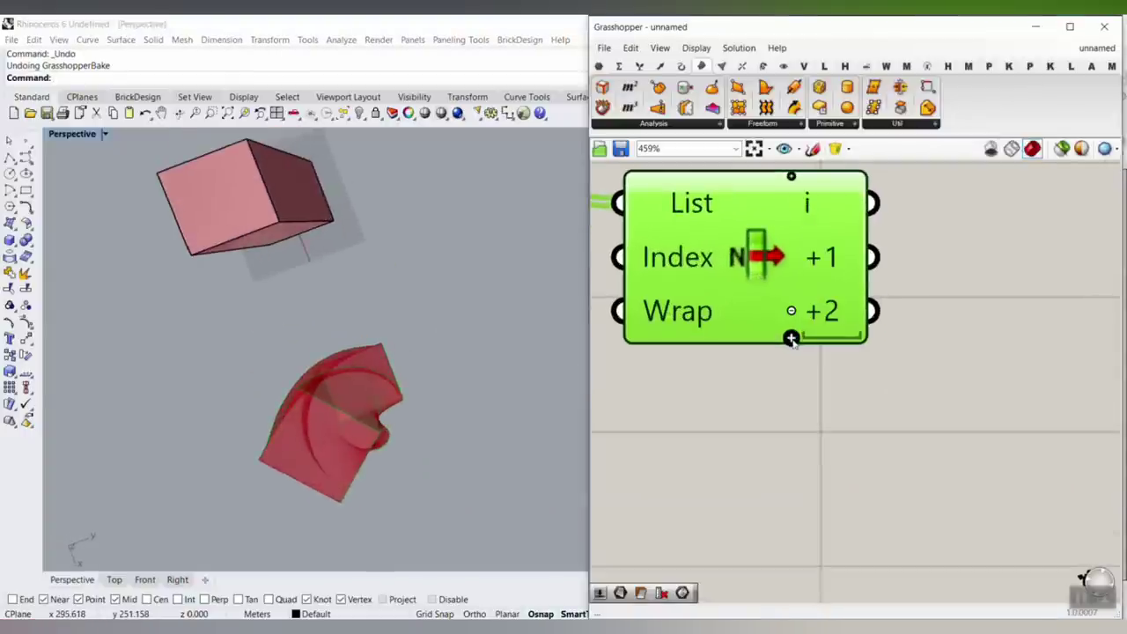
left_click(792, 339)
right_click_drag(388, 383, 404, 297)
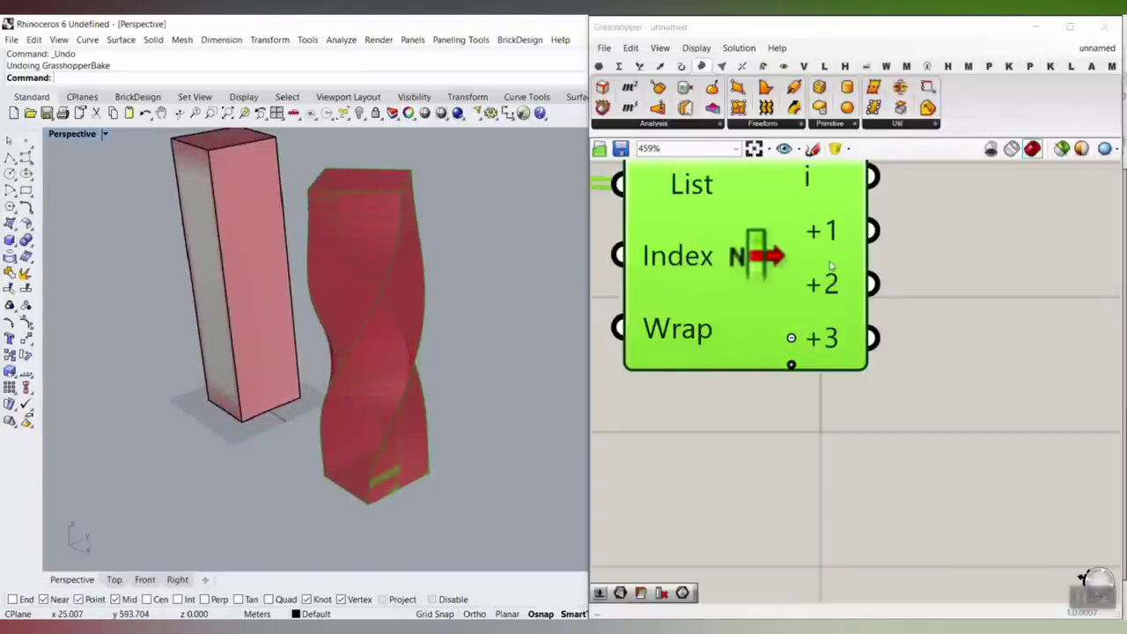
scroll(792, 361, "up", 2)
left_click(790, 360)
right_click_drag(392, 414, 531, 360)
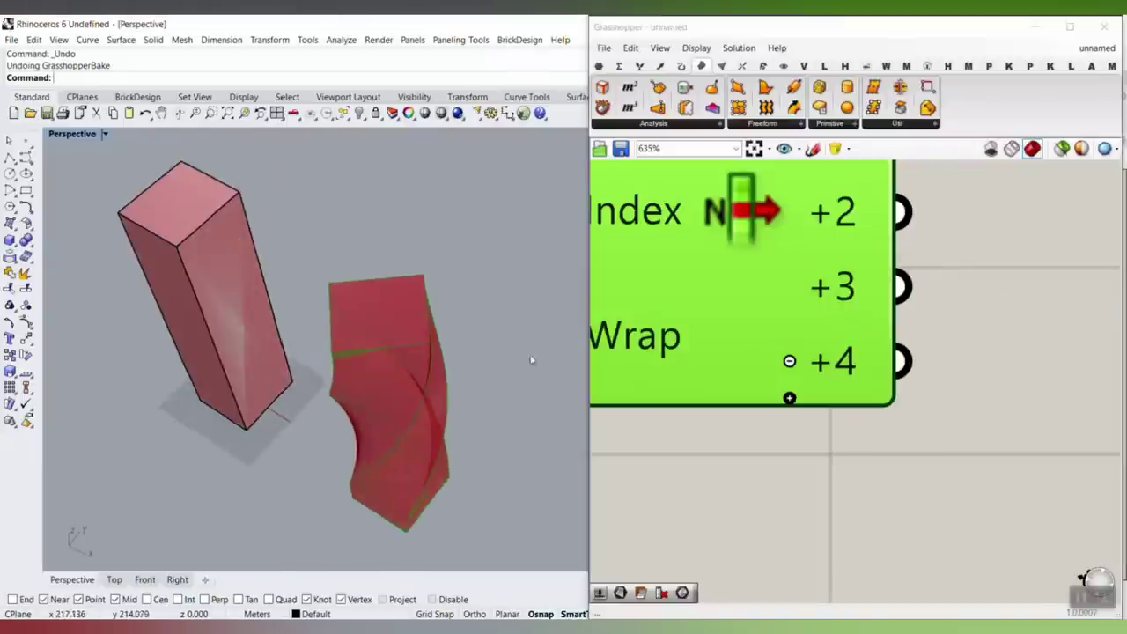
left_click(789, 398)
scroll(789, 398, "down", 6)
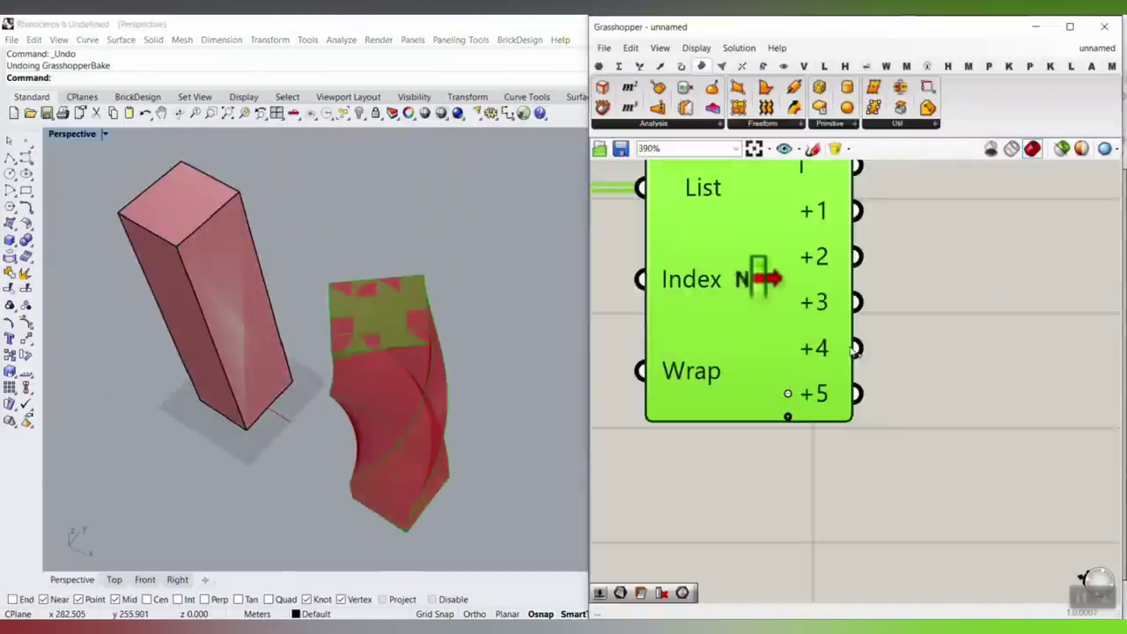
Add a Surface parameter beside List Item and connect the +4 and +5 outputs to it
left_click(599, 66)
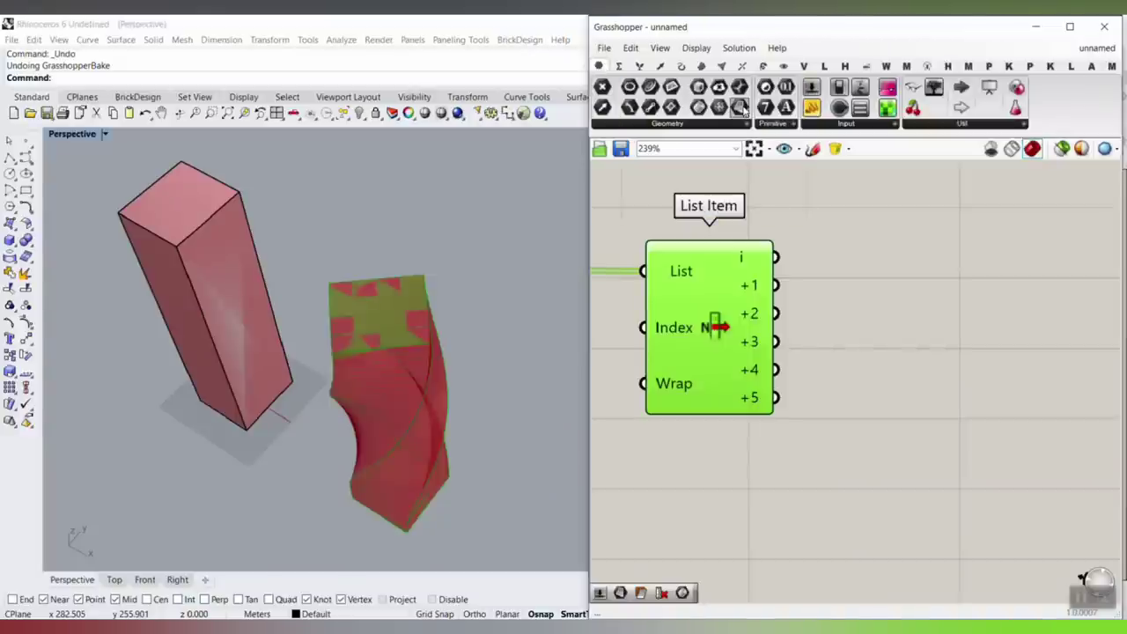
left_click_drag(839, 364, 867, 407)
left_click_drag(776, 370, 831, 406)
left_click_drag(867, 408, 895, 392)
mouse_move(510, 421)
right_mouse_down()
mouse_move(516, 276)
mouse_move(507, 402)
right_mouse_up()
right_click_drag(890, 374, 806, 450)
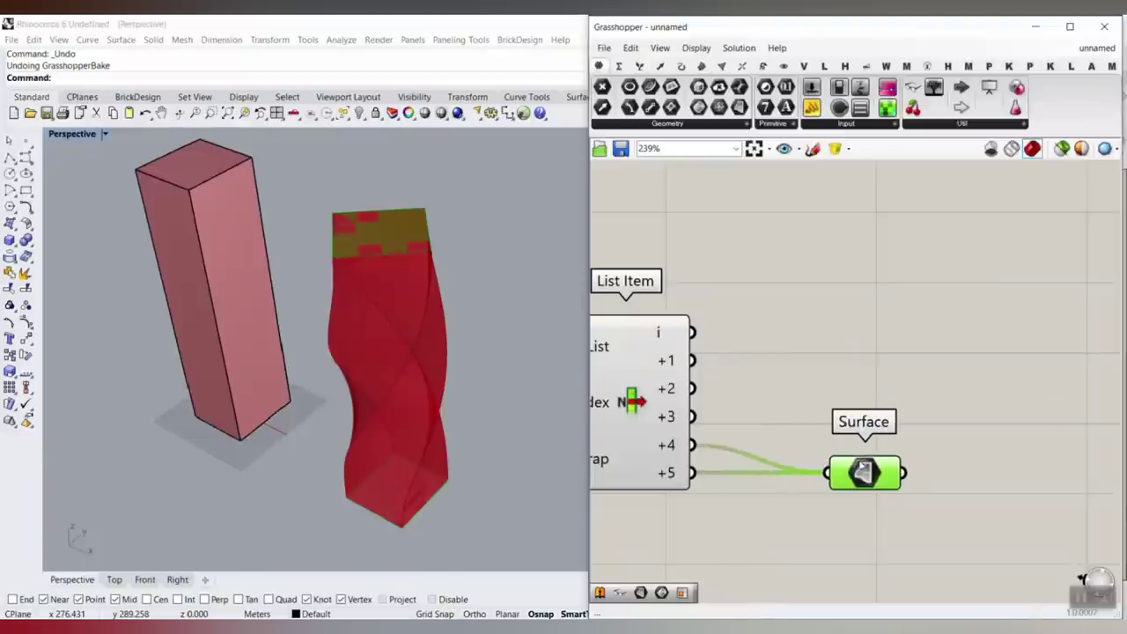
Add a second Surface parameter above the first and connect List Item's i and +2 outputs to it
left_click(617, 365)
mouse_move(821, 346)
left_mouse_down()
mouse_move(784, 348)
mouse_move(843, 345)
left_mouse_up()
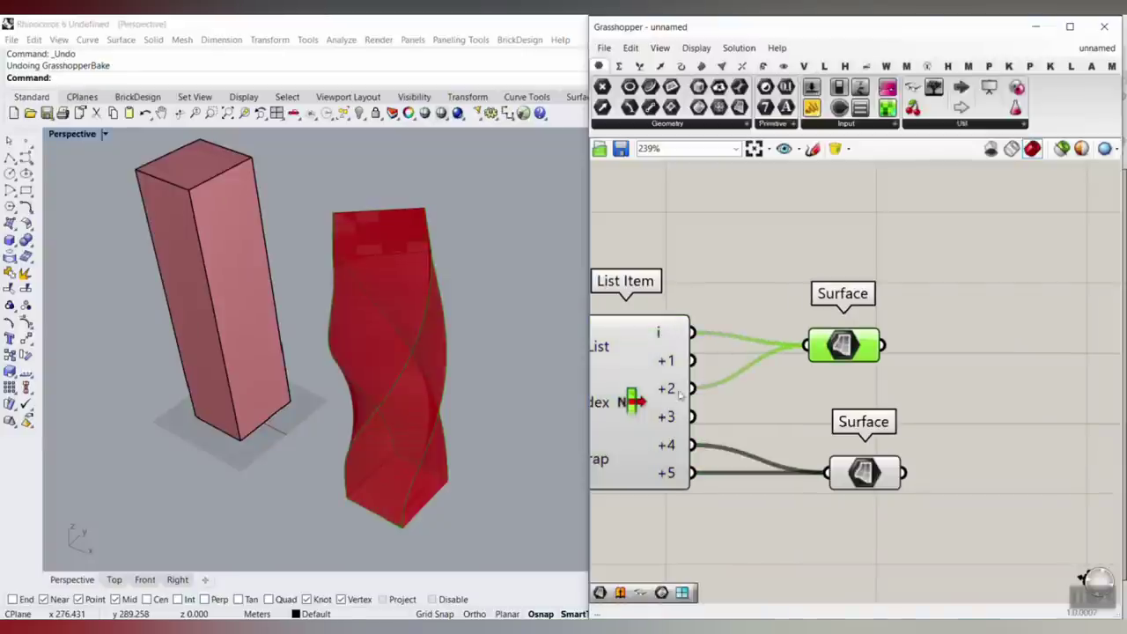
Bake the Surface parameter holding the i and +2 faces into Rhino and undo that bake
right_click_drag(386, 262, 393, 309)
right_click(842, 344)
left_click(854, 382)
left_click(868, 519)
right_click_drag(437, 353, 426, 275)
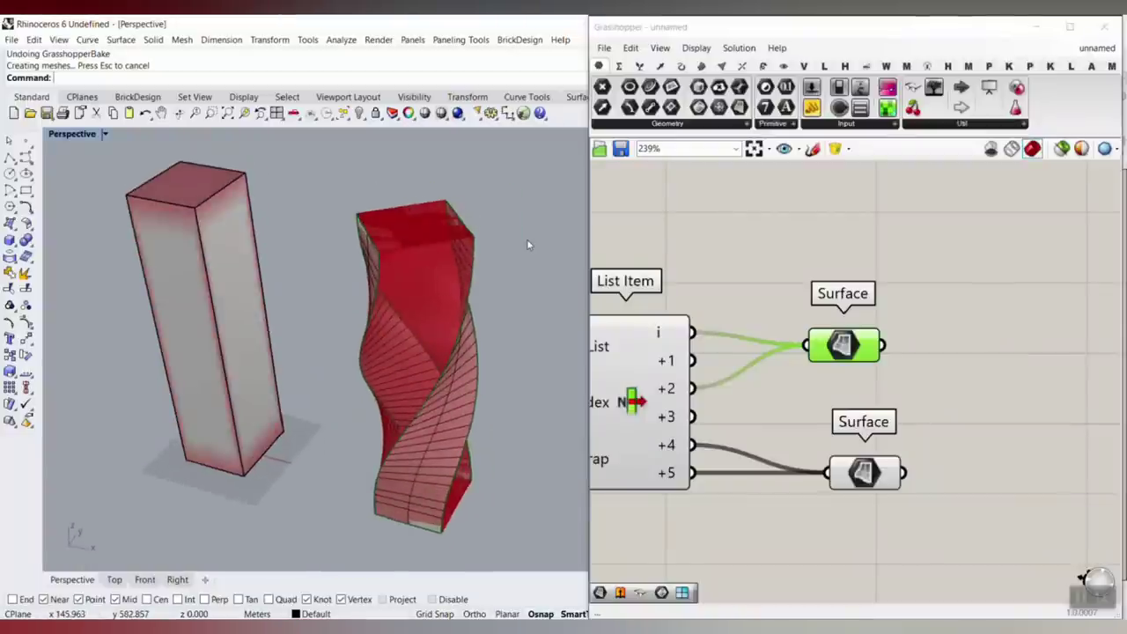
key("ctrl+a")
key("Escape")
key("ctrl+z")
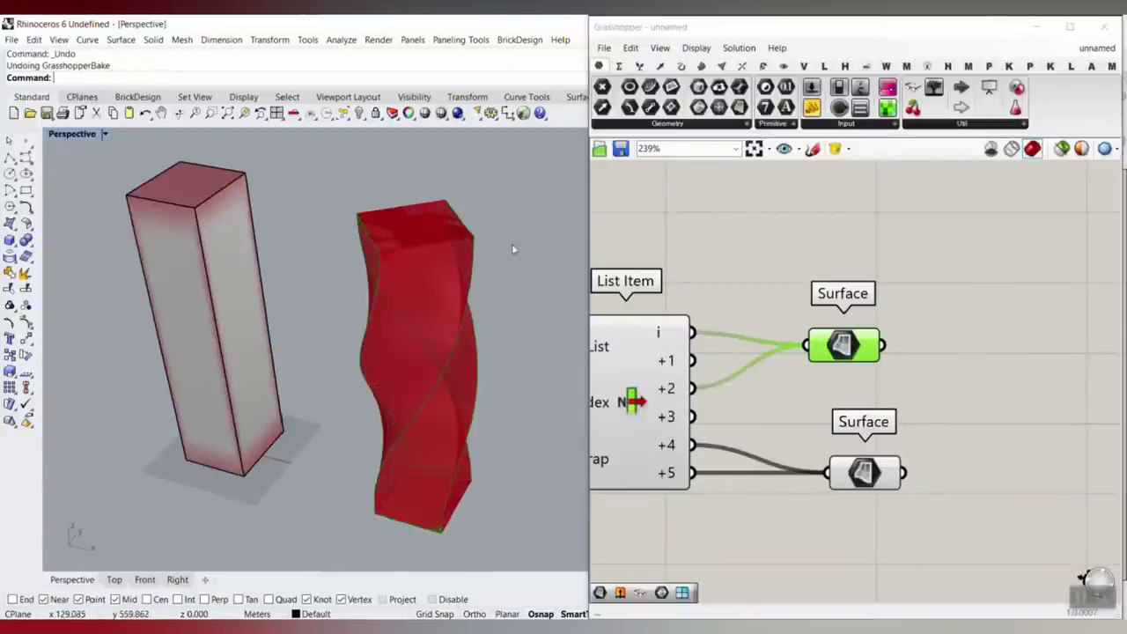
Add a third Surface parameter between the other two and connect List Item's +1 and +3 outputs to it
left_click_drag(842, 344, 872, 306)
left_click_drag(740, 107, 839, 388)
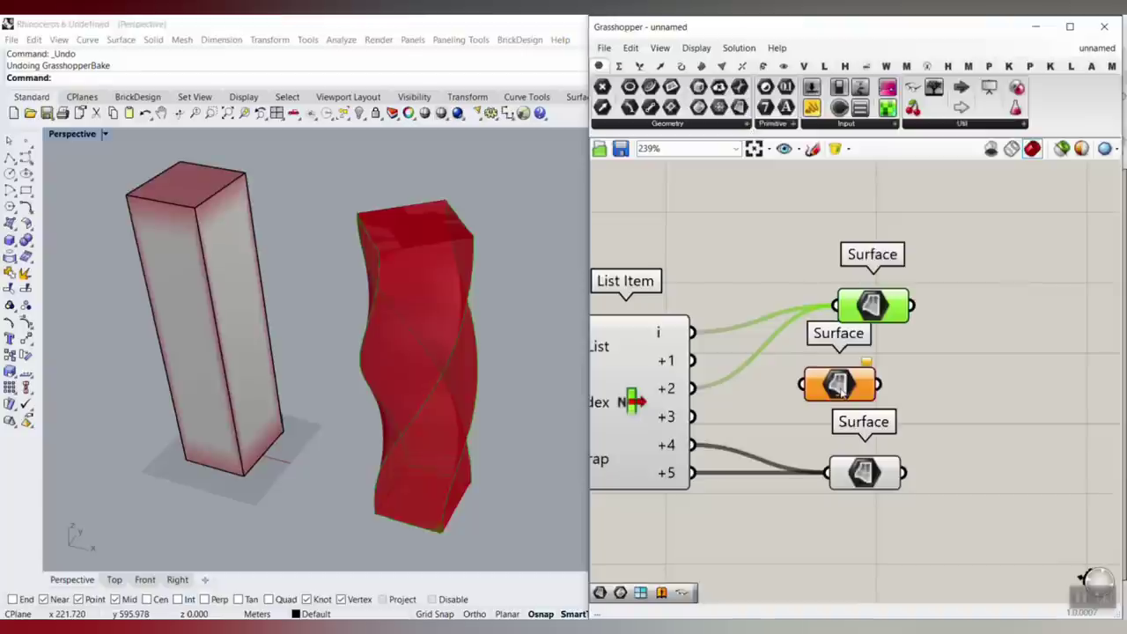
left_click_drag(722, 370, 802, 384)
left_click_drag(694, 416, 802, 385, "shift")
left_click_drag(823, 386, 869, 390)
Turn off the preview of the Twist and List Item components
right_click_drag(509, 328, 438, 297)
scroll(438, 294, "down", 2)
scroll(814, 350, "down", 4)
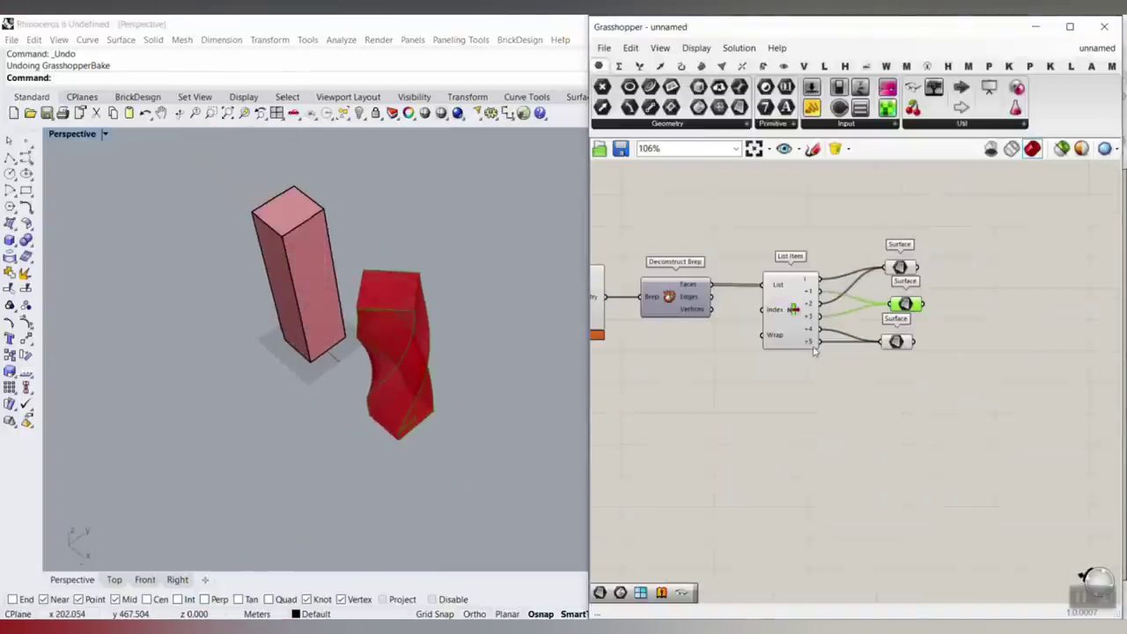
scroll(846, 359, "down", 1)
left_click_drag(847, 361, 672, 217)
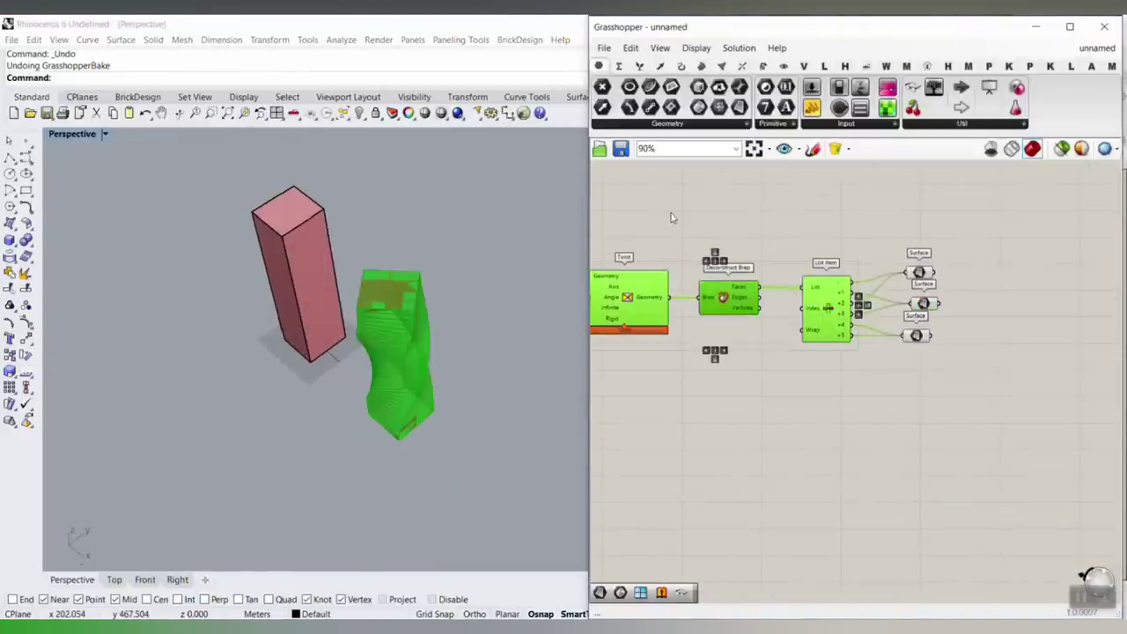
left_click(715, 236)
Highlight the three Surface parameters one by one and examine which tower faces each one holds
scroll(956, 287, "up", 4)
left_click(888, 335)
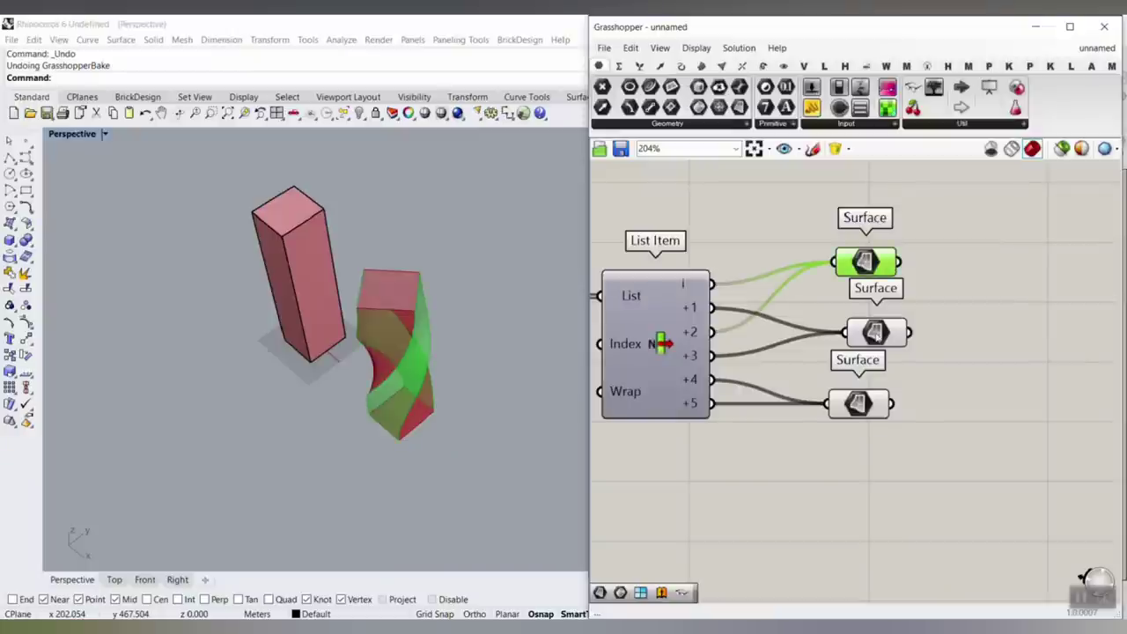
left_click(866, 402)
right_click_drag(396, 343, 419, 316)
scroll(436, 270, "up", 3)
left_click(872, 331)
left_click(865, 261)
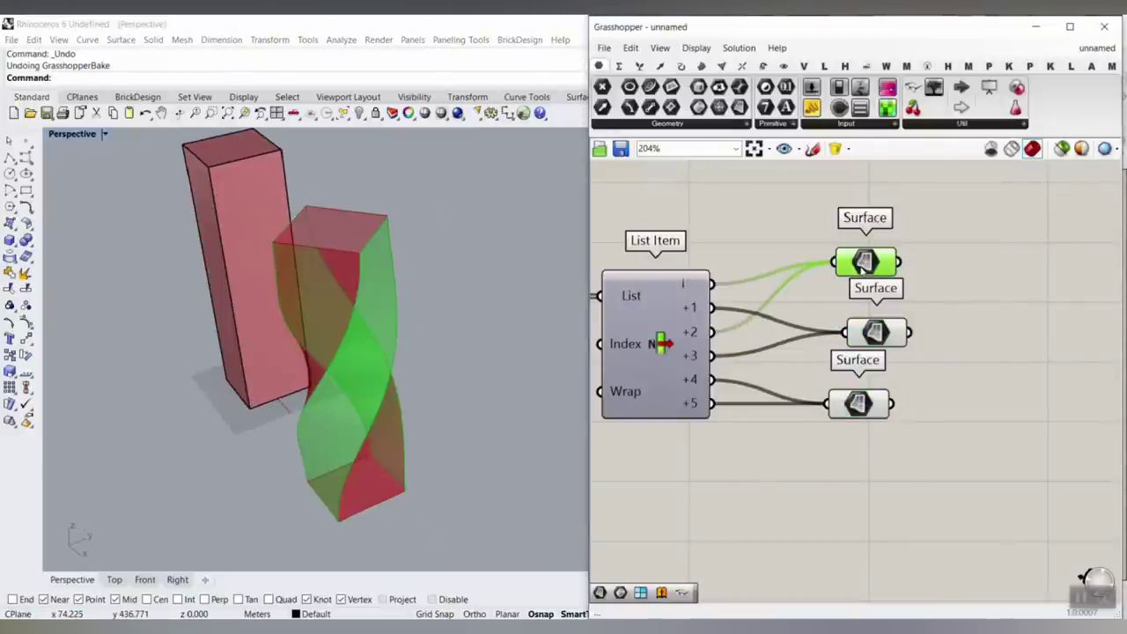
right_click_drag(378, 264, 326, 266)
Deselect the Surface parameters and bring up the component set containing the Panels and Structure tools
left_click(1013, 297)
right_click_drag(1014, 296, 931, 344)
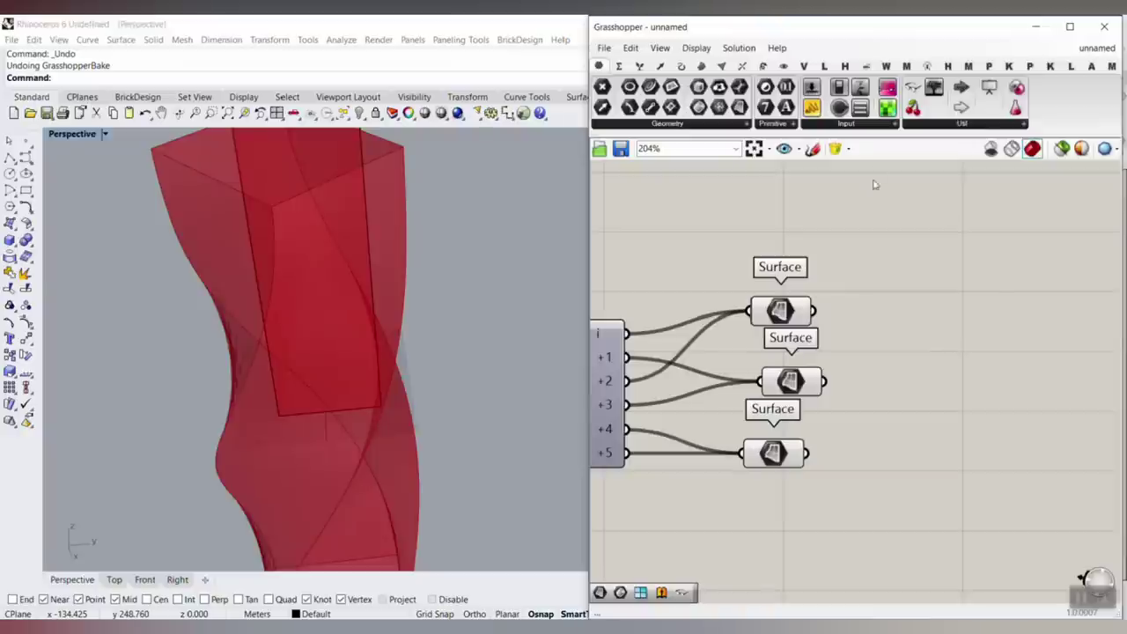
left_click(1076, 67)
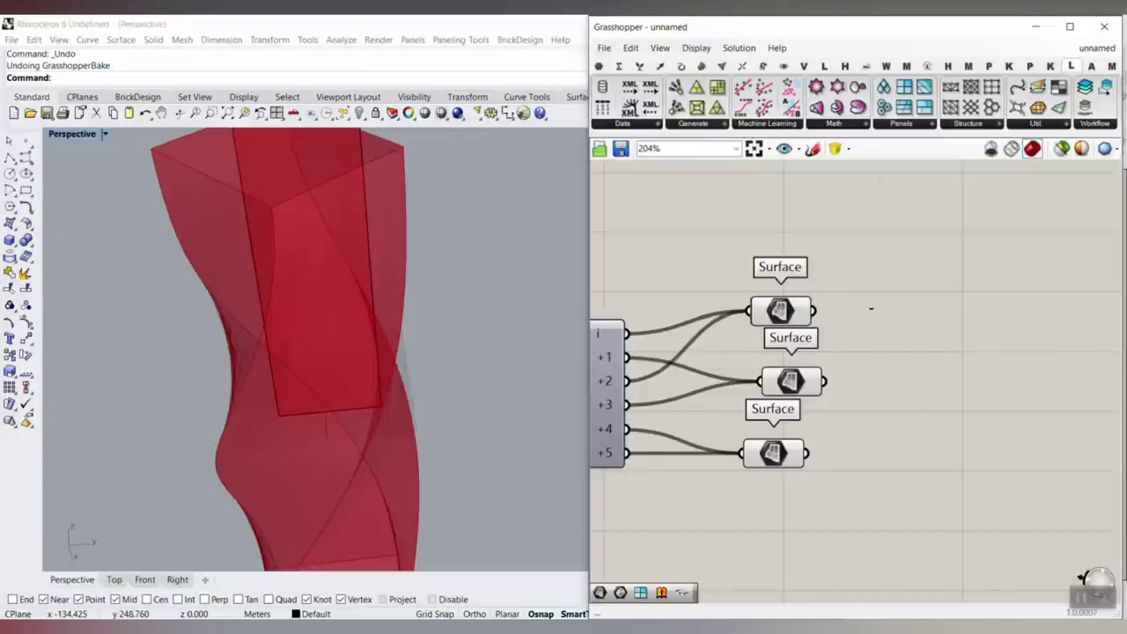
type("pmh")
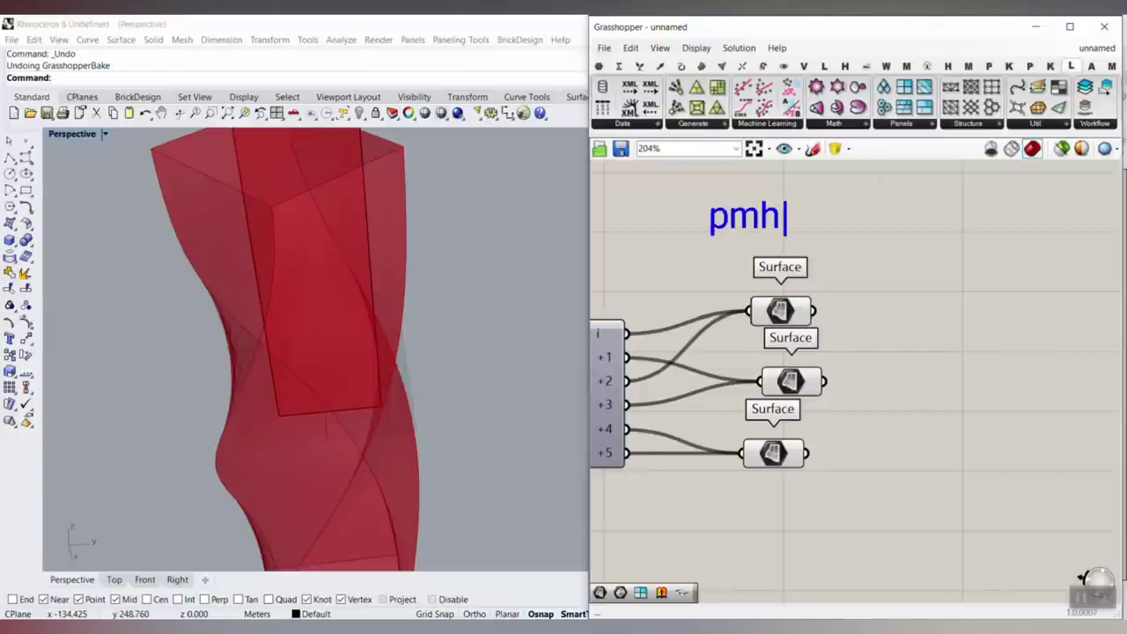
type("3d.com/2")
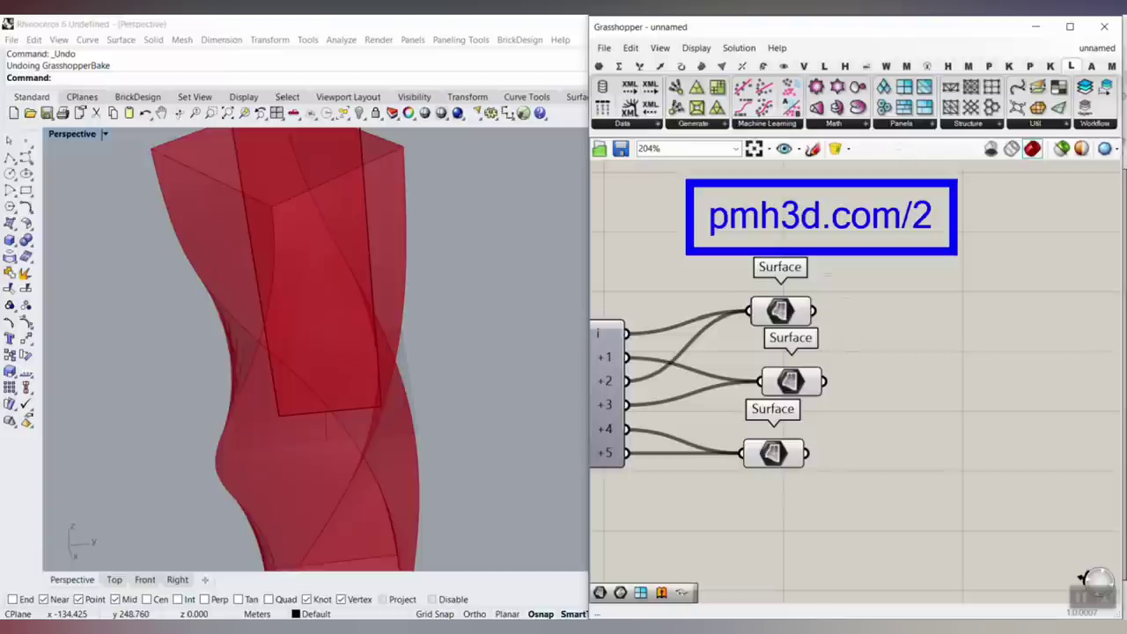
key("Escape")
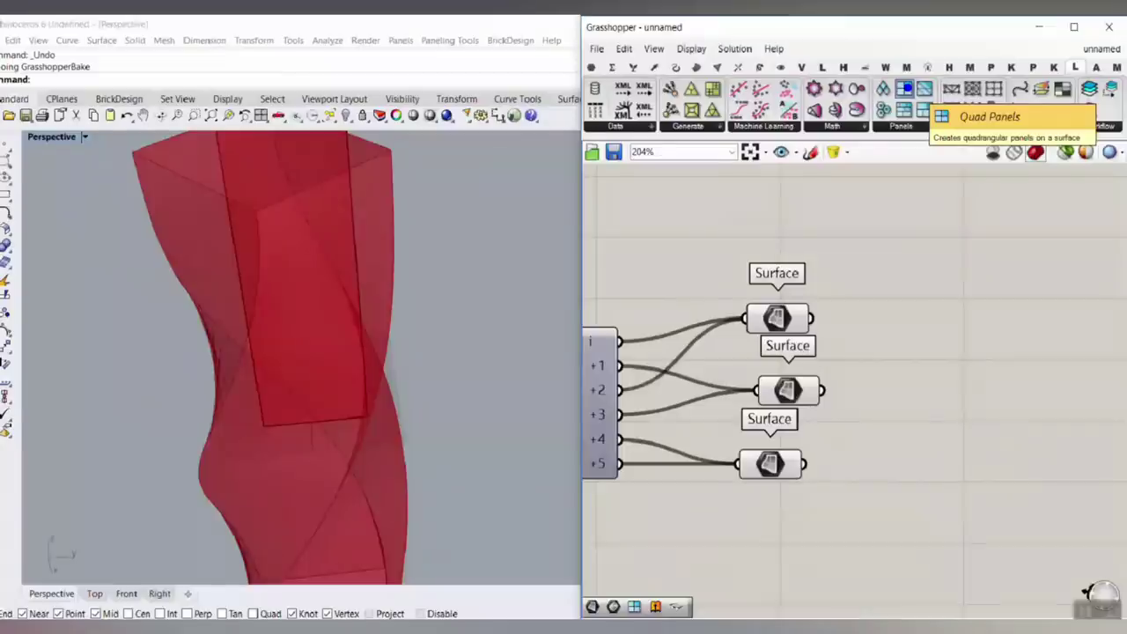
Add a Quad Panels component and connect the Surface parameter holding the i and +2 faces to its Surface input
left_click(908, 87)
left_click(988, 327)
left_click_drag(812, 310, 902, 303)
scroll(948, 300, "down", 1)
left_click_drag(656, 302, 690, 265)
left_click(810, 262)
left_click_drag(924, 305, 963, 268)
scroll(876, 213, "up", 1)
right_click_drag(873, 209, 868, 292)
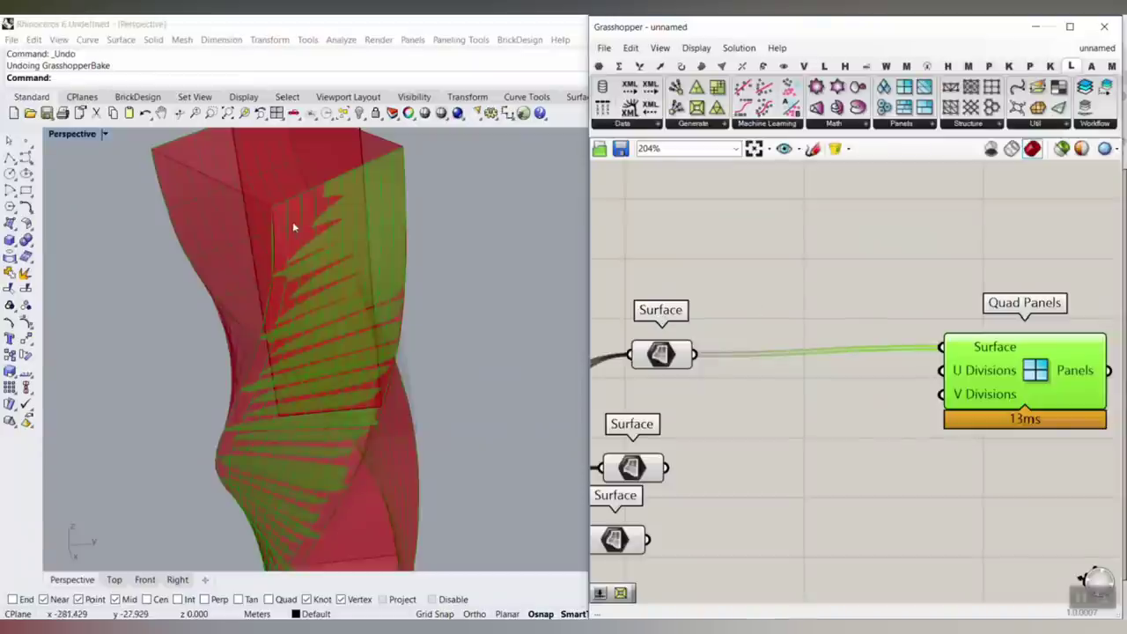
Create a number slider with value 1 and connect it to the U Divisions input of Quad Panels
double_click(821, 280)
type("1")
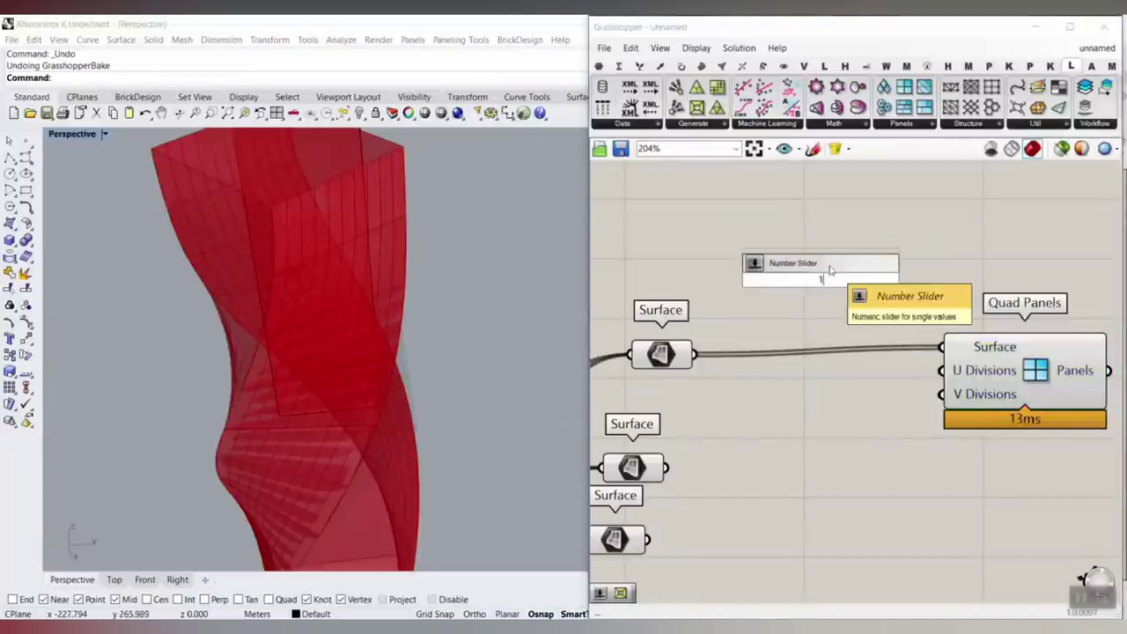
left_click(829, 268)
left_click_drag(904, 289, 942, 371)
left_click(990, 376)
right_click_drag(388, 247, 284, 276)
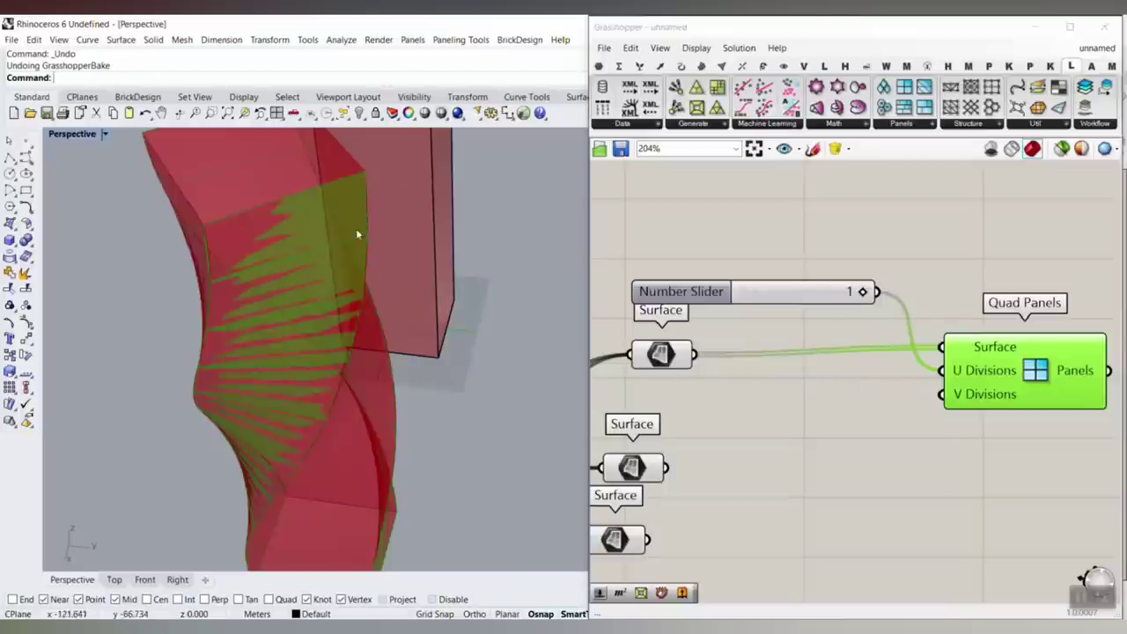
Create a number slider with value 25 and connect it to the V Divisions input of Quad Panels
double_click(750, 218)
type("25")
key("Return")
scroll(886, 239, "up", 2)
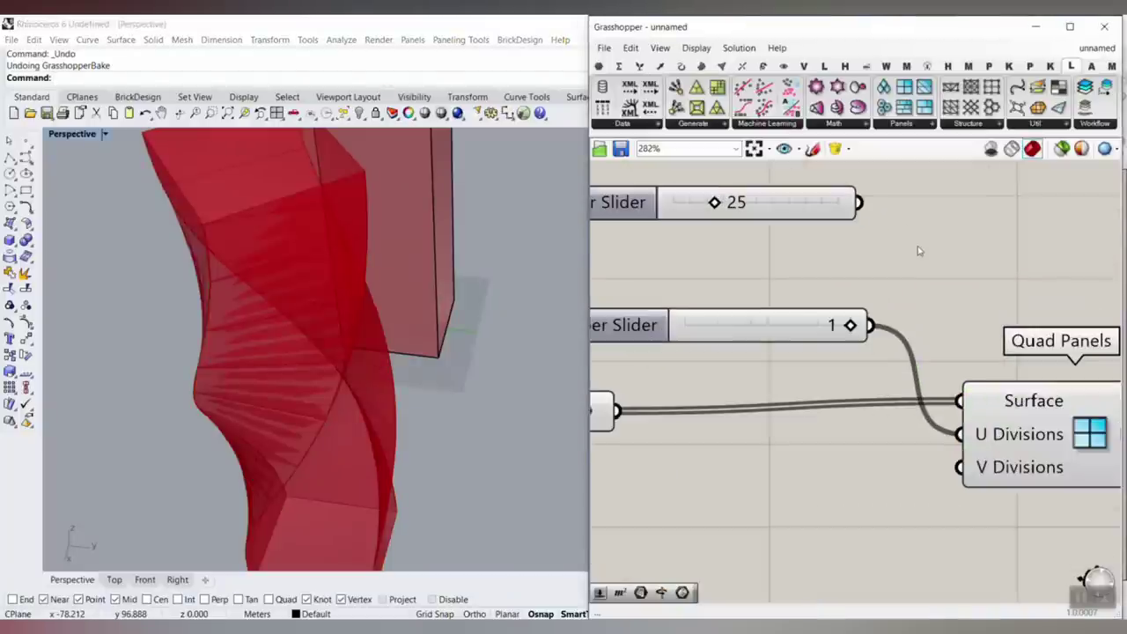
left_click_drag(859, 203, 960, 468)
left_click(1007, 440)
Examine the quad panels on the twisted tower faces closely from several angles, with and without the component highlighted
right_click_drag(273, 347, 329, 320)
scroll(286, 293, "up", 4)
scroll(261, 244, "down", 5)
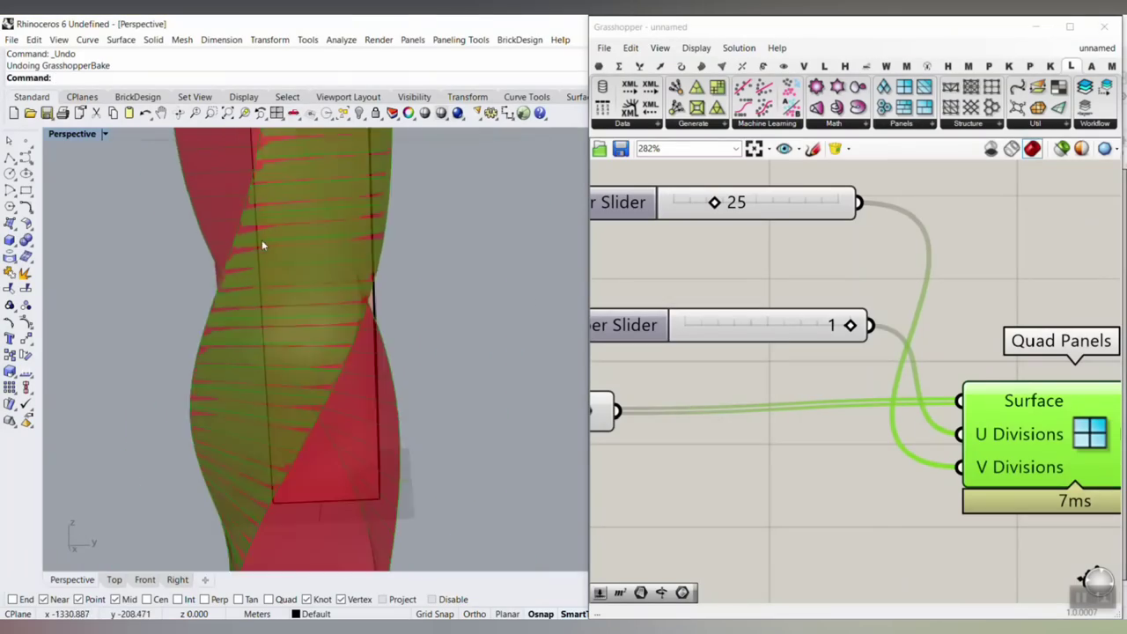
right_click_drag(261, 244, 273, 313)
scroll(830, 367, "down", 3)
right_click_drag(660, 406, 753, 385)
right_click(769, 374)
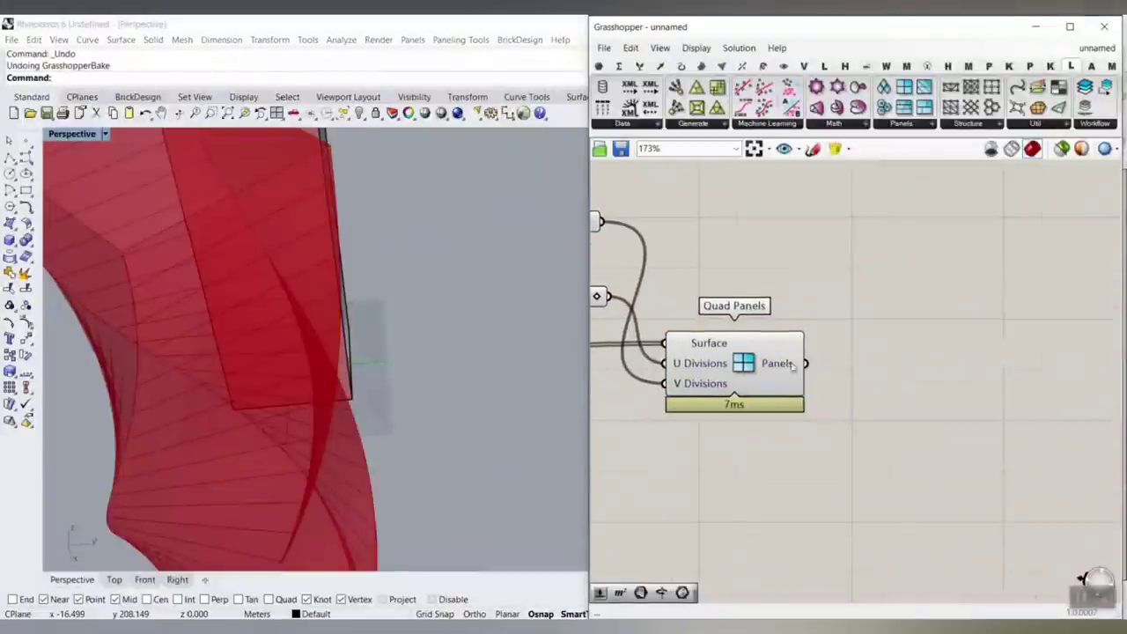
left_click(735, 363)
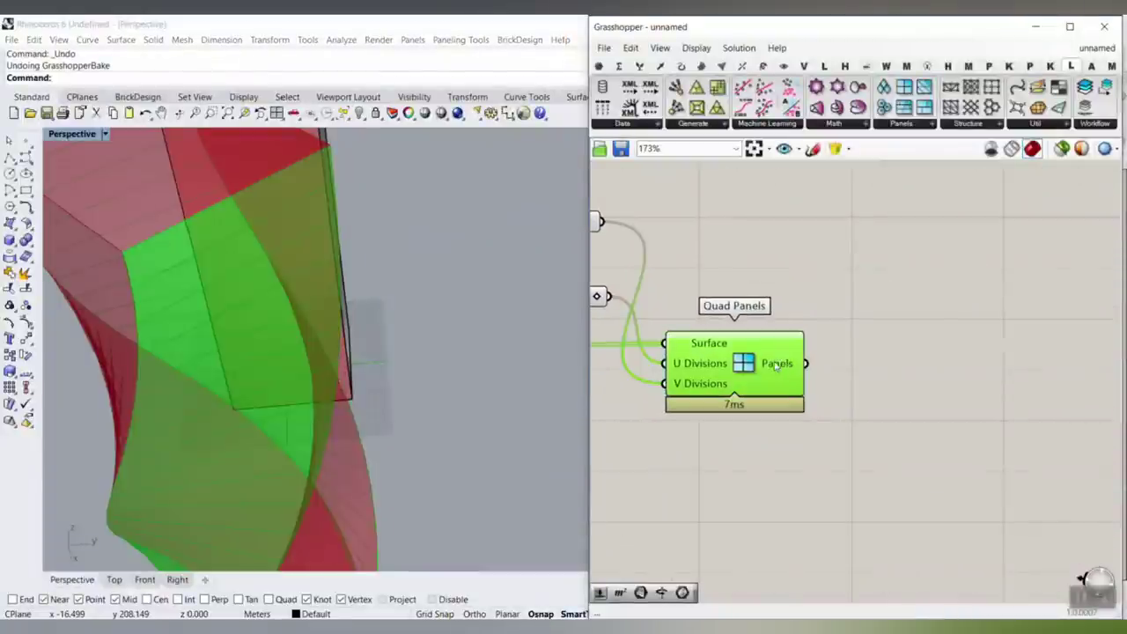
scroll(139, 260, "up", 2)
scroll(116, 227, "up", 2)
right_click_drag(371, 174, 295, 309)
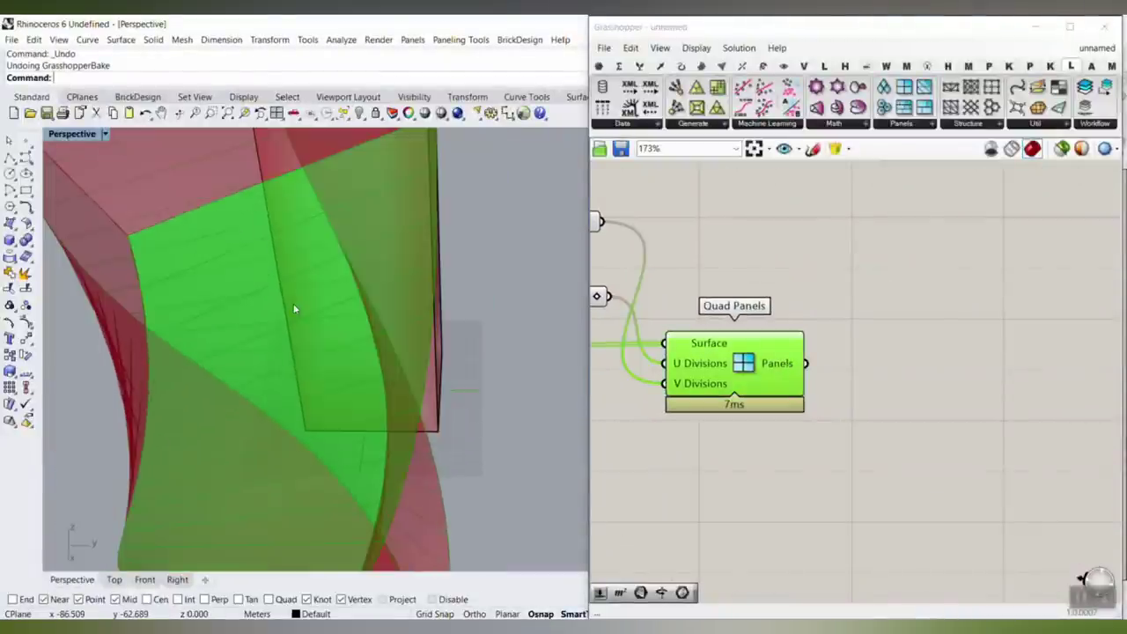
right_click_drag(889, 351, 852, 346)
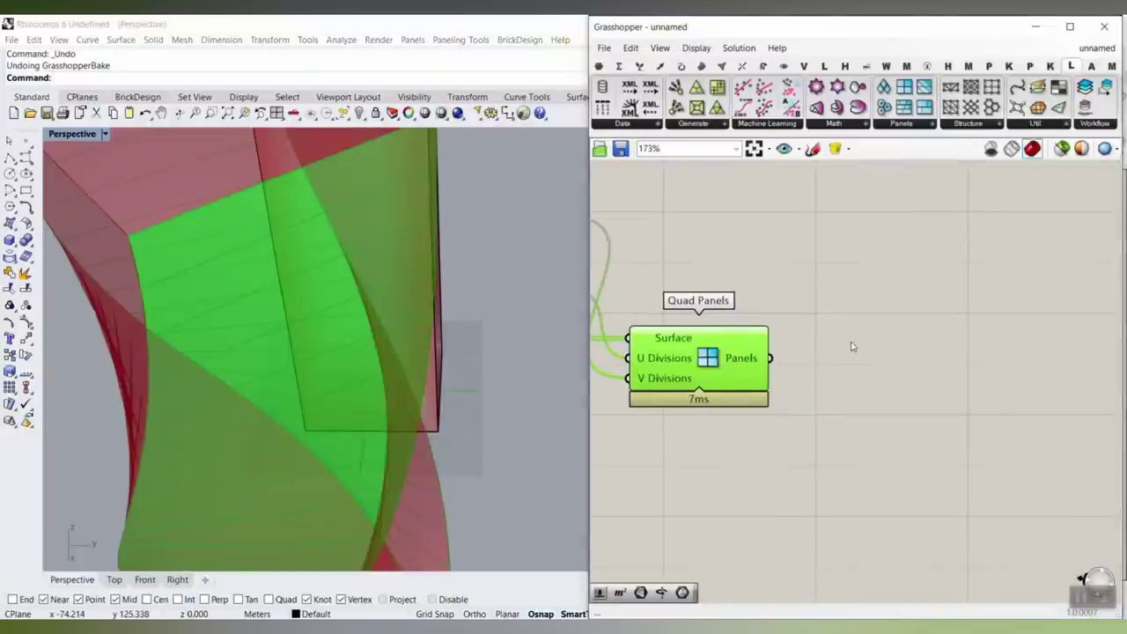
left_click(852, 345)
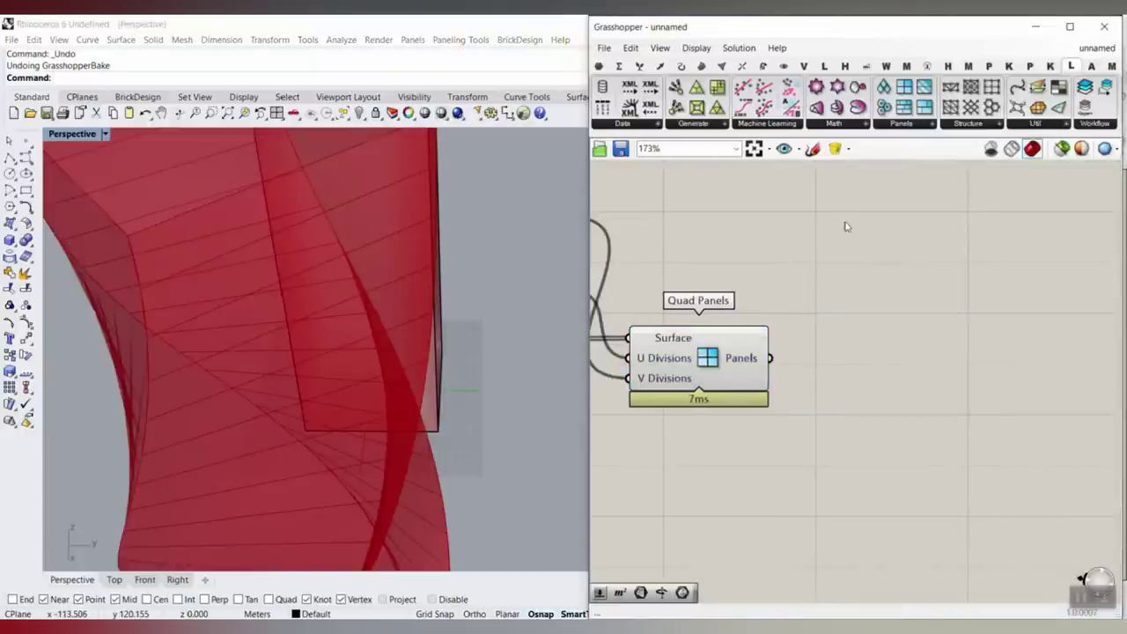
Add a Curve parameter and connect the Panels output of Quad Panels to it
left_click(601, 66)
left_click_drag(649, 87, 858, 350)
left_click_drag(769, 357, 886, 355)
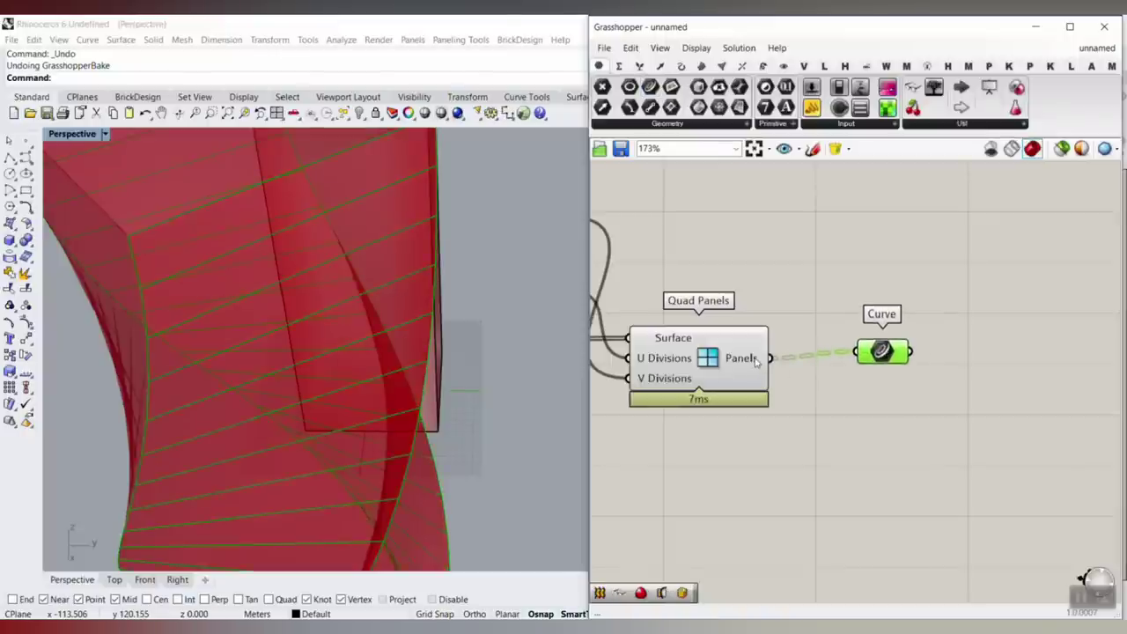
Flatten the Panels output of the Quad Panels component
mouse_move(759, 359)
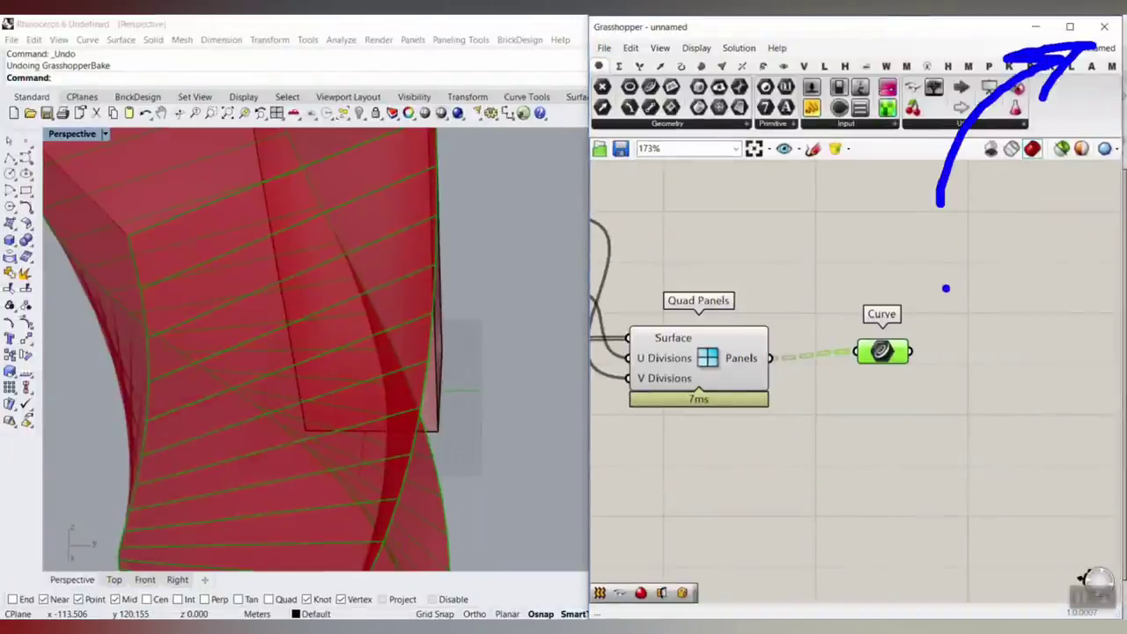
right_click(761, 358)
left_click(801, 430)
Bake the Curve parameter's panel outlines into Rhino and select one of them for checking
mouse_move(881, 352)
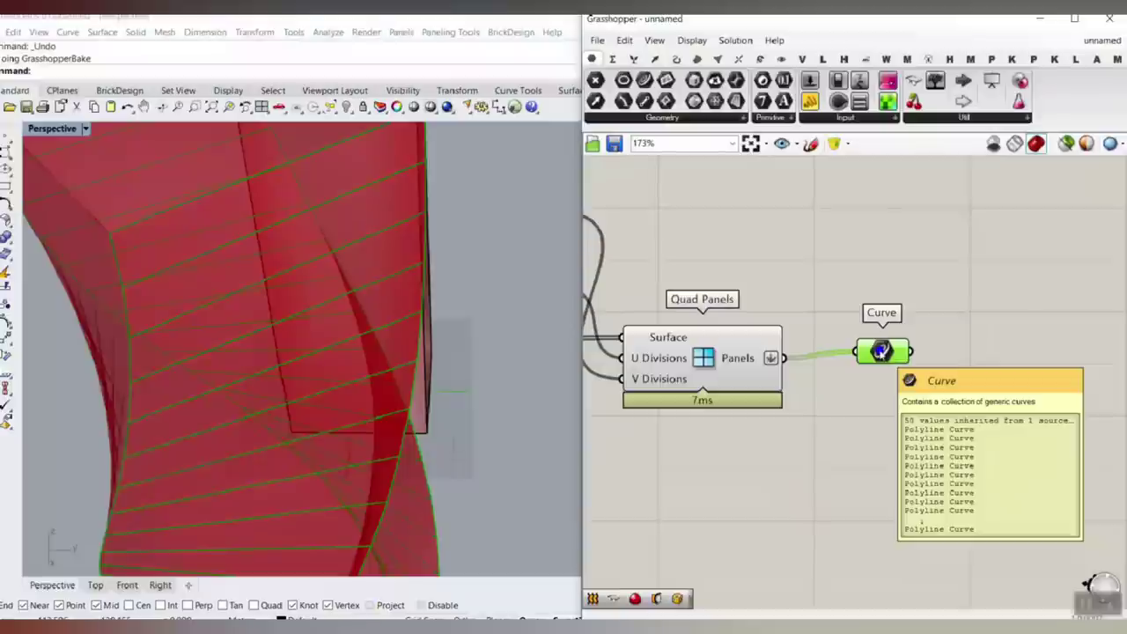
right_click(891, 360)
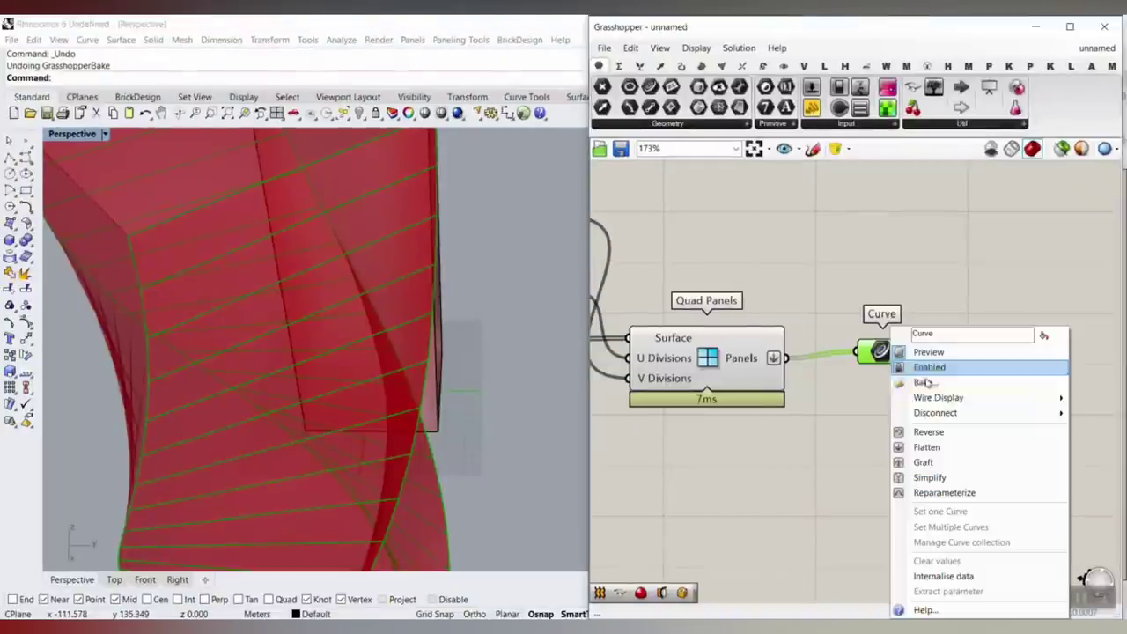
left_click(916, 381)
left_click(244, 244)
left_click(240, 295)
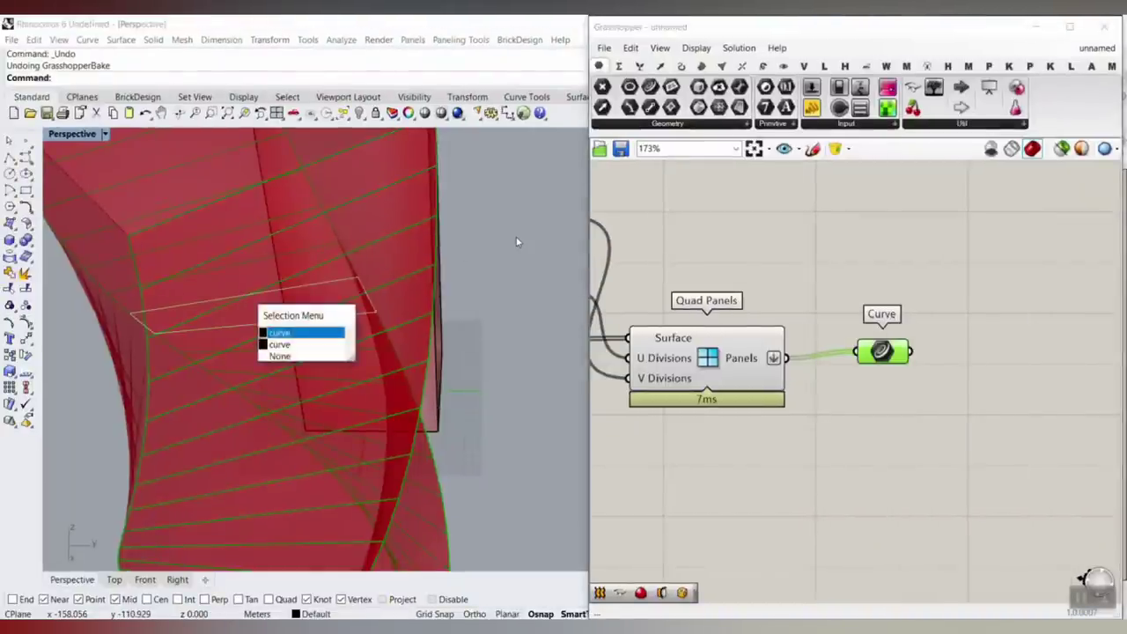
left_click(517, 245)
Add an Offset on Srf component beyond the Curve parameter
scroll(514, 253, "down", 4)
right_click_drag(972, 309, 836, 315)
scroll(890, 344, "up", 2)
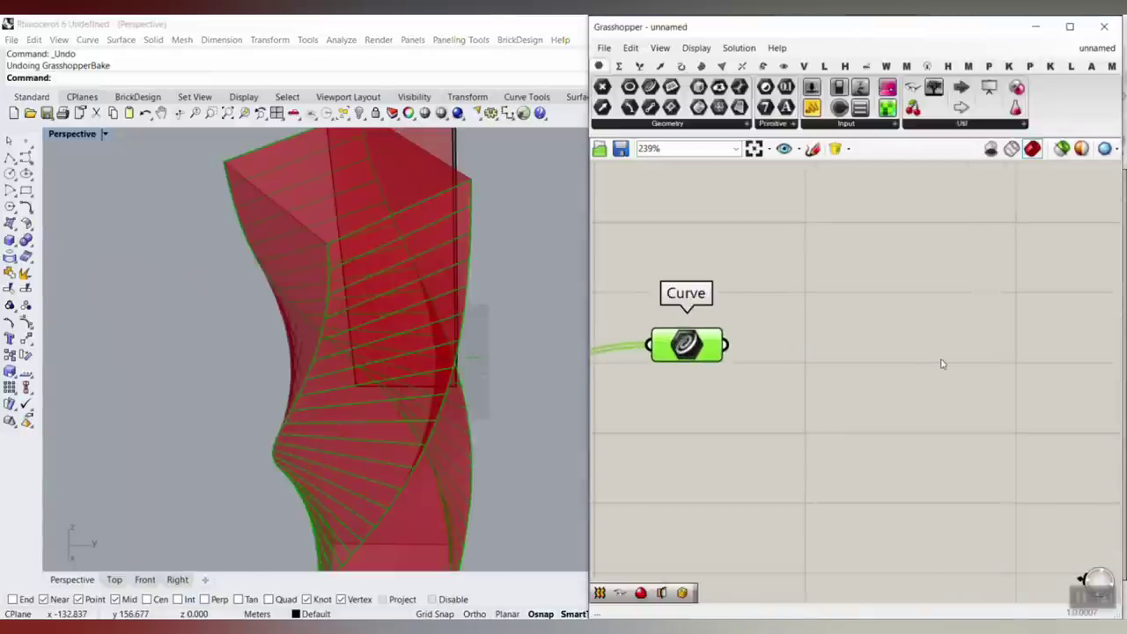
double_click(946, 353)
type("off")
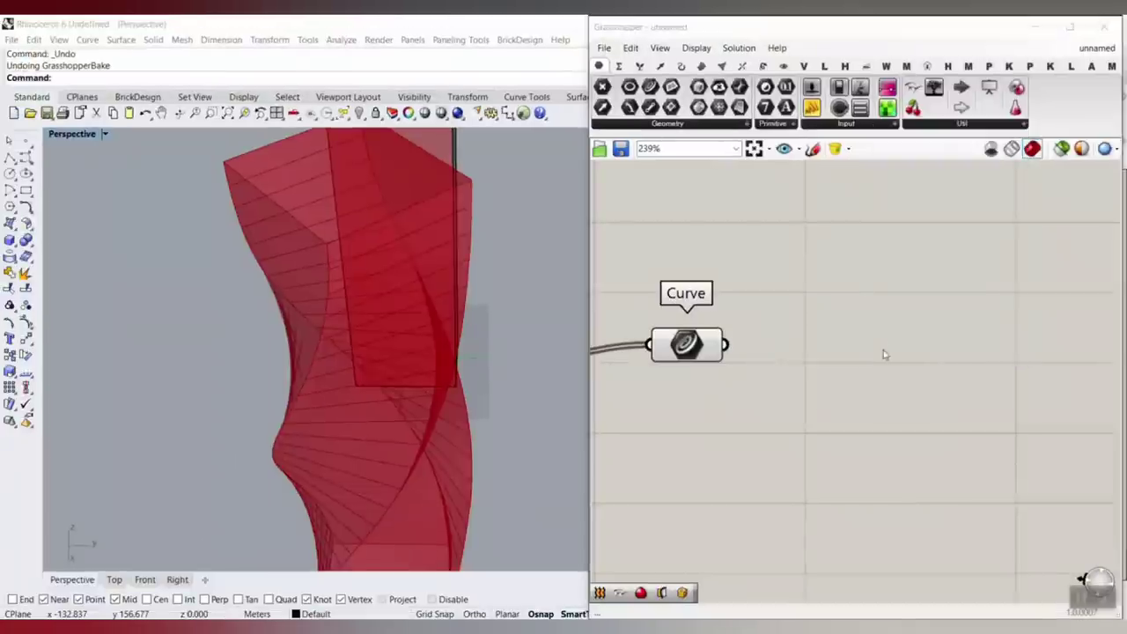
double_click(879, 341)
double_click(879, 340)
type("off")
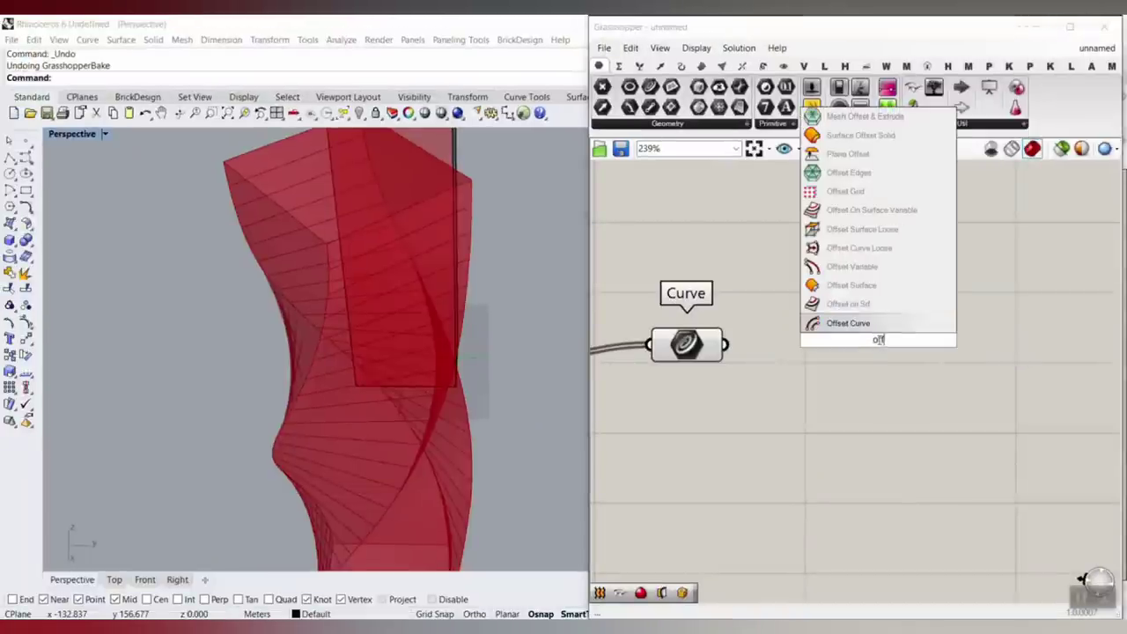
left_click(841, 302)
Connect the Curve parameter to the Curve input of Offset on Srf and the Quad Panels output to its Surface input
right_click_drag(787, 347, 784, 313)
left_click_drag(723, 312, 1008, 316)
left_click(680, 313)
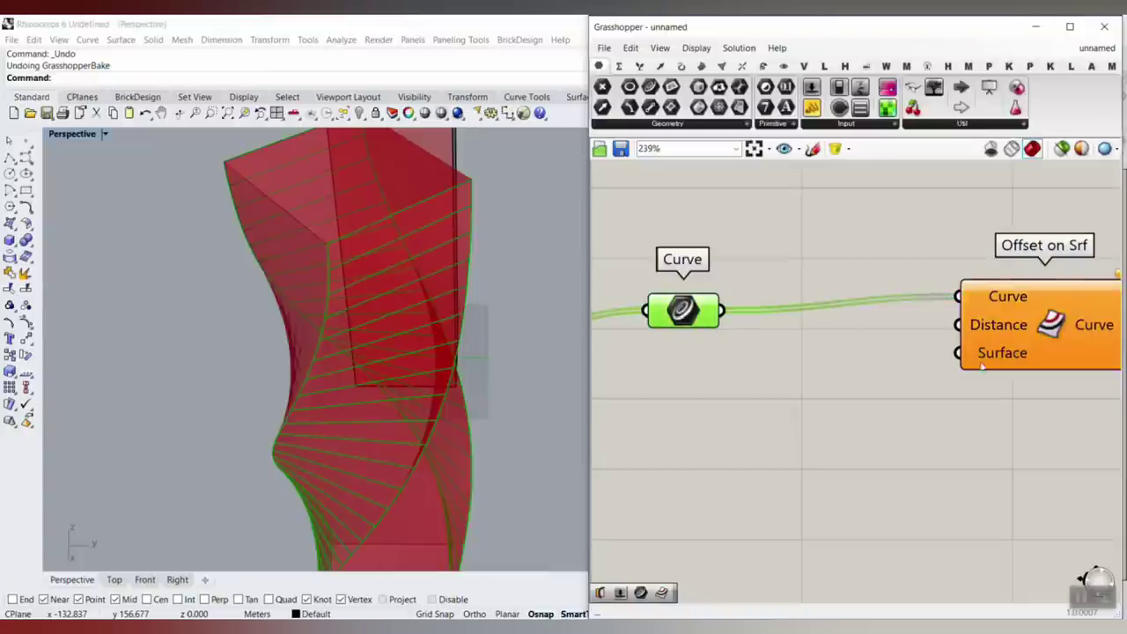
scroll(957, 363, "down", 2)
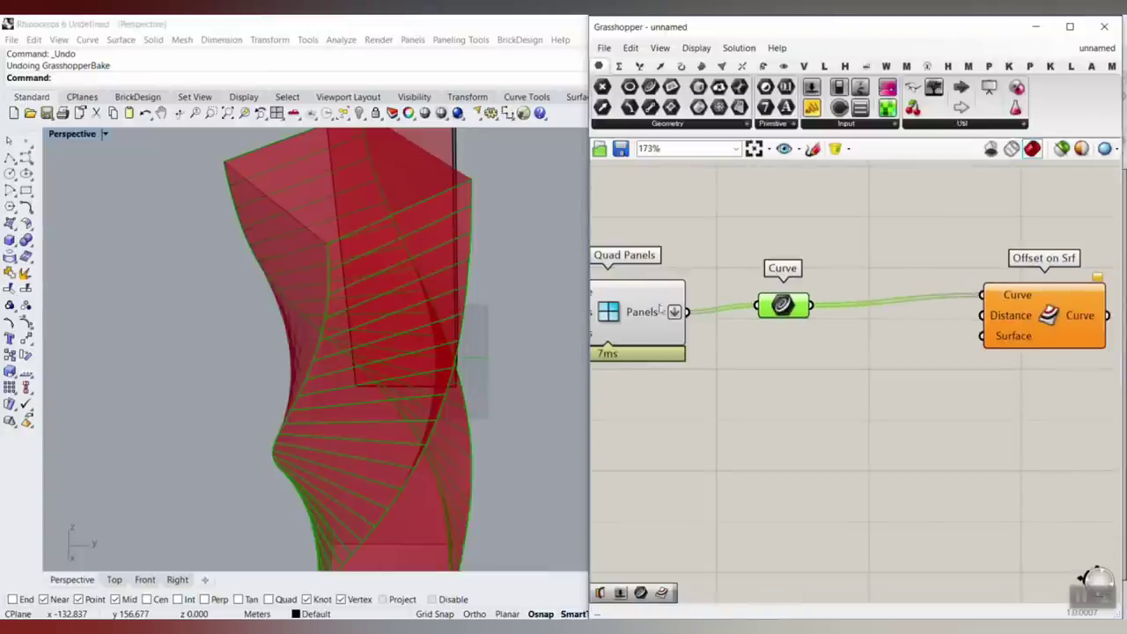
left_click_drag(694, 317, 983, 337)
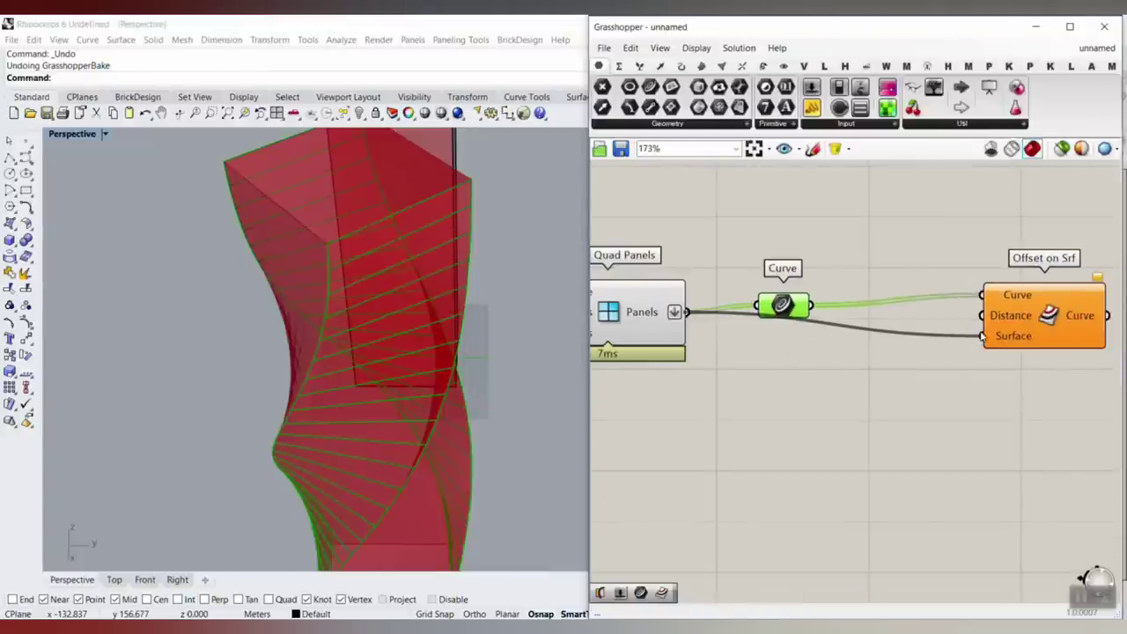
left_click(912, 381)
left_click(1013, 303)
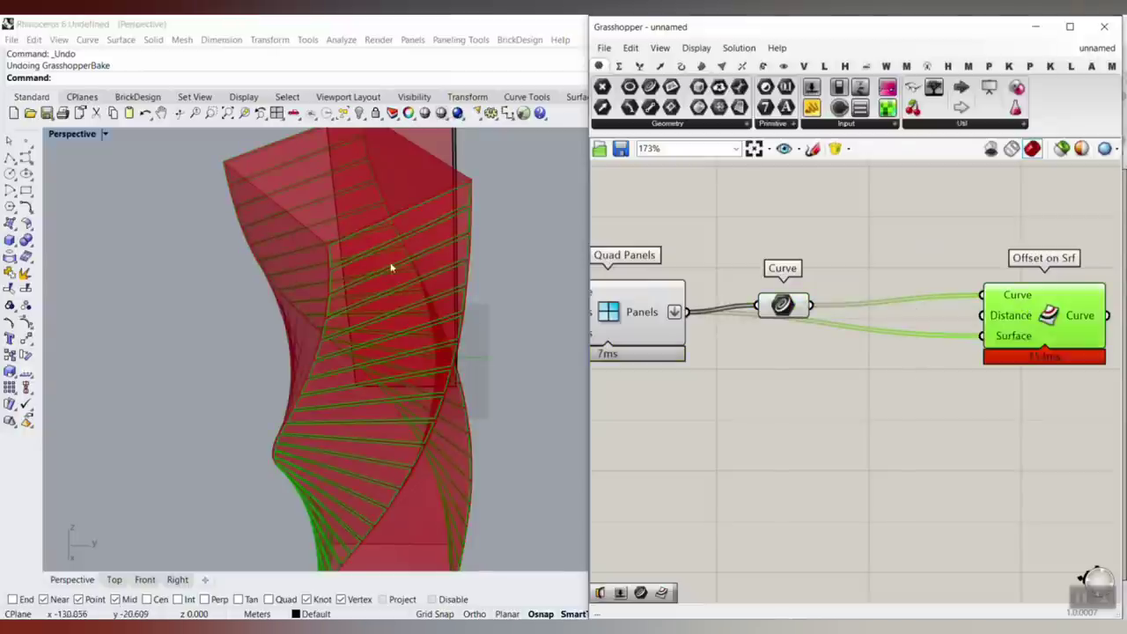
scroll(349, 211, "up", 5)
right_click_drag(258, 228, 262, 254)
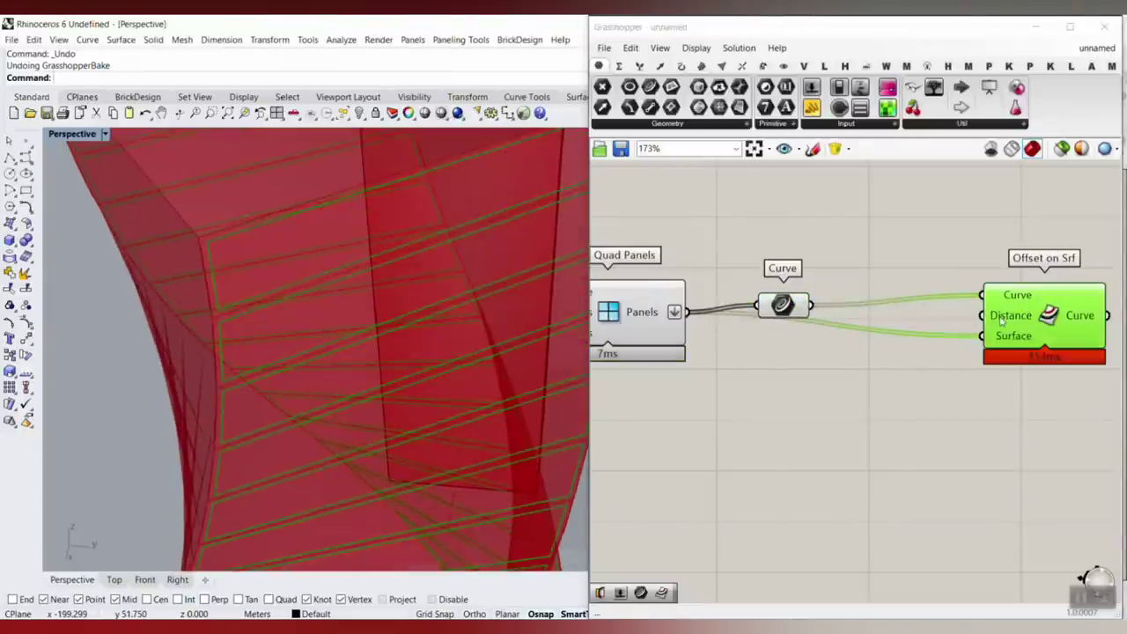
Create a number slider with value 1.25 and connect it to the Distance input of Offset on Srf
double_click(803, 396)
key("Return")
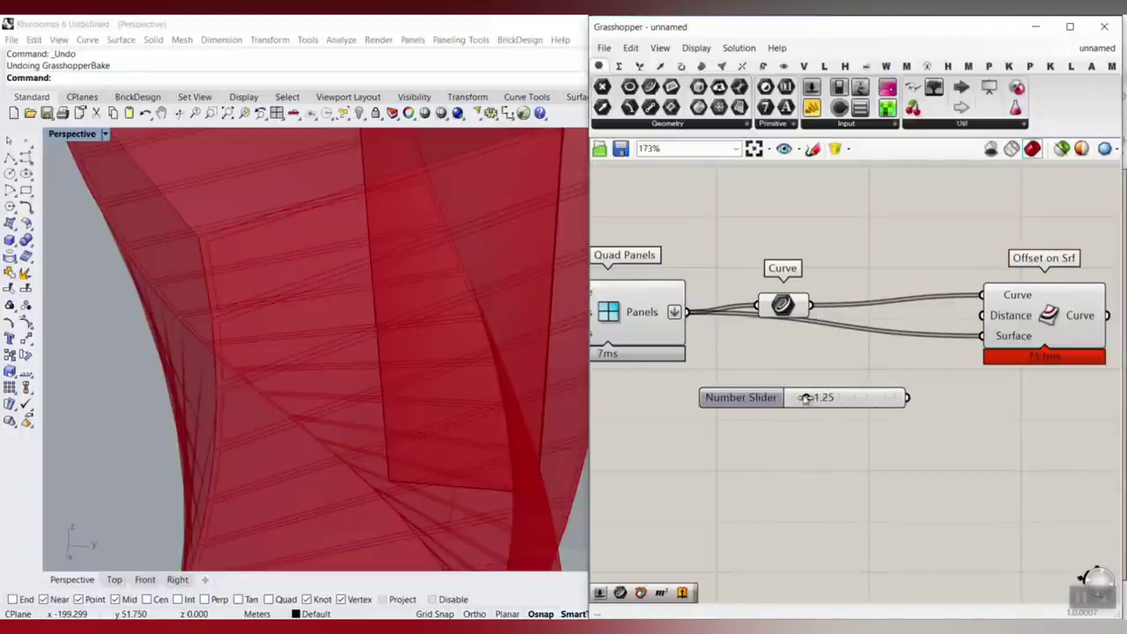
left_click_drag(909, 398, 982, 317)
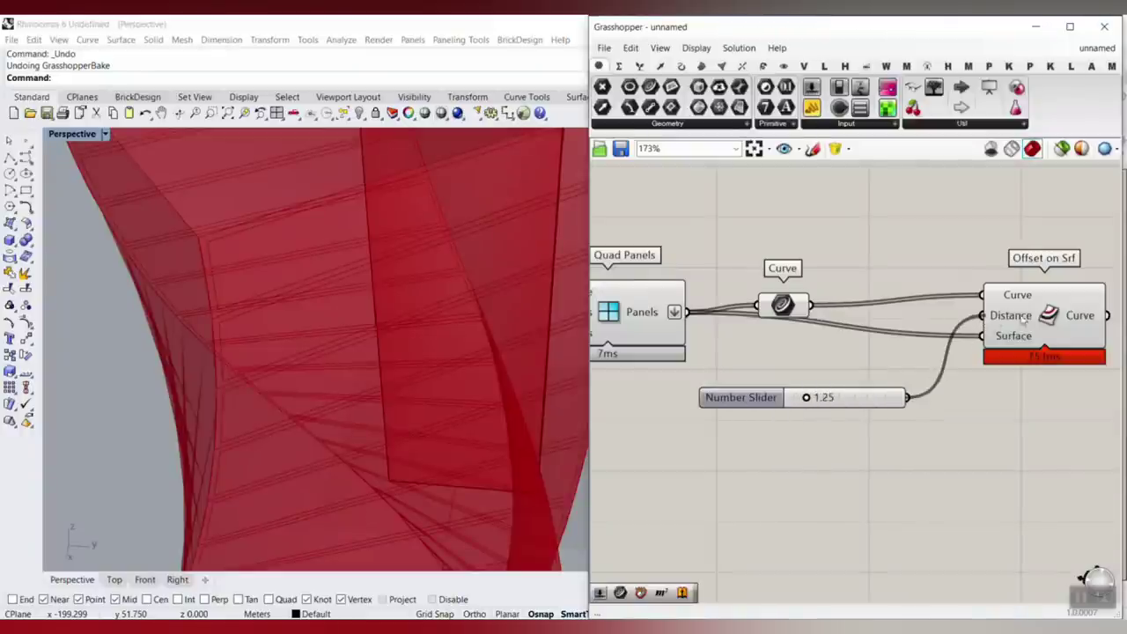
left_click(1025, 321)
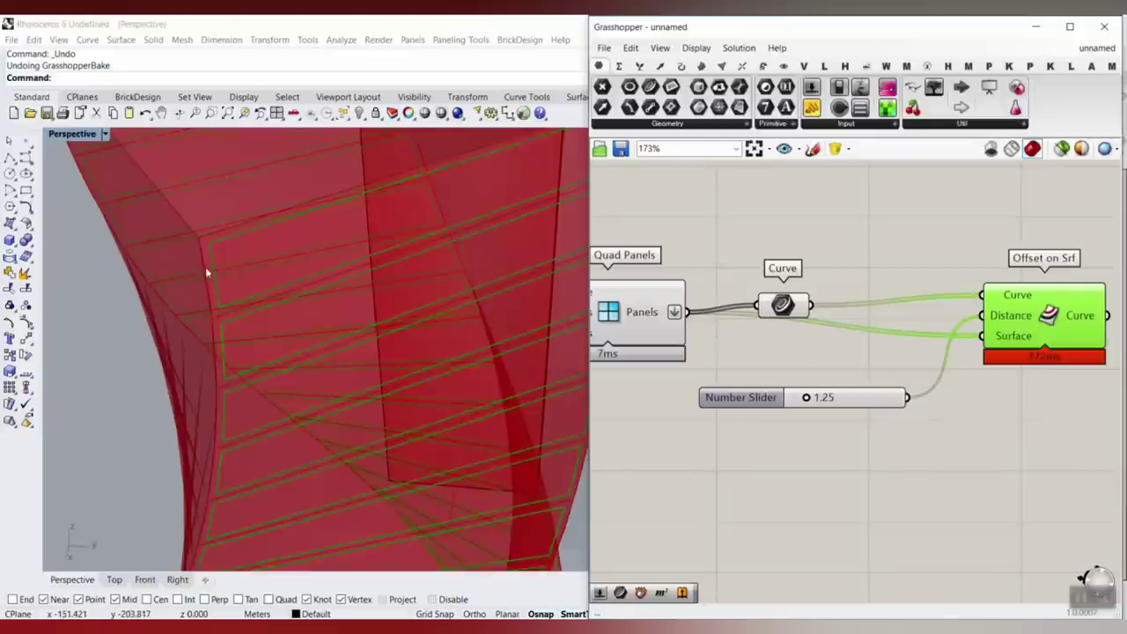
Open the expression editor for the Distance input of Offset on Srf
right_click(1004, 313)
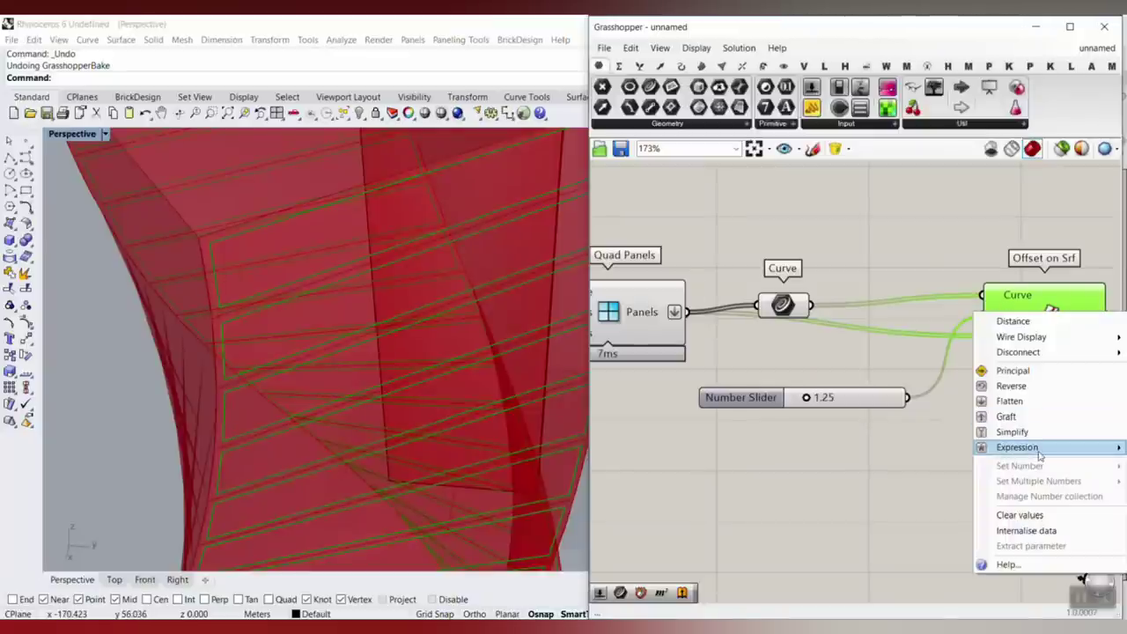
mouse_move(1041, 456)
left_click(907, 465)
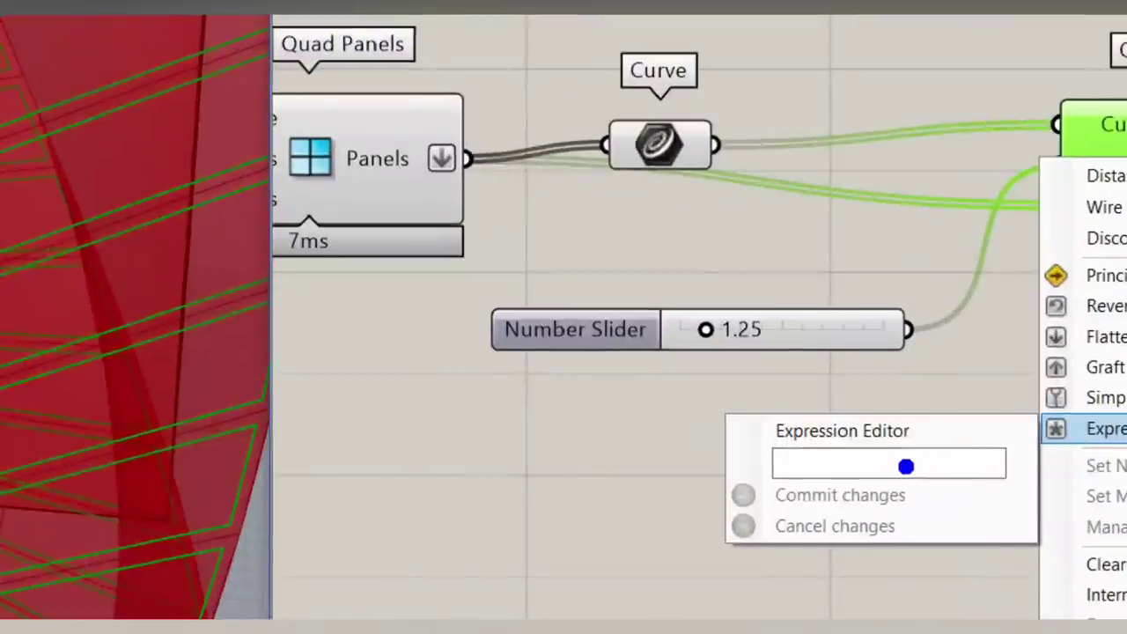
type("-x")
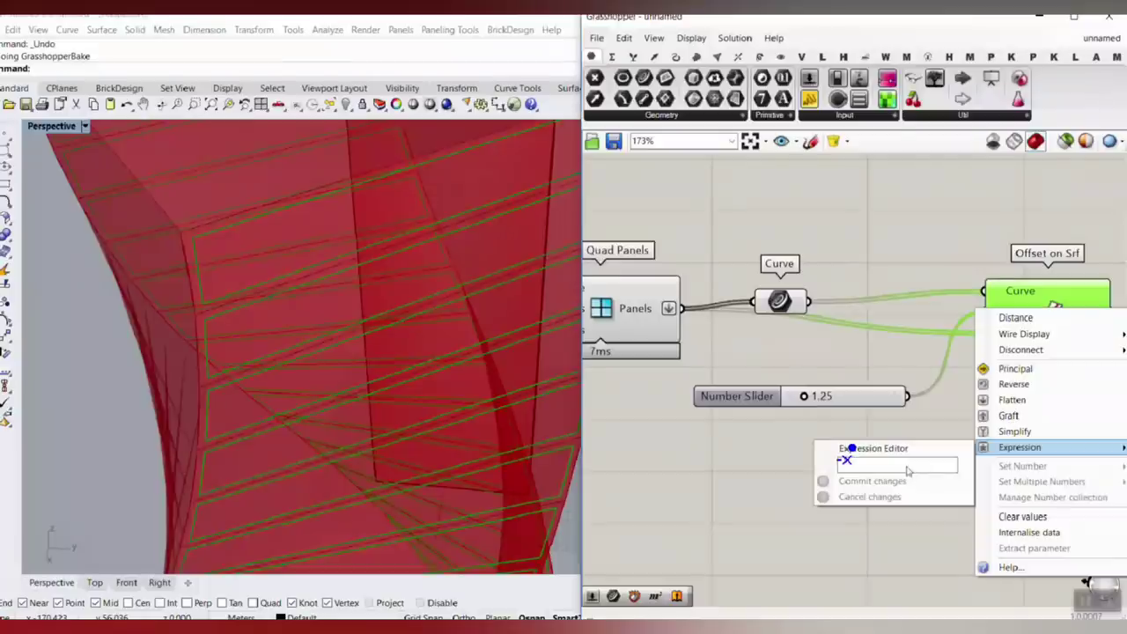
key("Return")
right_click_drag(892, 345, 854, 339)
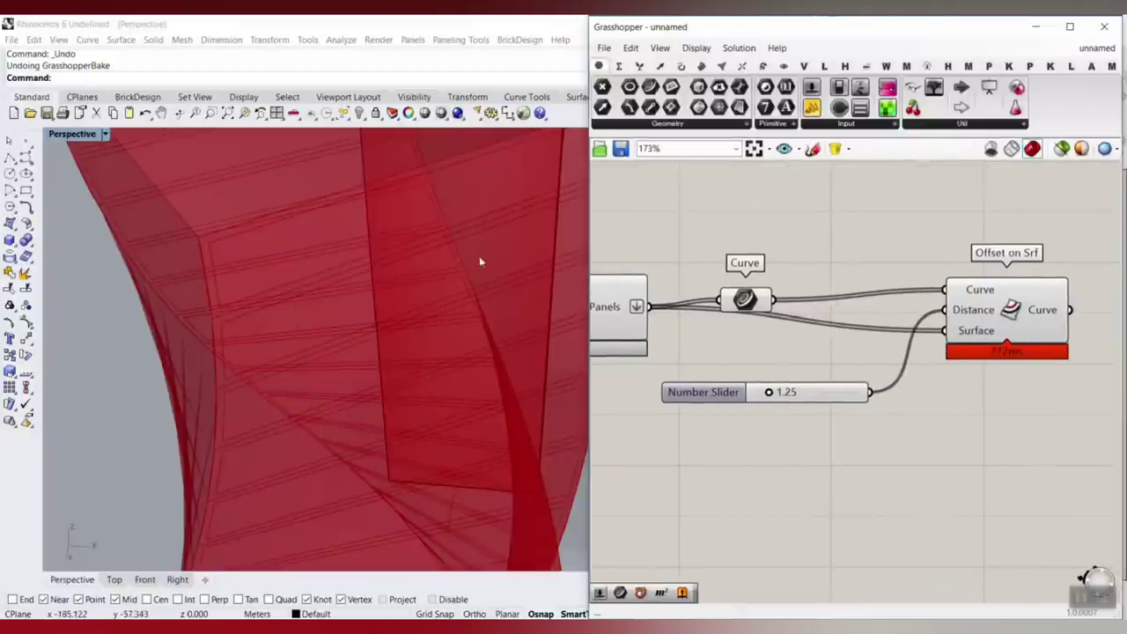
Add a Surface Split component beyond Offset on Srf
scroll(951, 344, "down", 2)
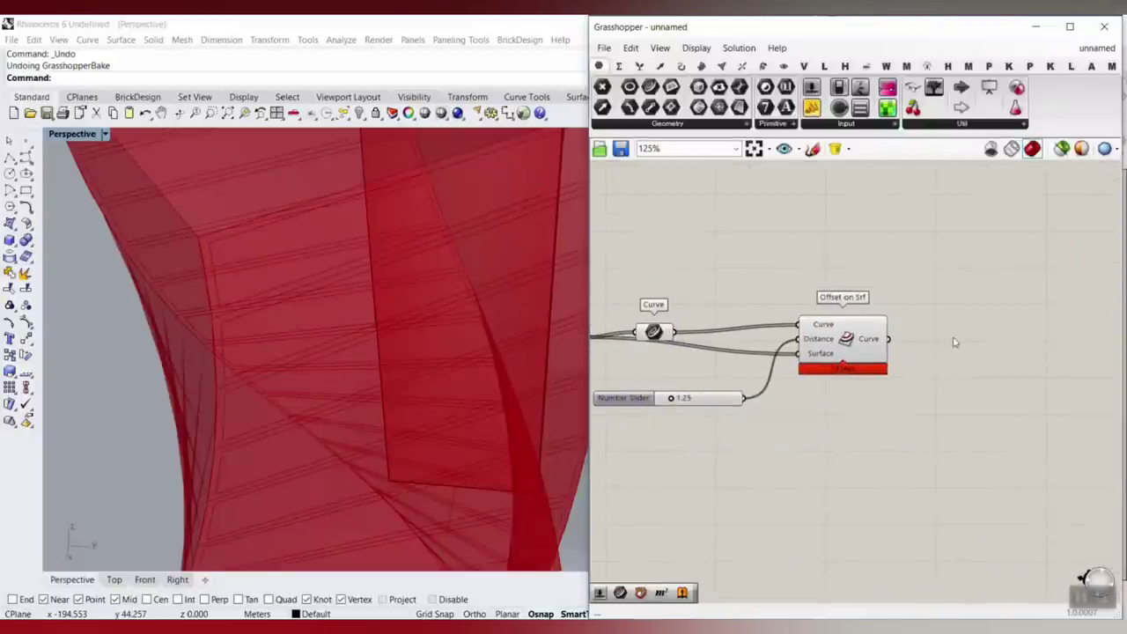
left_click(742, 66)
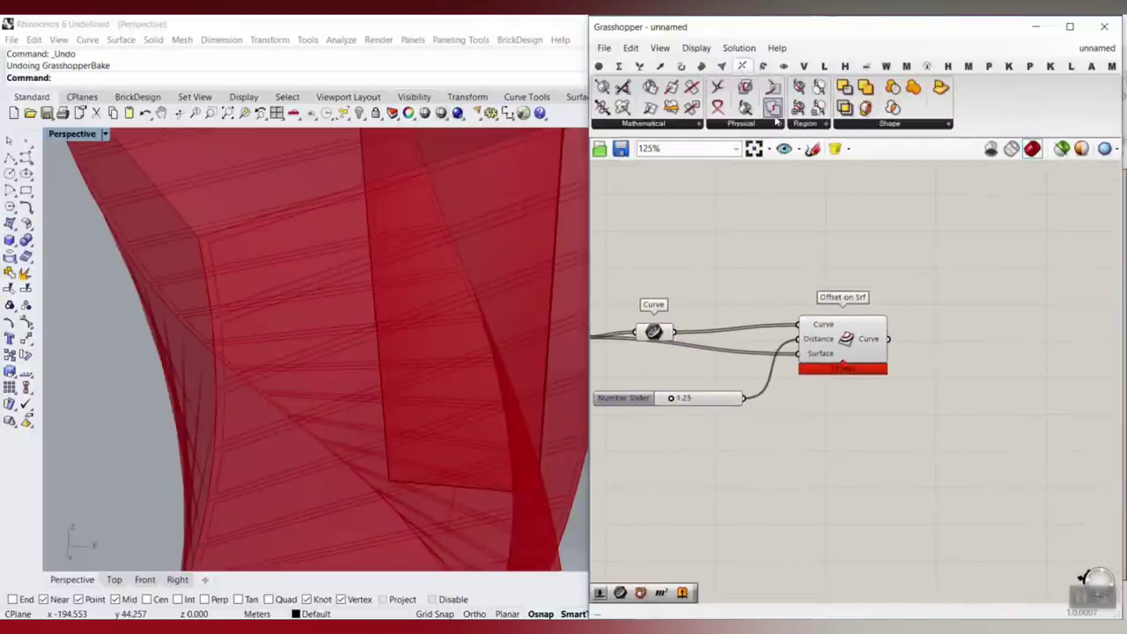
left_click(744, 123)
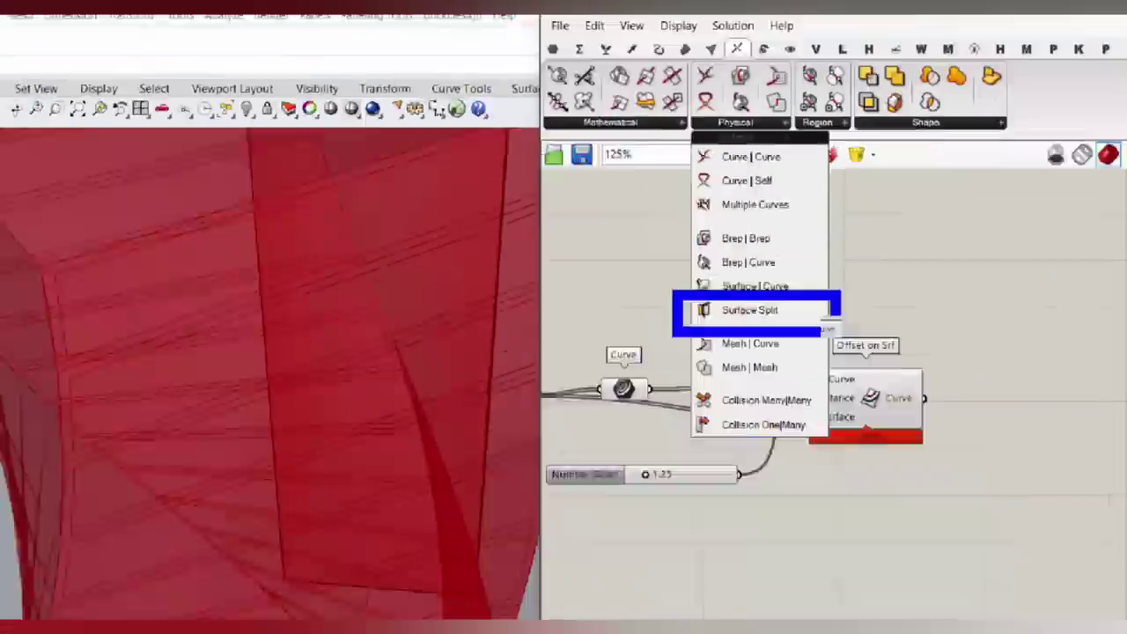
left_click(1007, 232)
right_click_drag(1011, 326, 924, 349)
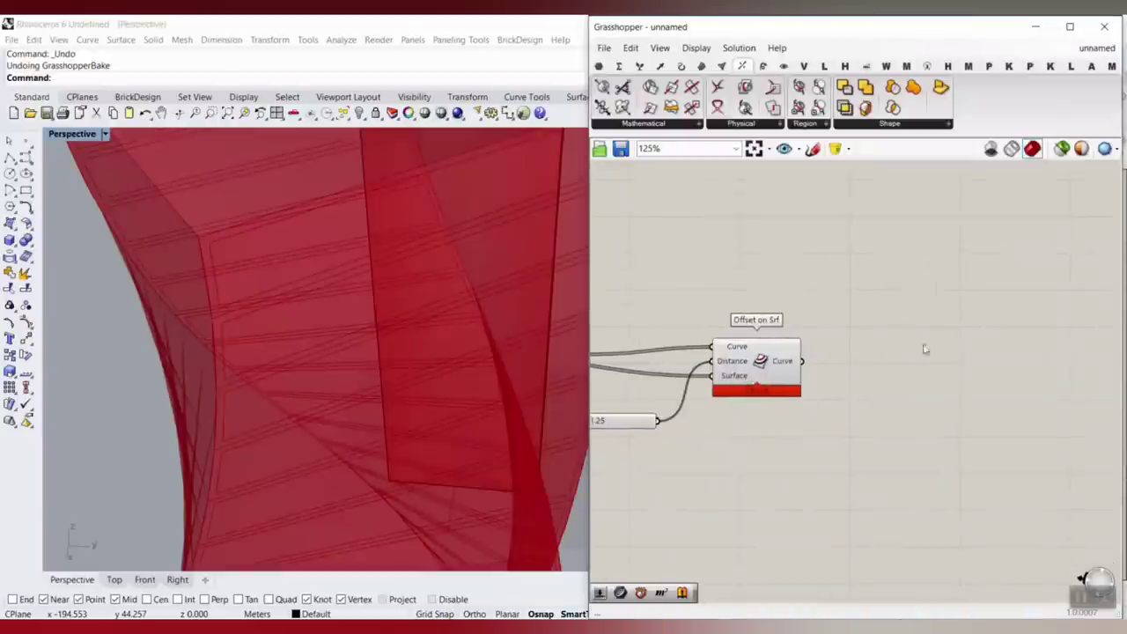
double_click(914, 358)
type("surf")
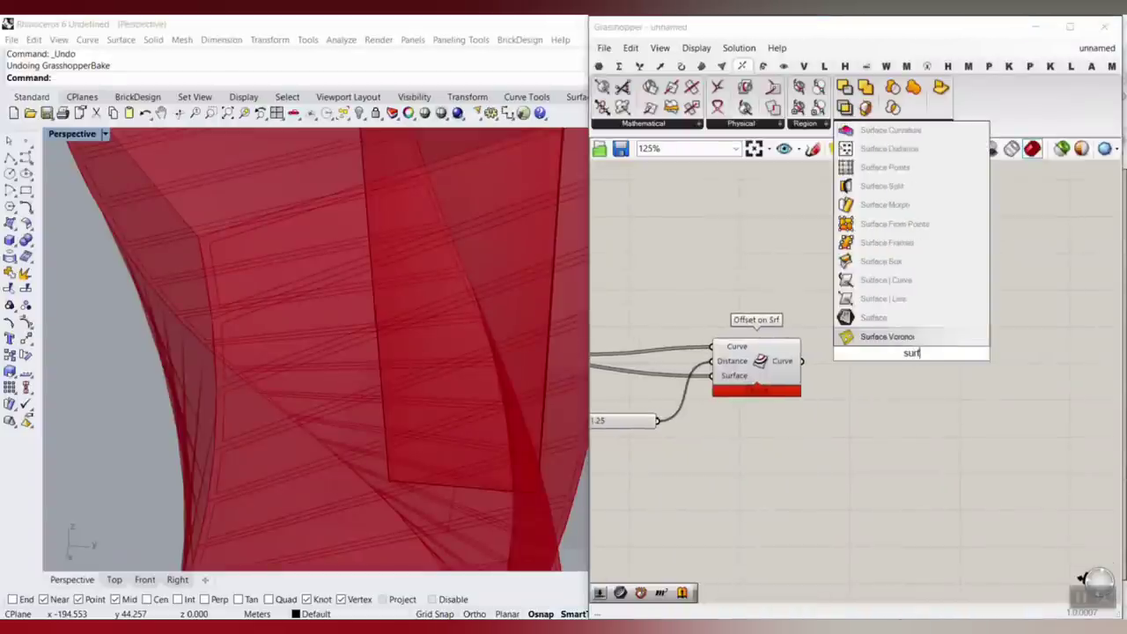
type("ace spl")
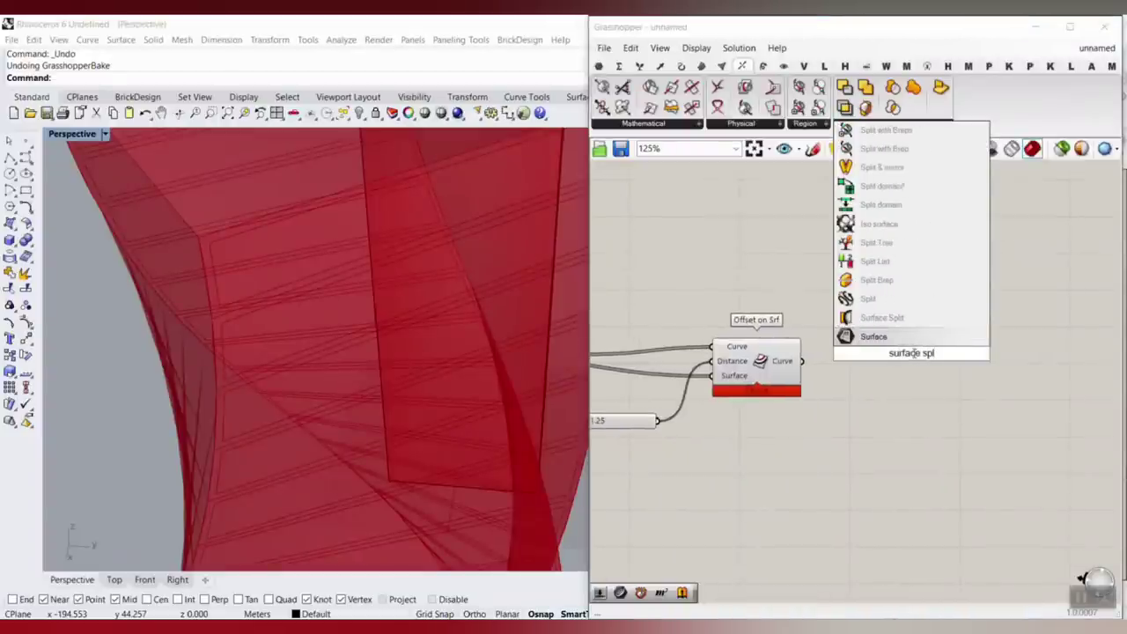
left_click(882, 317)
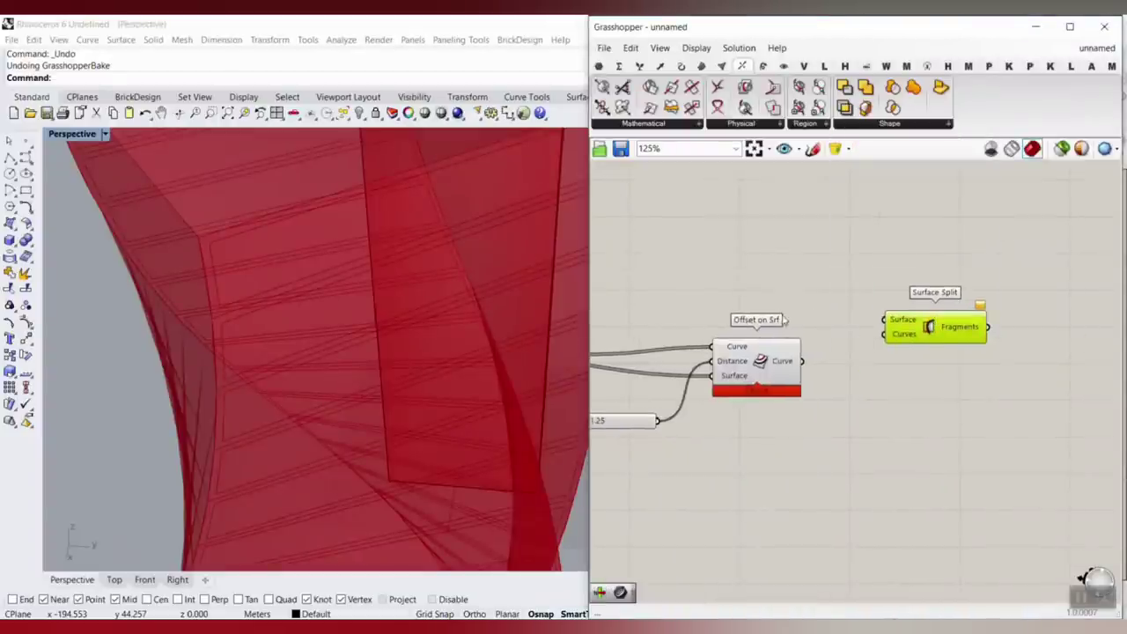
Connect the Panels output of Quad Panels to the Surface input of Surface Split and move that component slightly up
scroll(907, 331, "up", 3)
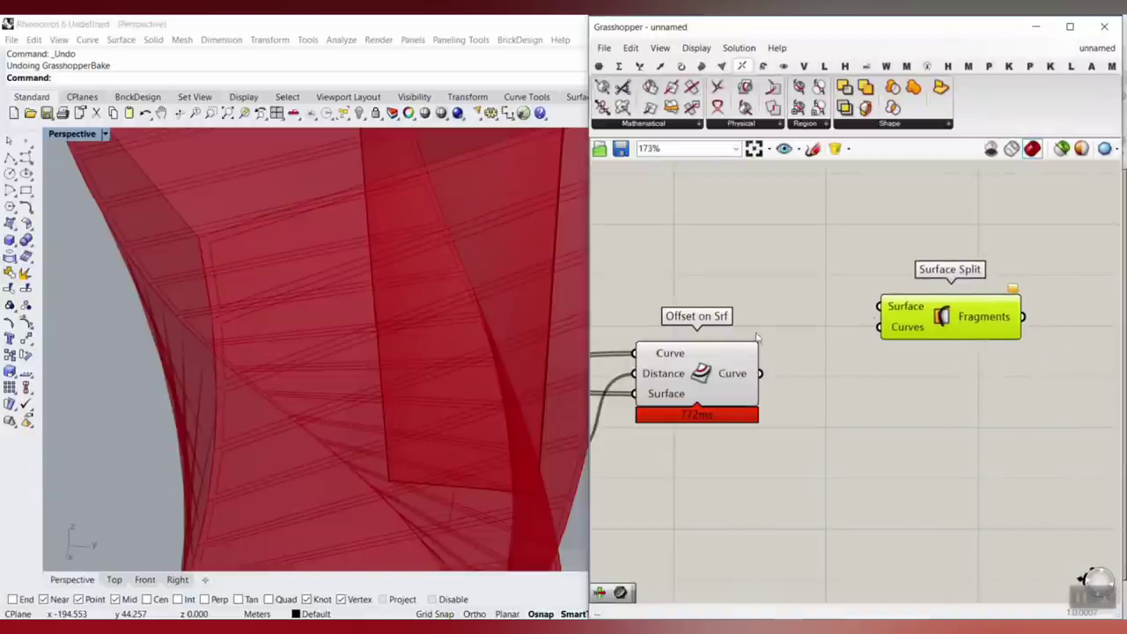
right_click_drag(757, 338, 969, 287)
scroll(969, 287, "down", 3)
scroll(783, 321, "up", 2)
right_click_drag(723, 307, 675, 421)
left_click(711, 323)
scroll(673, 401, "down", 4)
left_click_drag(674, 401, 938, 376)
scroll(896, 371, "up", 4)
left_click_drag(972, 380, 959, 350)
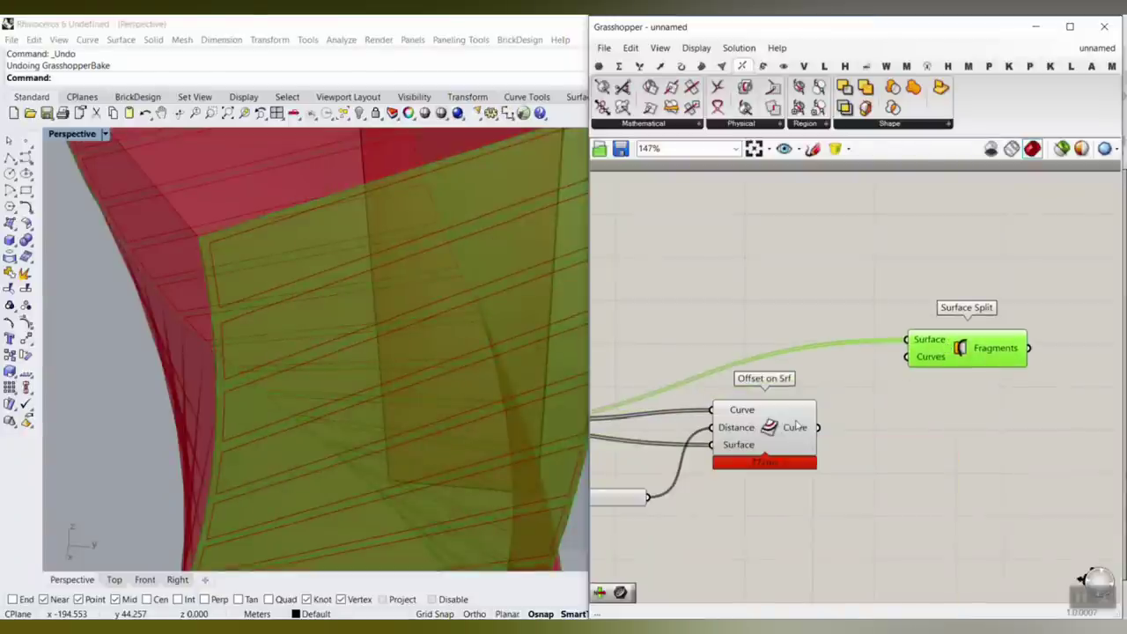
Add a Curve parameter below Surface Split and connect the Curve output of Offset on Srf to it
mouse_move(796, 424)
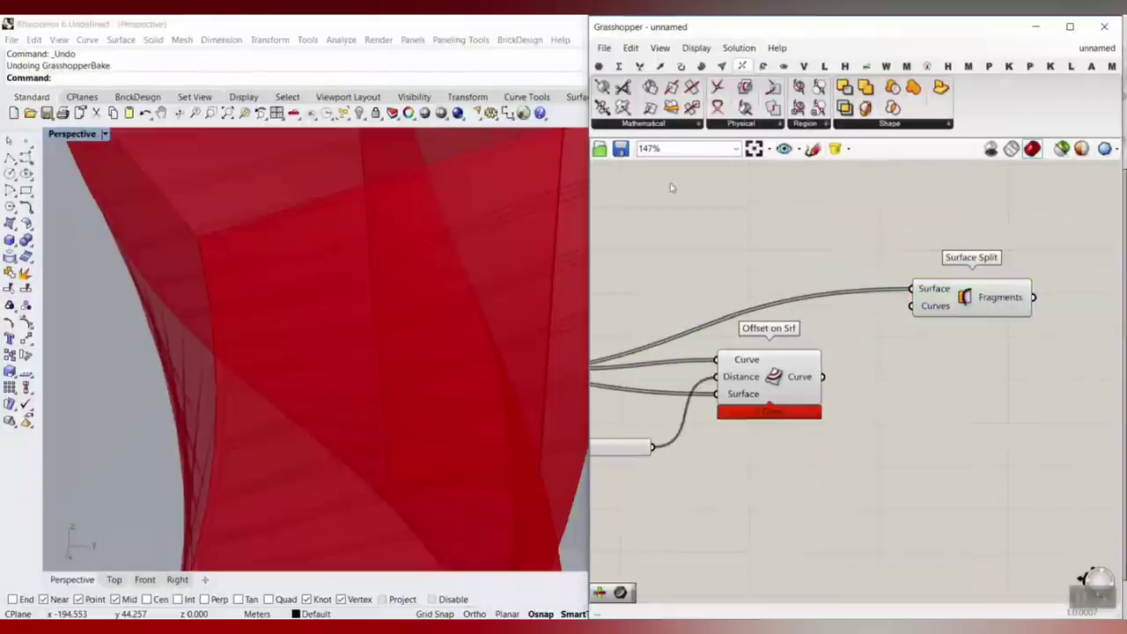
left_click(603, 68)
left_click(650, 88)
left_click(898, 380)
left_click_drag(825, 378, 968, 369)
scroll(888, 378, "up", 3)
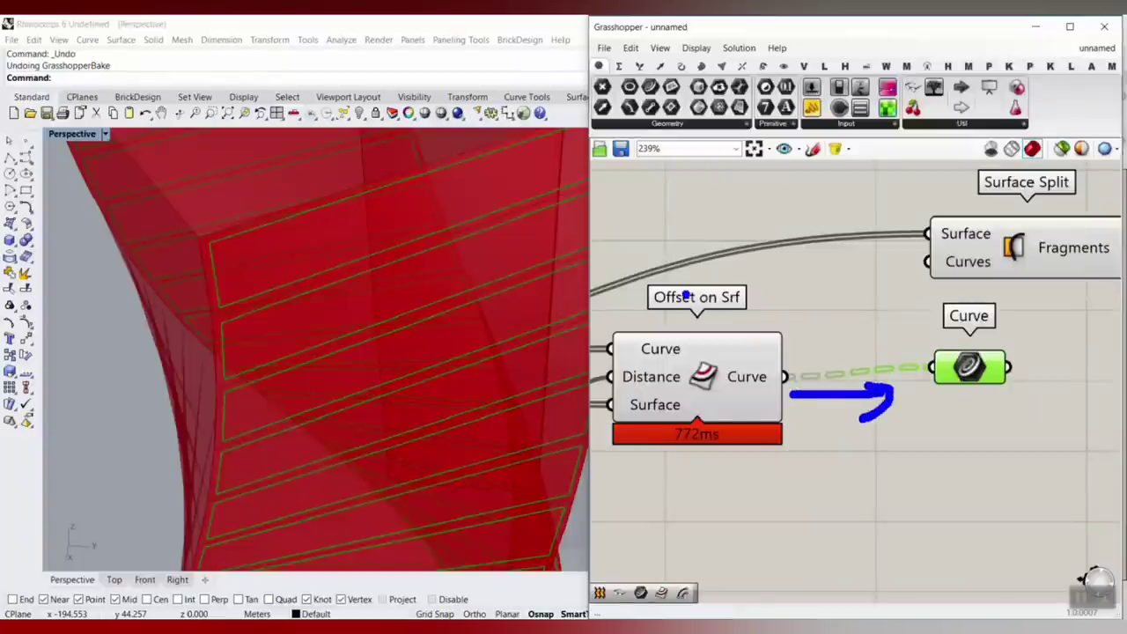
left_click_drag(687, 298, 835, 252)
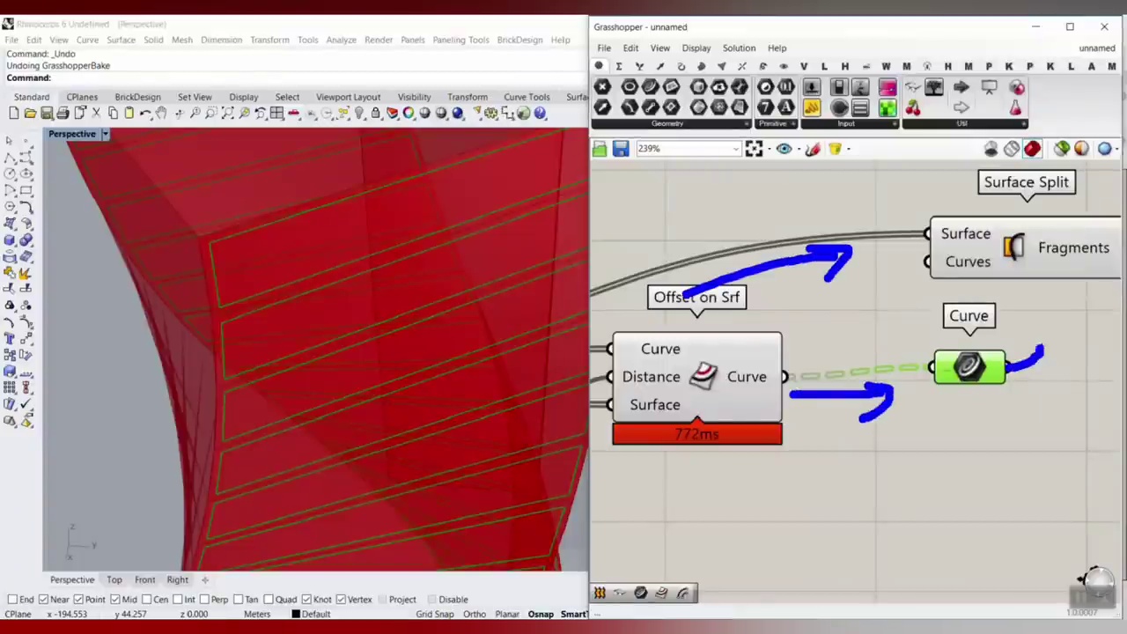
left_click_drag(1042, 348, 944, 275)
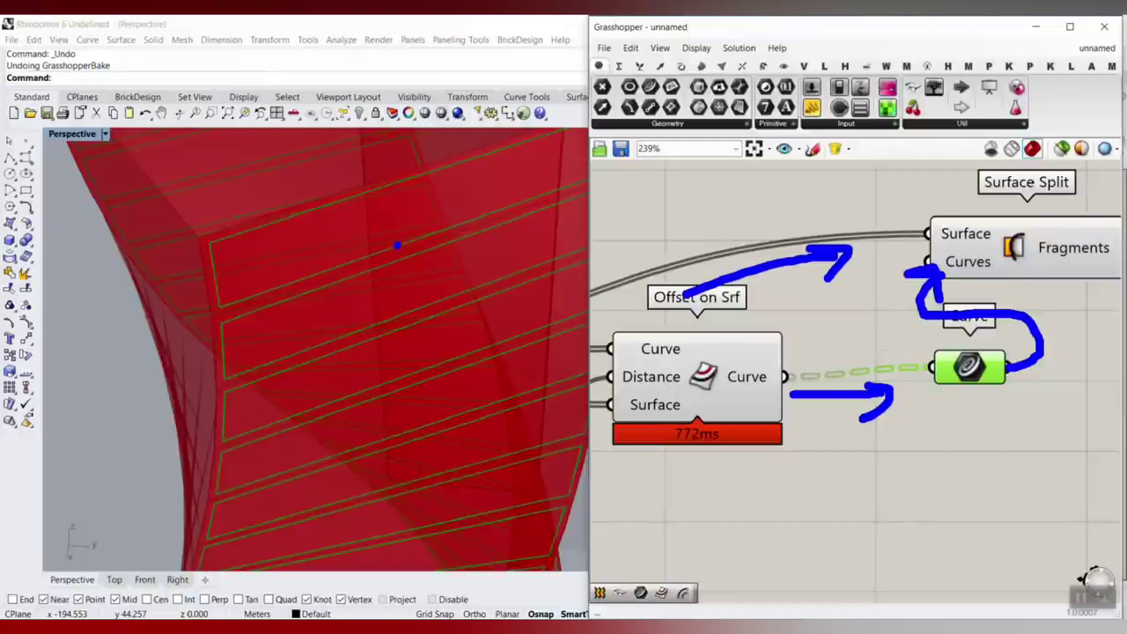
left_click_drag(441, 318, 510, 291)
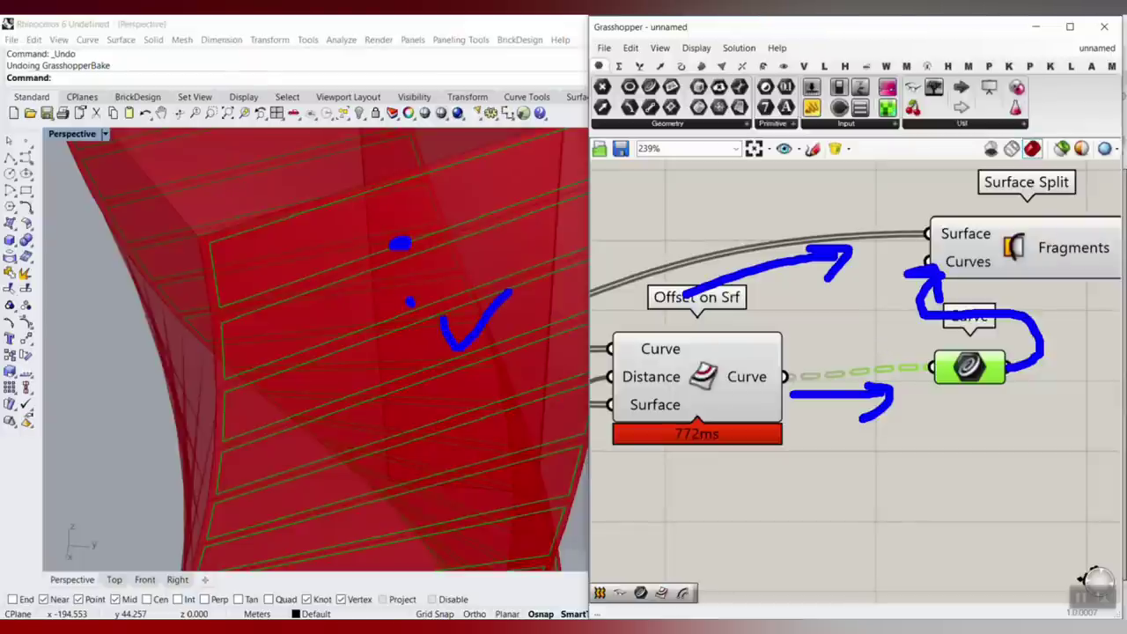
key("Escape")
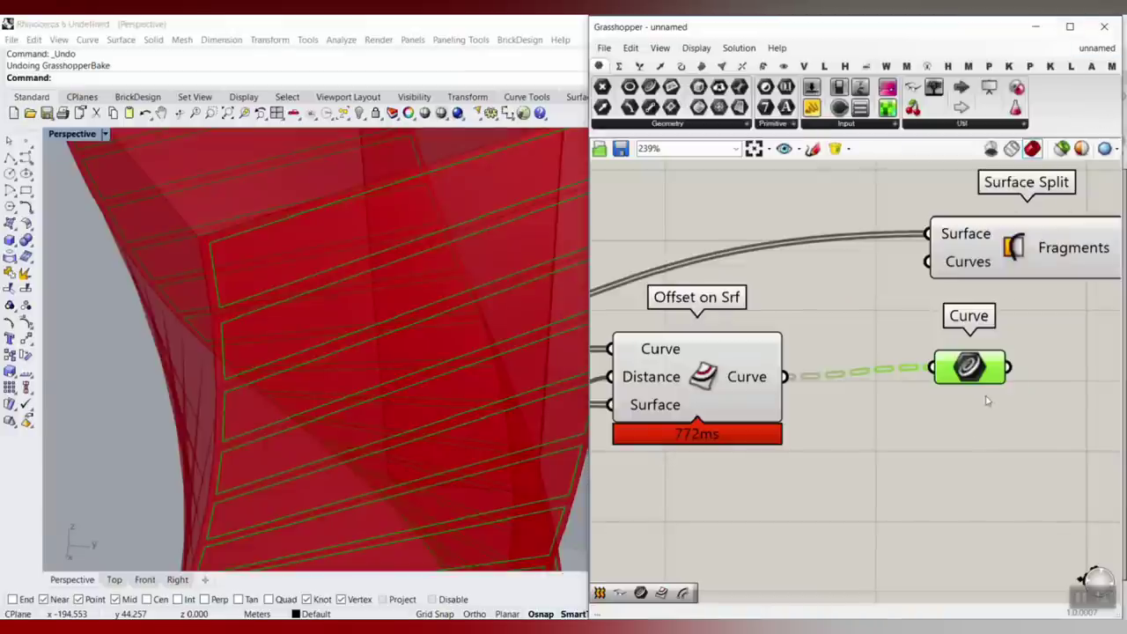
right_click_drag(944, 425, 922, 443)
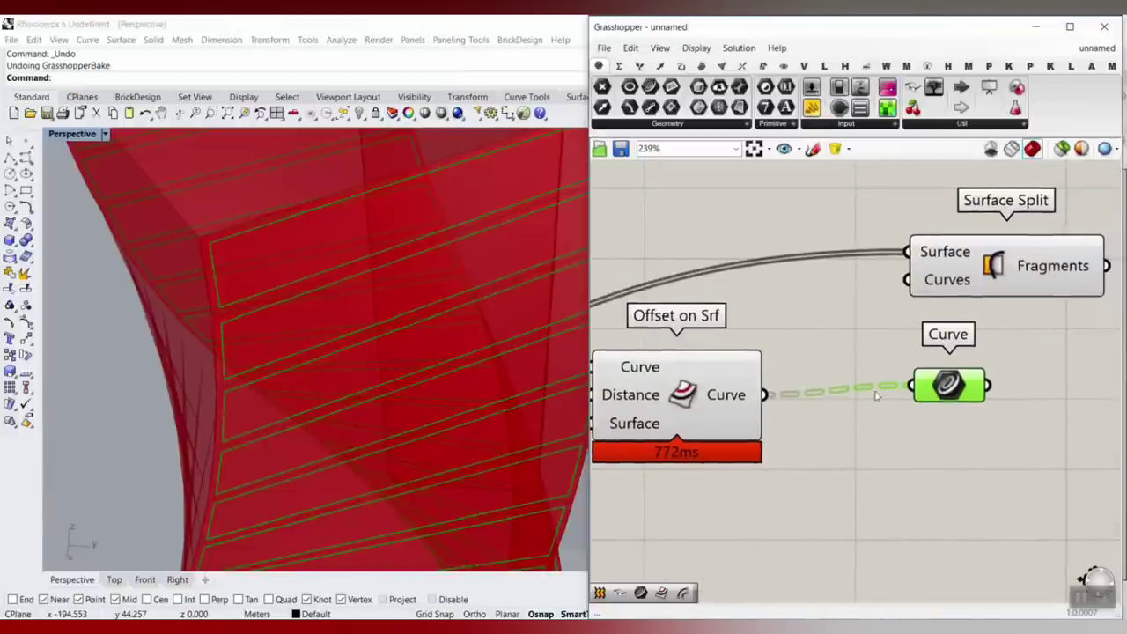
right_click_drag(817, 286, 897, 315)
right_click_drag(1041, 276, 975, 281)
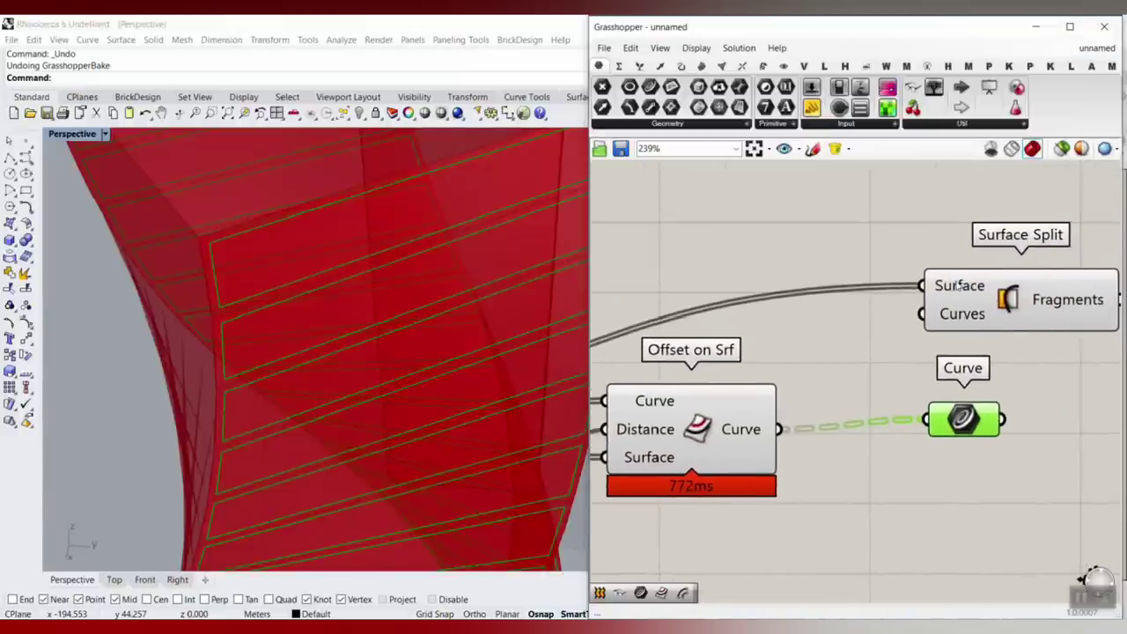
Try grafting the Surface input of Surface Split, then remove the graft
right_click(956, 282)
left_click(988, 402)
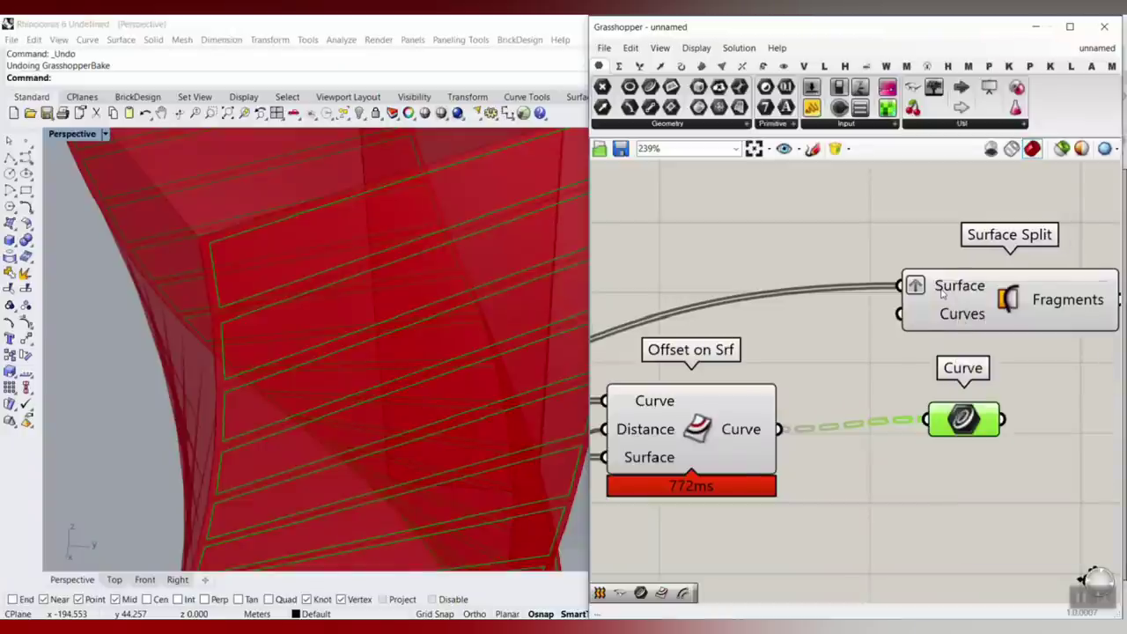
mouse_move(943, 291)
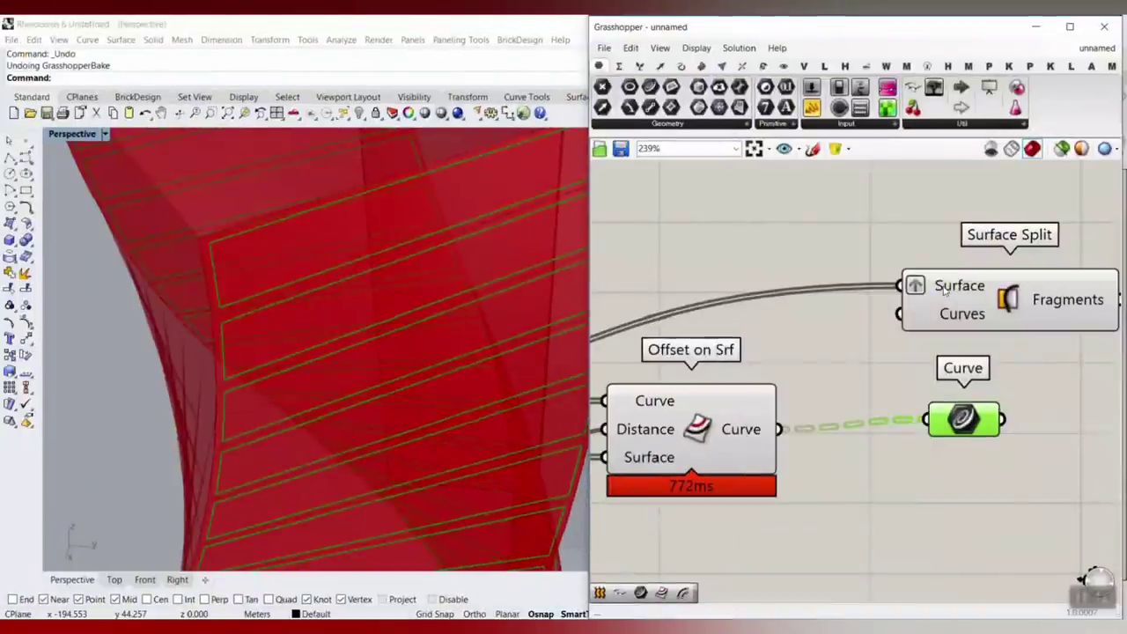
right_click(944, 290)
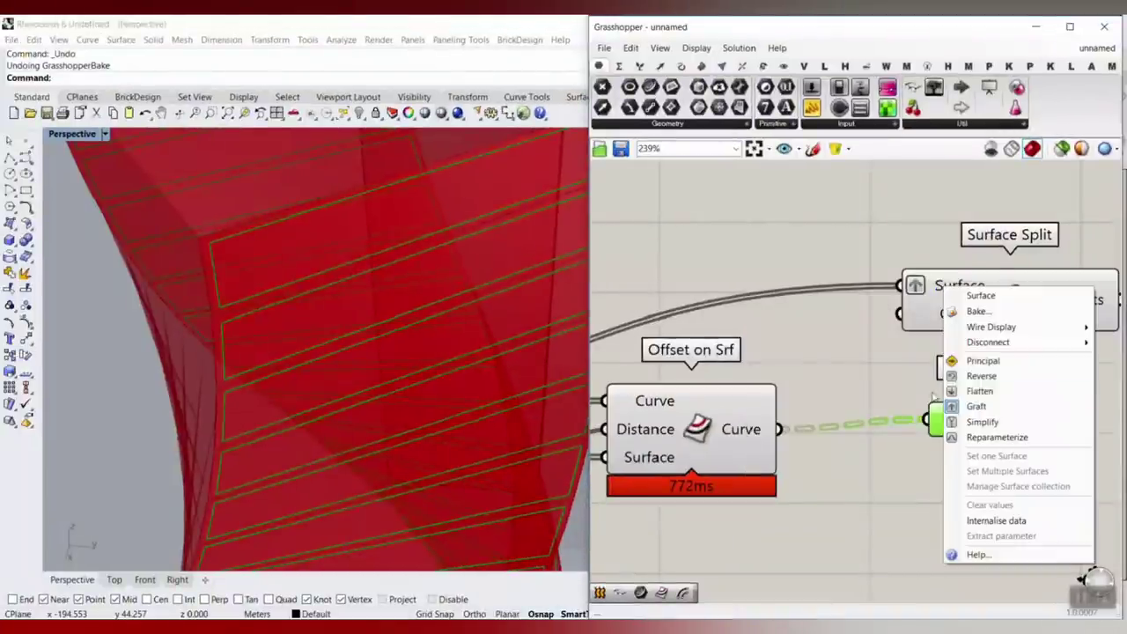
left_click(988, 405)
Try a relay on the wire into Surface Split and flattening or grafting its Surface input
right_click_drag(820, 311, 838, 325)
double_click(848, 296)
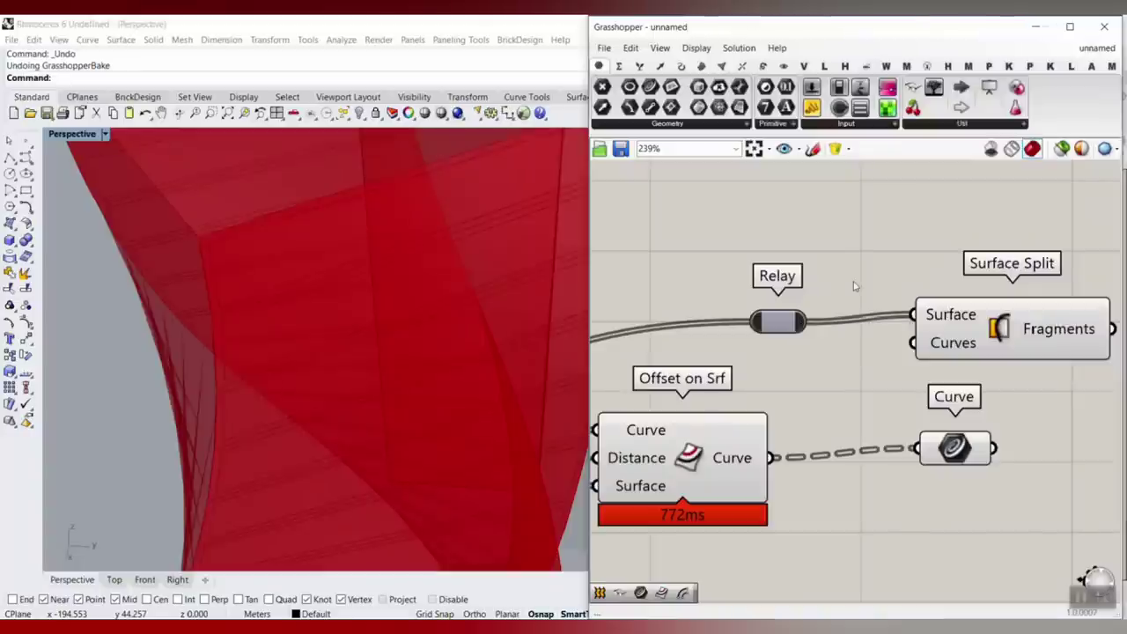
right_click(784, 318)
left_click(937, 301)
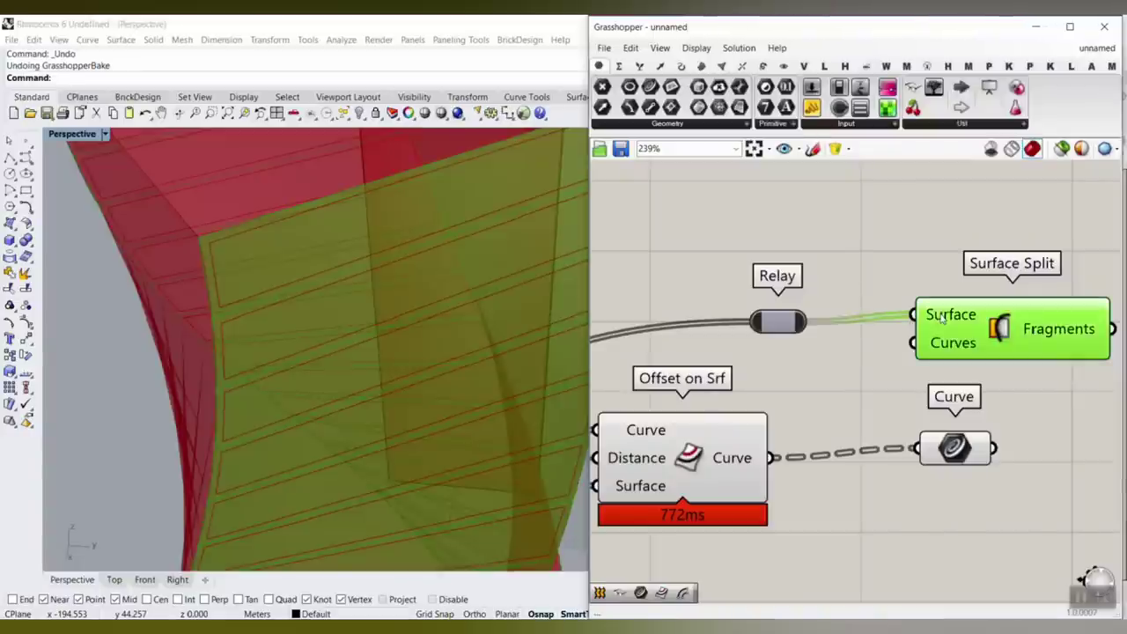
right_click(936, 314)
left_click(980, 417)
right_click_drag(782, 320, 977, 291)
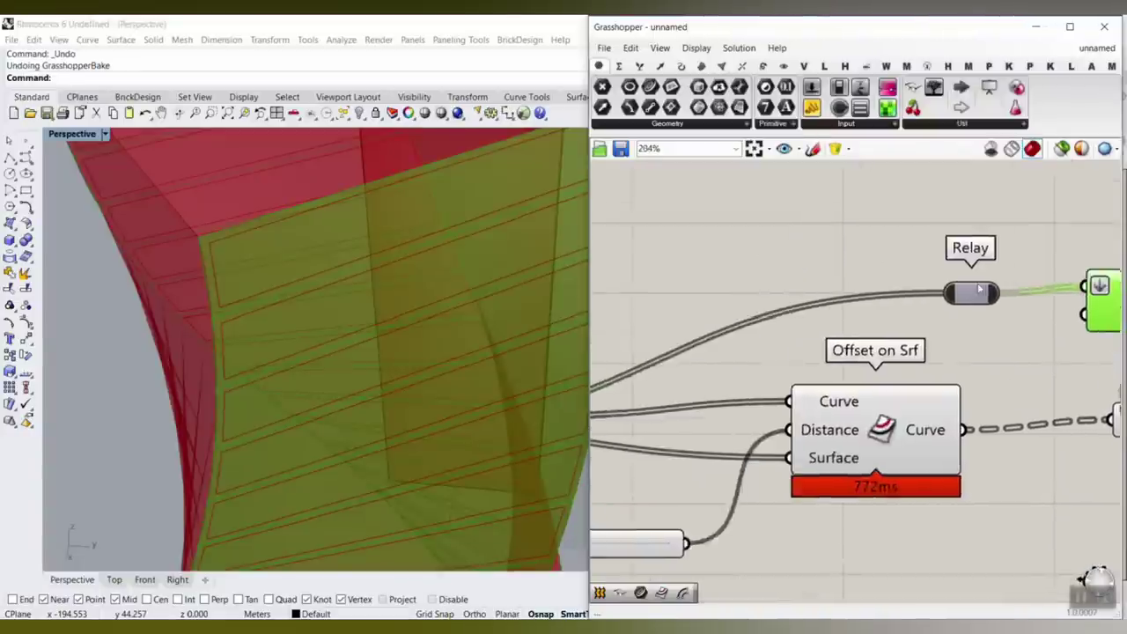
scroll(973, 291, "down", 3)
scroll(1058, 293, "up", 2)
right_click(1069, 280)
right_click_drag(847, 318, 922, 333)
scroll(1025, 305, "down", 2)
scroll(921, 339, "up", 2)
scroll(922, 333, "up", 1)
right_click(978, 315)
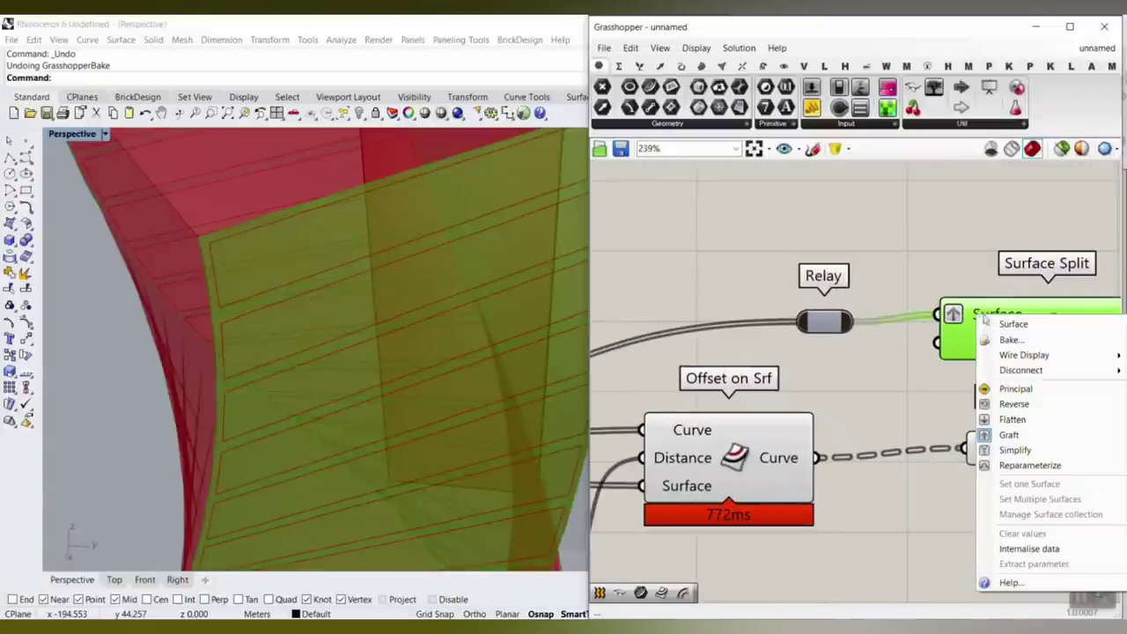
left_click(1011, 435)
right_click_drag(820, 246, 845, 312)
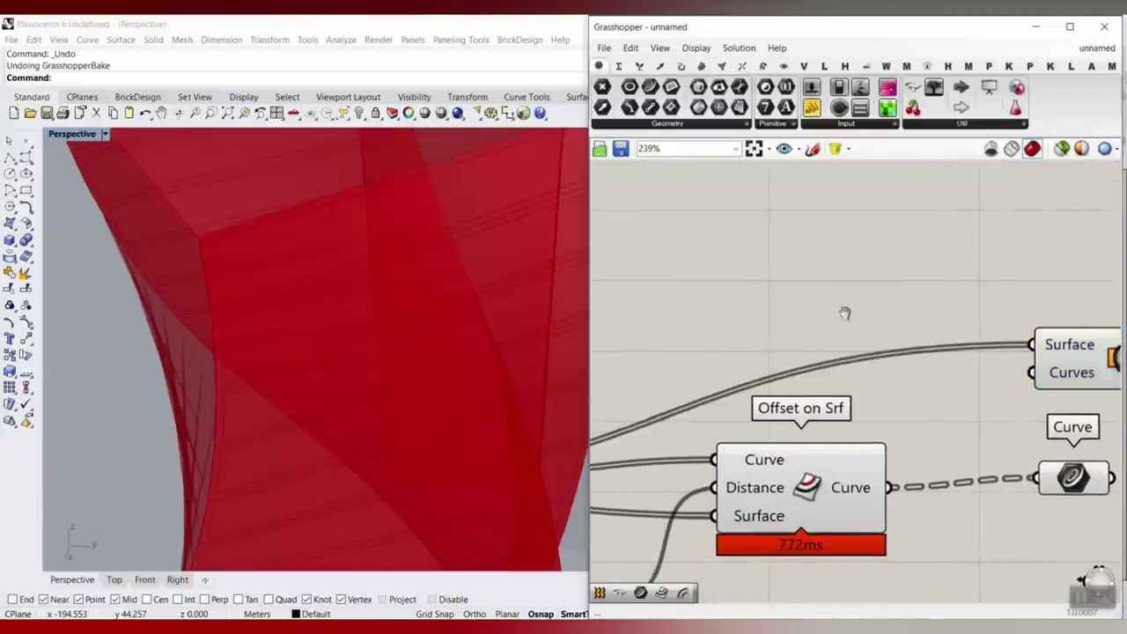
scroll(844, 313, "down", 3)
left_click_drag(650, 86, 660, 334)
scroll(695, 369, "up", 2)
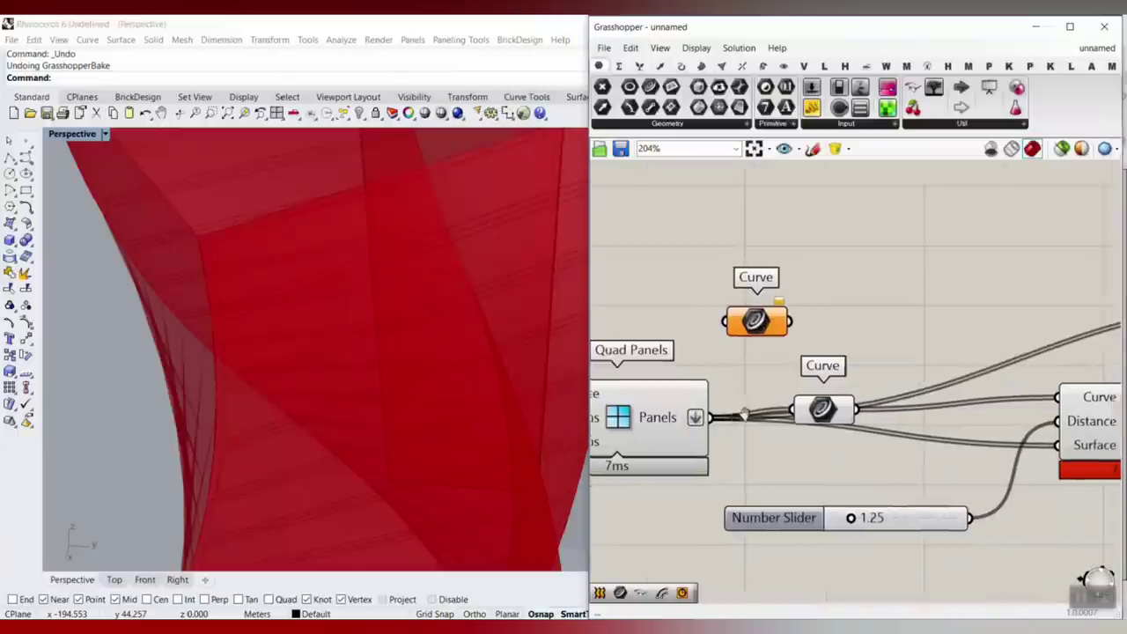
left_click(839, 410)
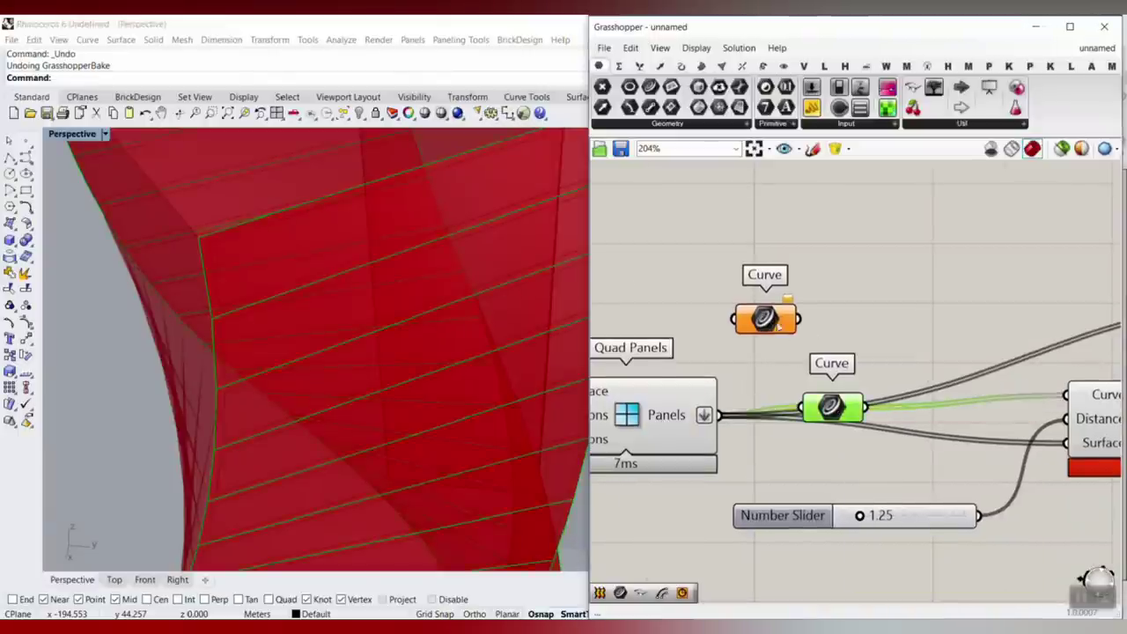
left_click_drag(778, 326, 1014, 268)
left_click_drag(867, 407, 973, 263)
right_click_drag(1020, 272, 787, 419)
left_click_drag(772, 411, 923, 399)
right_click_drag(918, 396, 928, 337)
key("Delete")
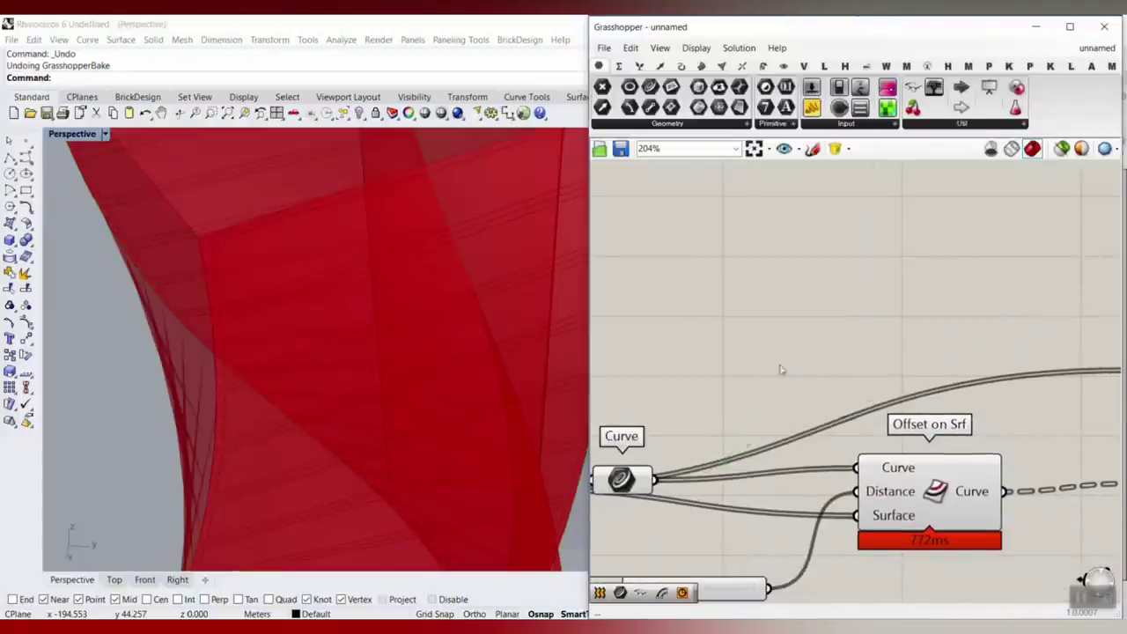
Add a Surface parameter above Offset on Srf and connect the Panels output of Quad Panels to it
right_click_drag(780, 370, 1018, 317)
scroll(785, 307, "up", 1)
left_click(808, 349)
left_click_drag(738, 455, 918, 365)
scroll(739, 388, "down", 6)
scroll(916, 368, "up", 3)
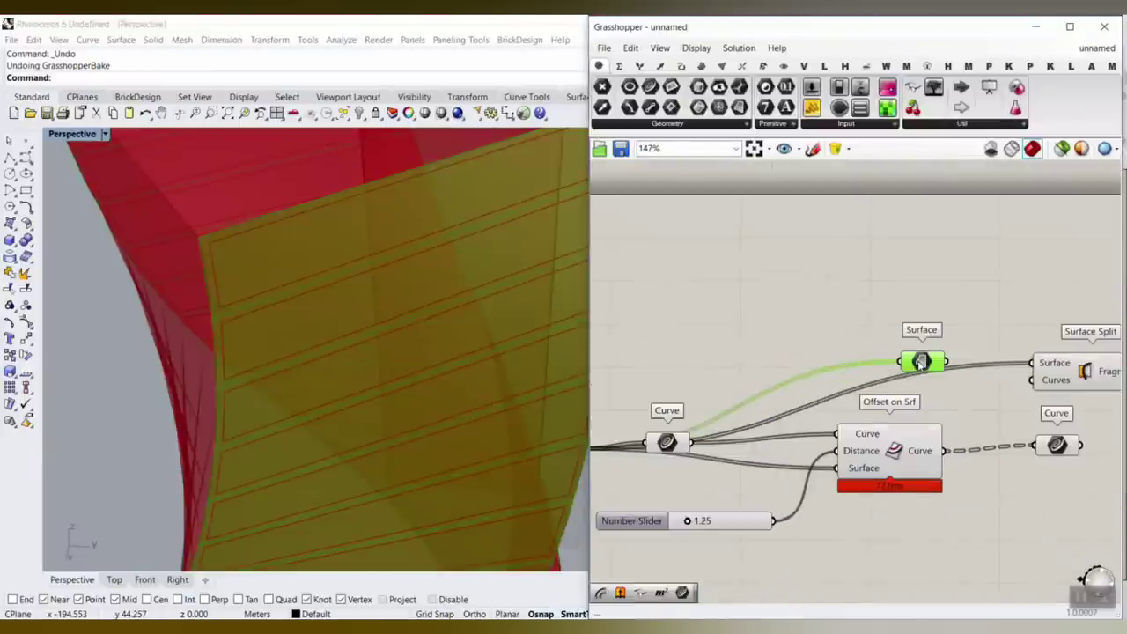
Graft the new Surface parameter and connect its output to the Surface input of Surface Split
right_click(916, 361)
left_click(957, 461)
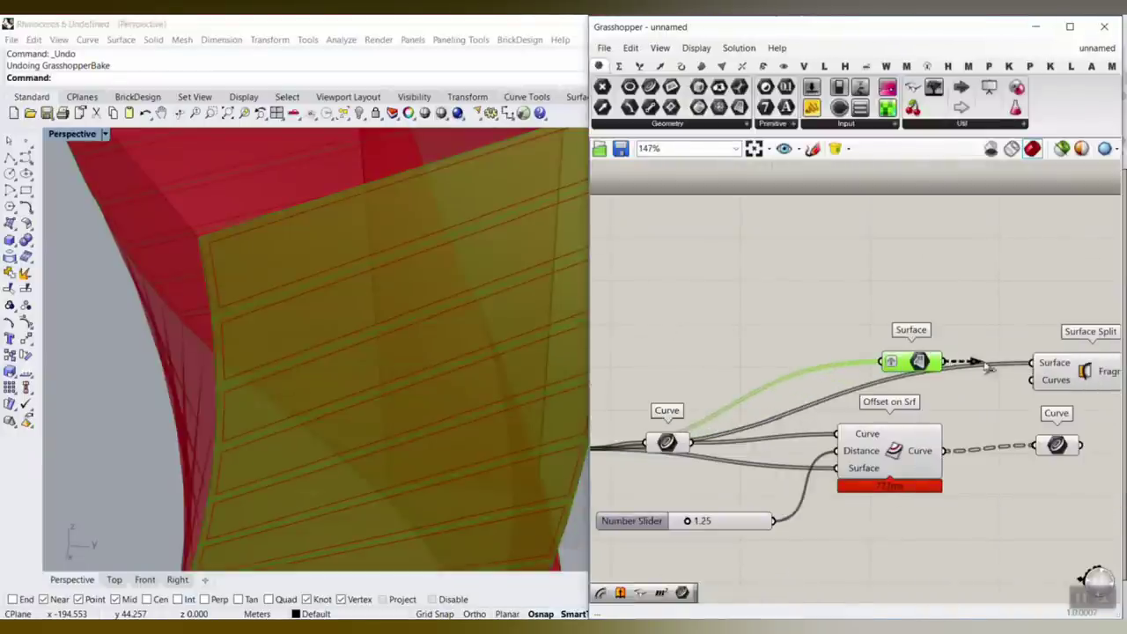
scroll(954, 355, "up", 2)
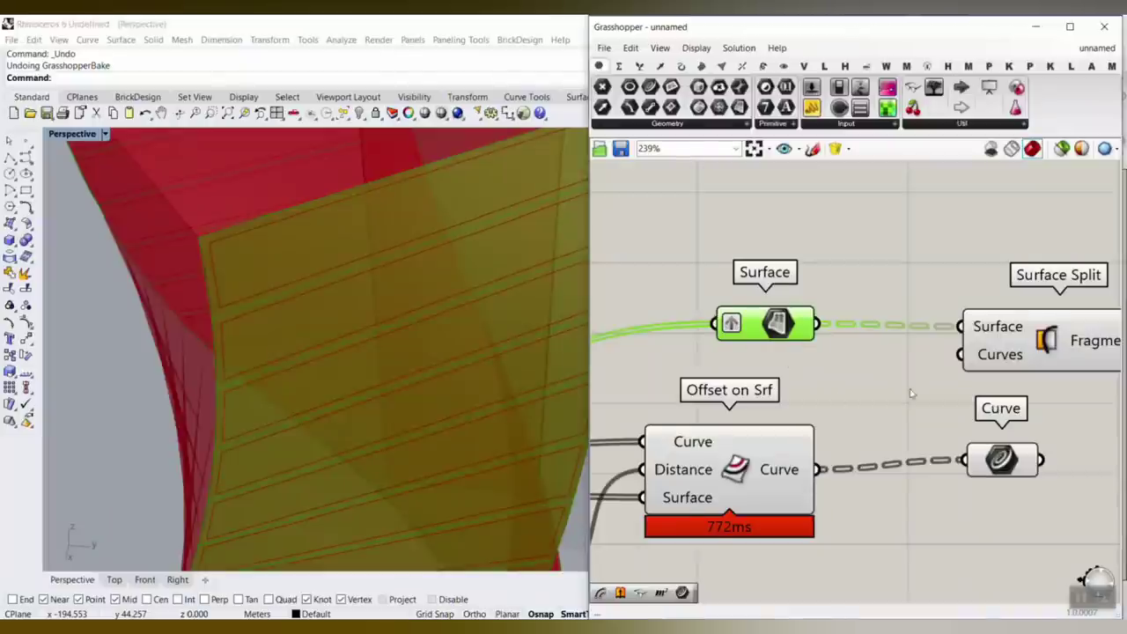
Connect the Curve parameter's output to the Curves input of Surface Split and check the split fragments on the tower
right_click_drag(912, 393, 779, 334)
left_click_drag(911, 279, 978, 279)
left_click_drag(904, 401, 894, 280)
left_click(958, 301)
right_click_drag(344, 343, 269, 339)
right_click_drag(958, 318, 748, 310)
mouse_move(869, 271)
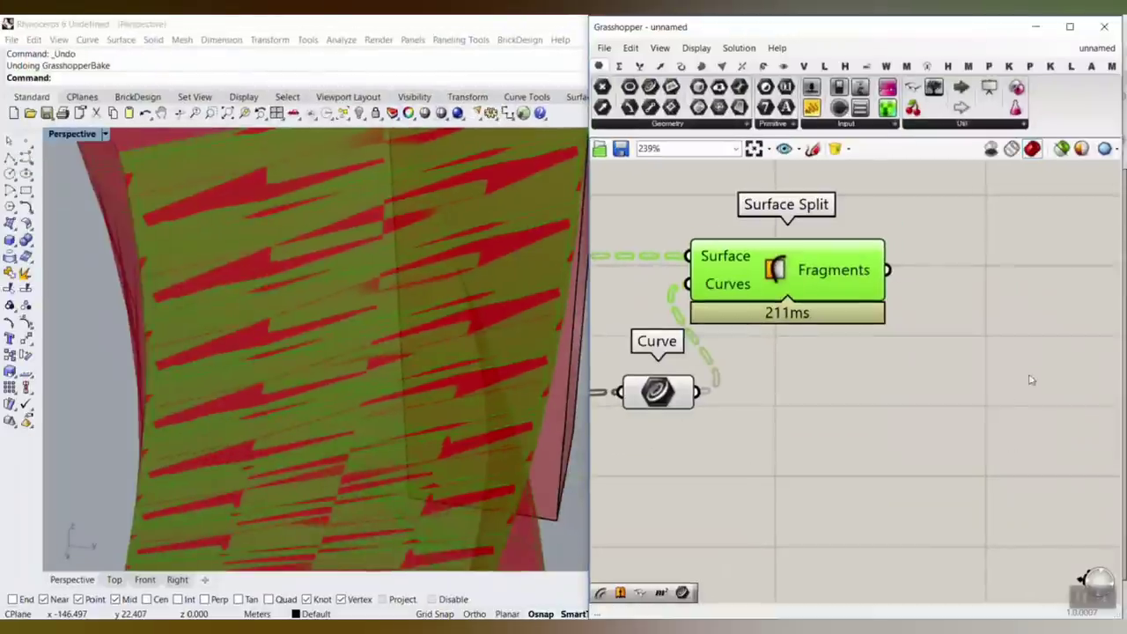
Turn off the preview of the panelling components from Quad Panels through Surface Split
scroll(1026, 379, "down", 3)
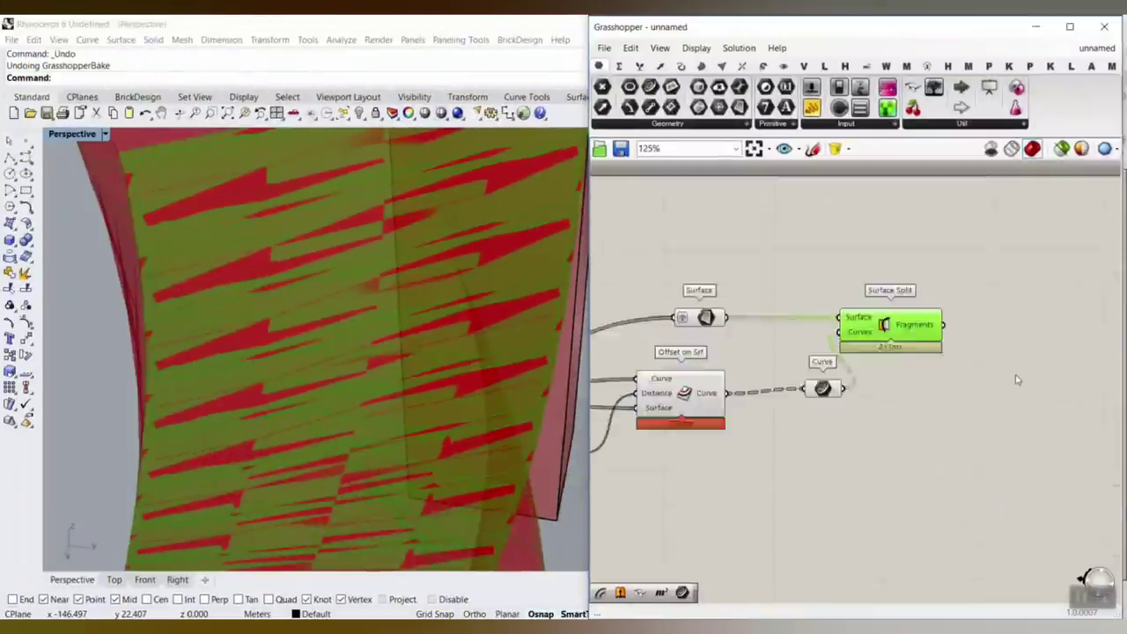
scroll(1017, 380, "down", 4)
left_click(974, 403)
left_click_drag(1014, 420, 692, 318)
middle_click(824, 269)
left_click(855, 290)
left_click(854, 295)
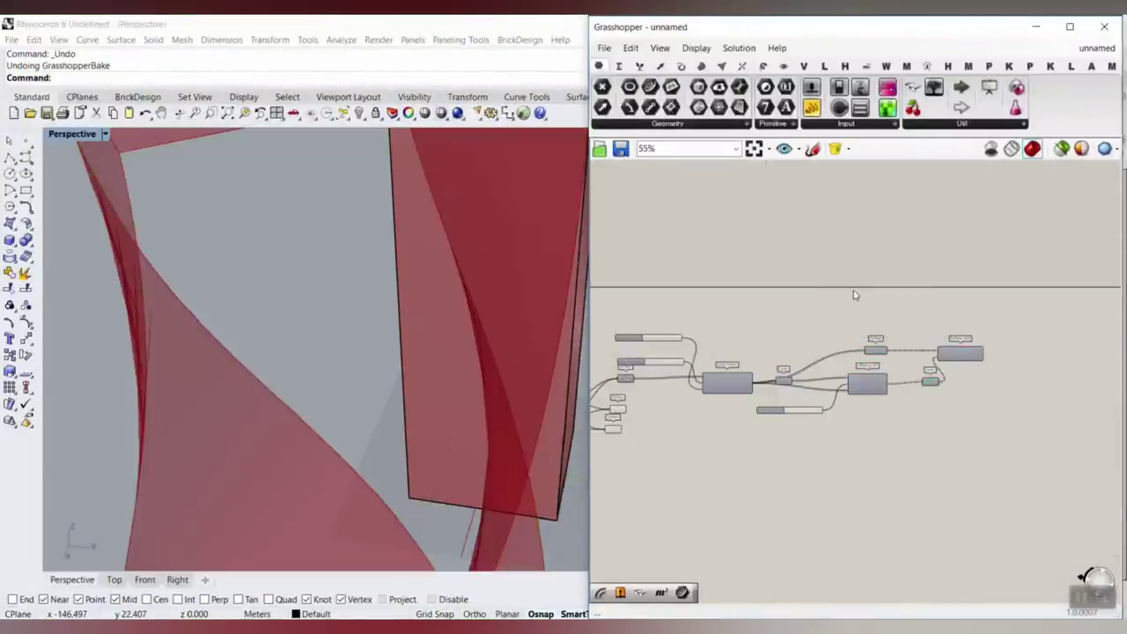
Add a List Item component after Surface Split and connect the Fragments output to its List input
scroll(728, 388, "up", 5)
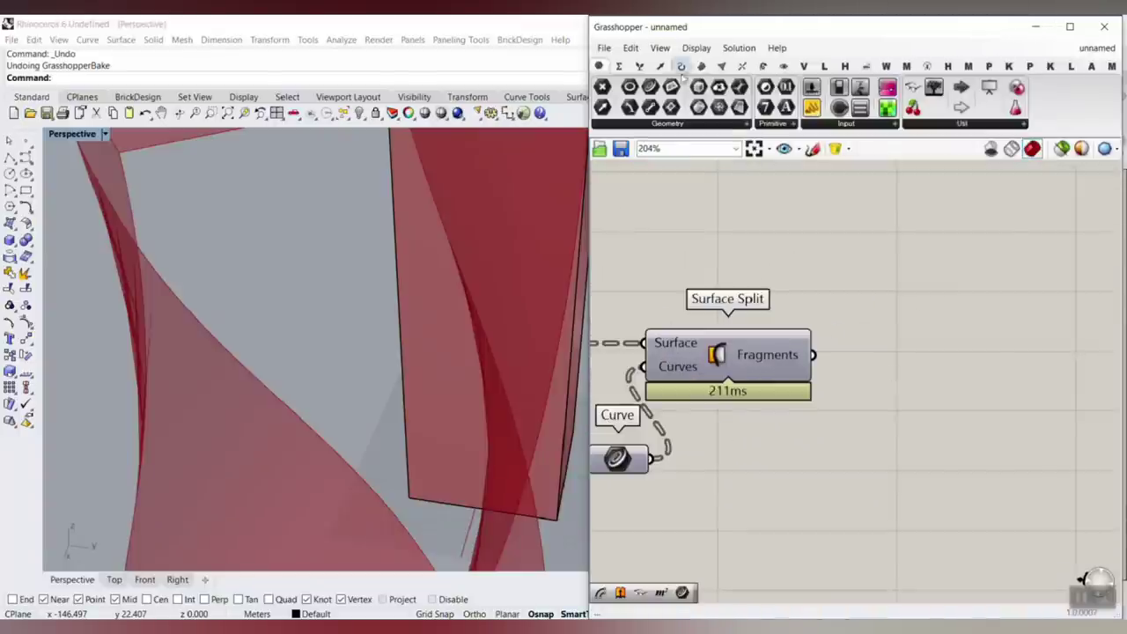
double_click(895, 395)
type("item")
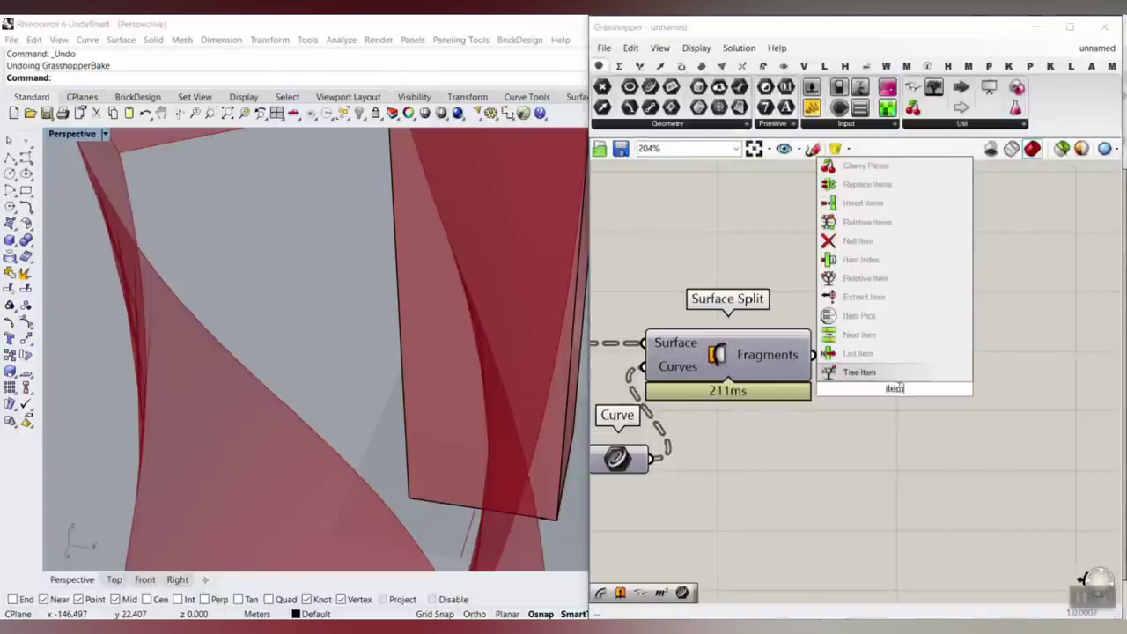
left_click(890, 353)
right_click_drag(819, 379, 835, 326)
left_click_drag(829, 303, 848, 313)
left_click_drag(914, 333, 935, 316)
Add a second output, +1, to the List Item component
scroll(956, 334, "up", 3)
scroll(411, 296, "down", 8)
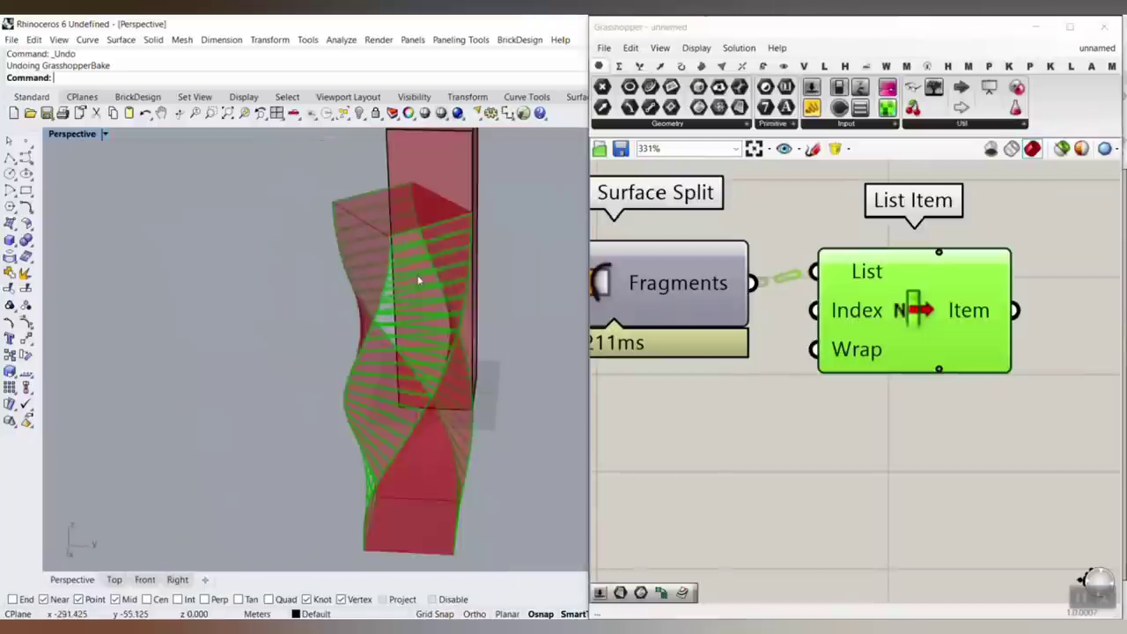
scroll(957, 358, "up", 3)
left_click(750, 368)
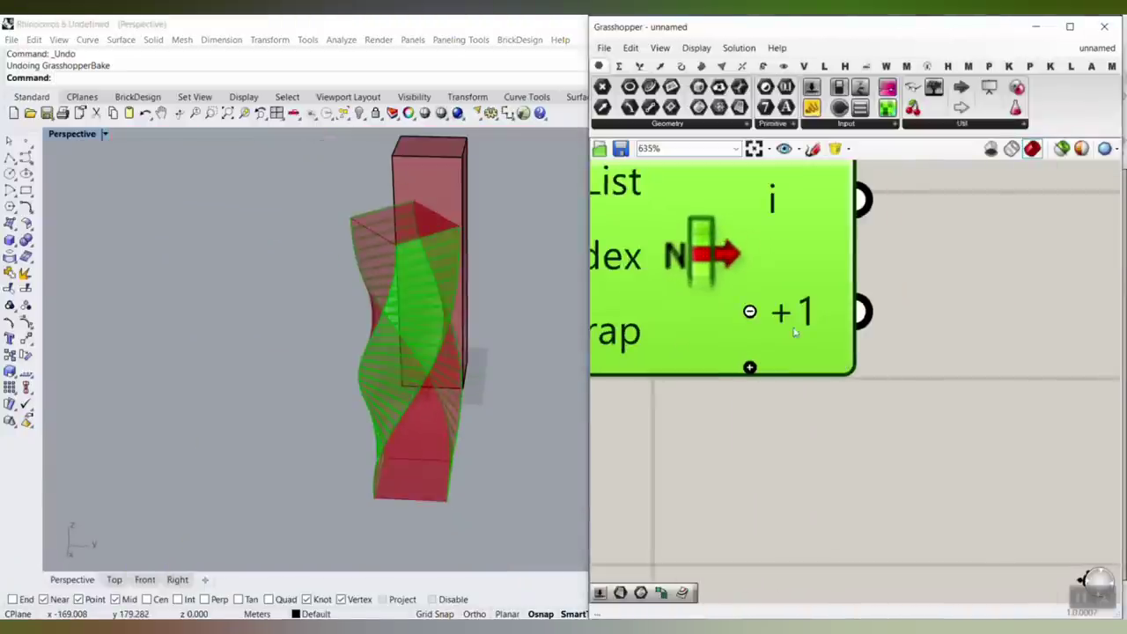
Bake the i output of List Item to Layer 01
right_click_drag(788, 211, 791, 304)
right_click(787, 293)
left_click(821, 316)
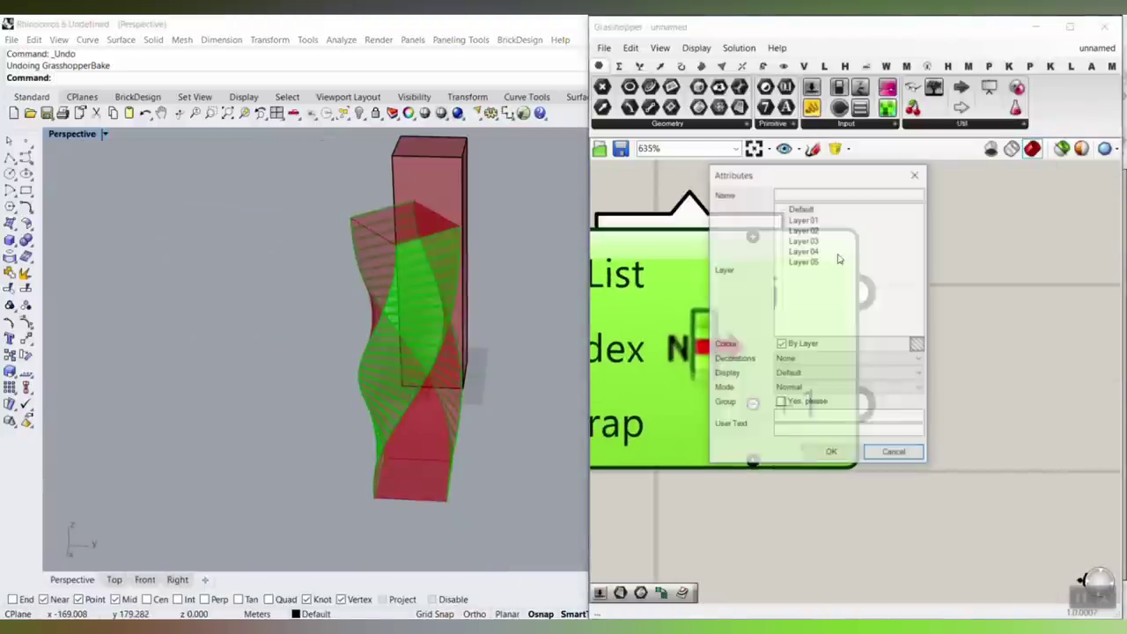
left_click(814, 229)
left_click(831, 452)
Bake the +1 output of List Item to Layer 02
right_click(811, 405)
left_click(843, 424)
left_click(819, 335)
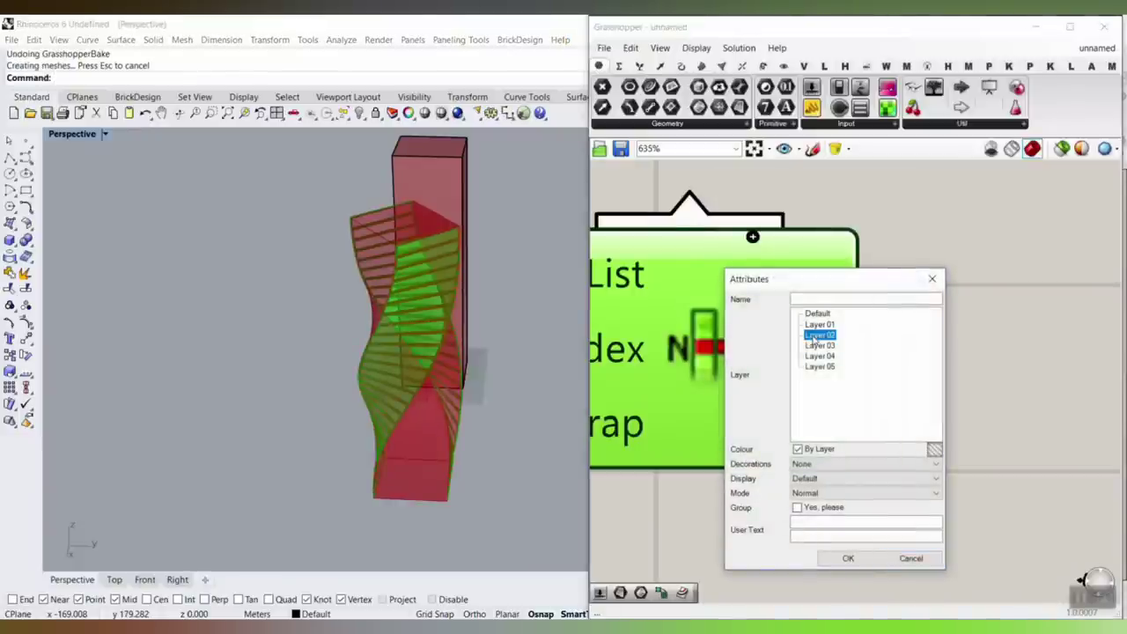
left_click(852, 557)
Bake the lowest of the three Surface parameters before Quad Panels to Layer 03
scroll(880, 384, "down", 10)
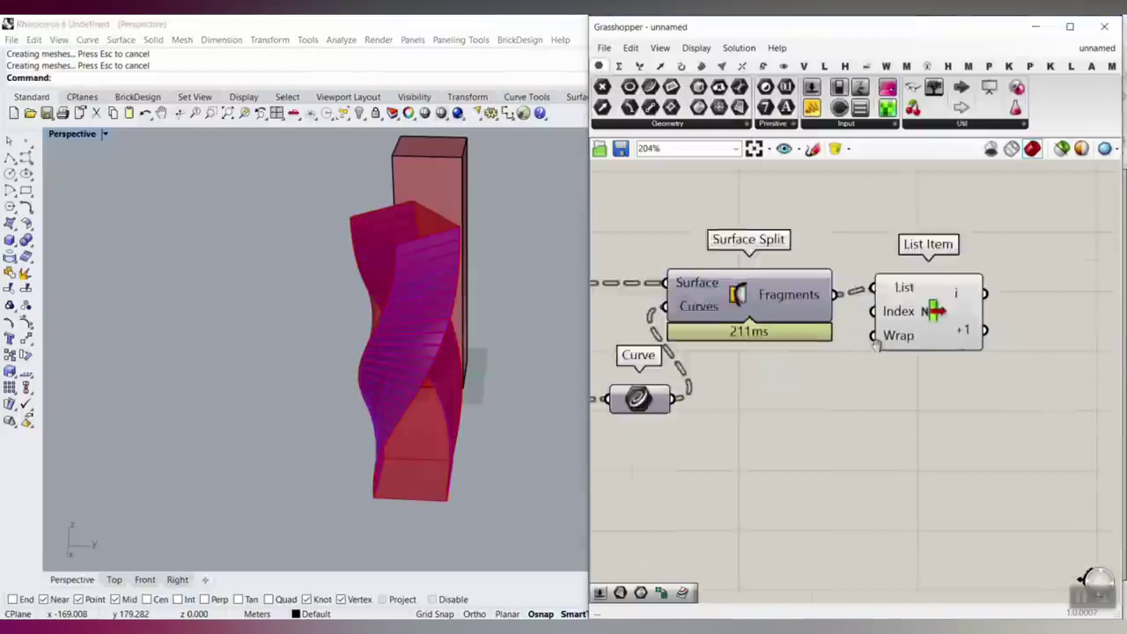
scroll(881, 361, "up", 4)
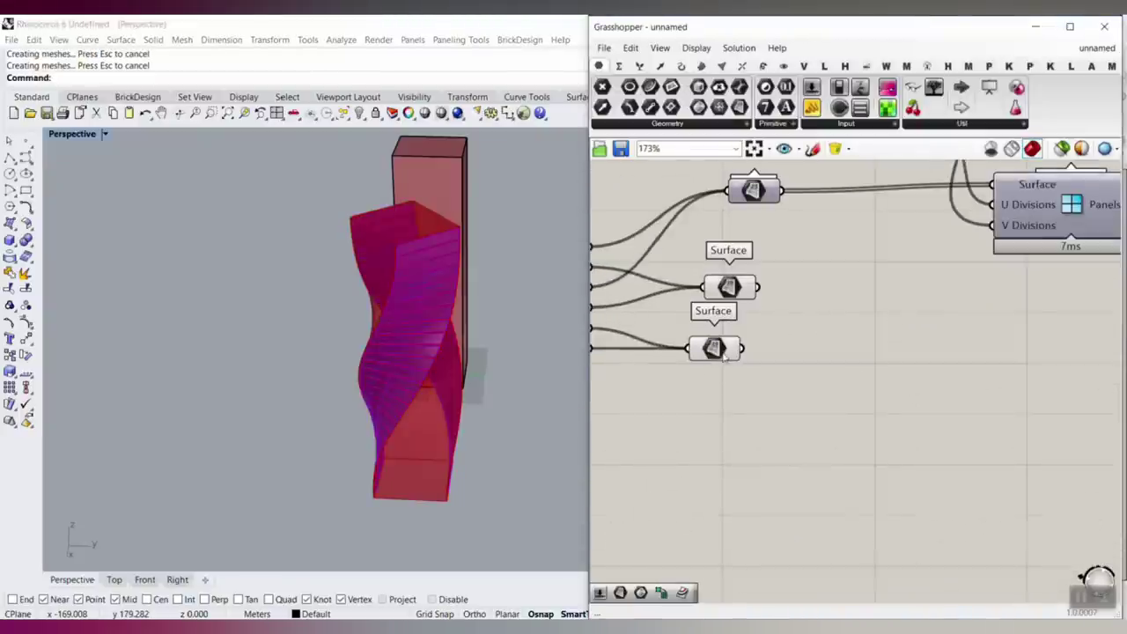
right_click(712, 348)
left_click(751, 384)
left_click(734, 304)
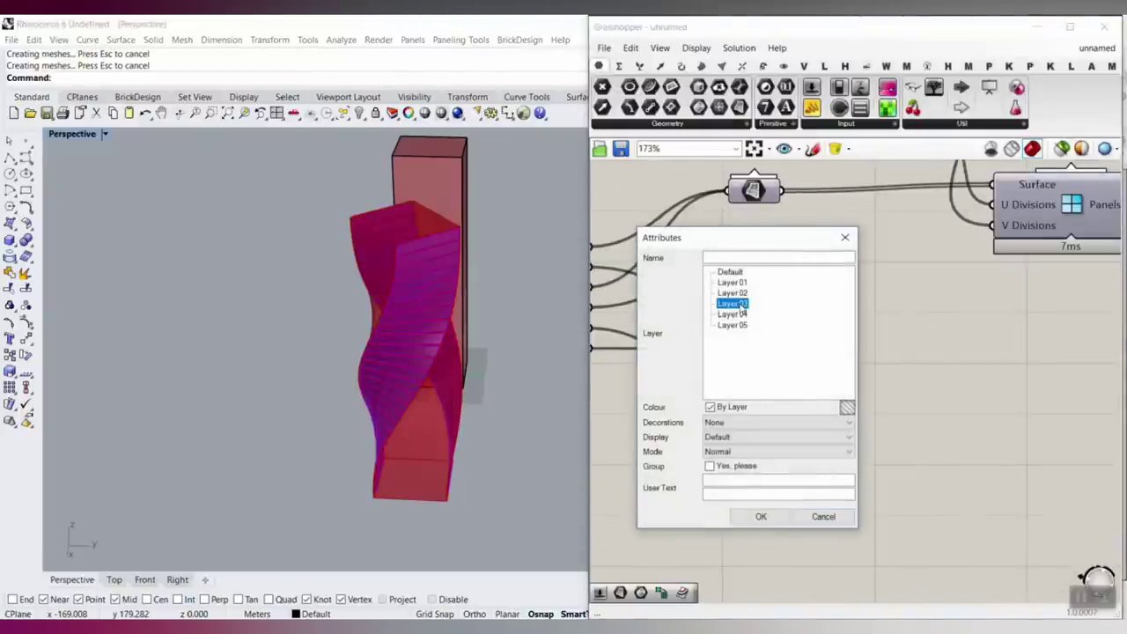
left_click(761, 516)
Bake the middle of the three Surface parameters before Quad Panels to Layer 04
right_click_drag(757, 482, 769, 506)
left_click(740, 312)
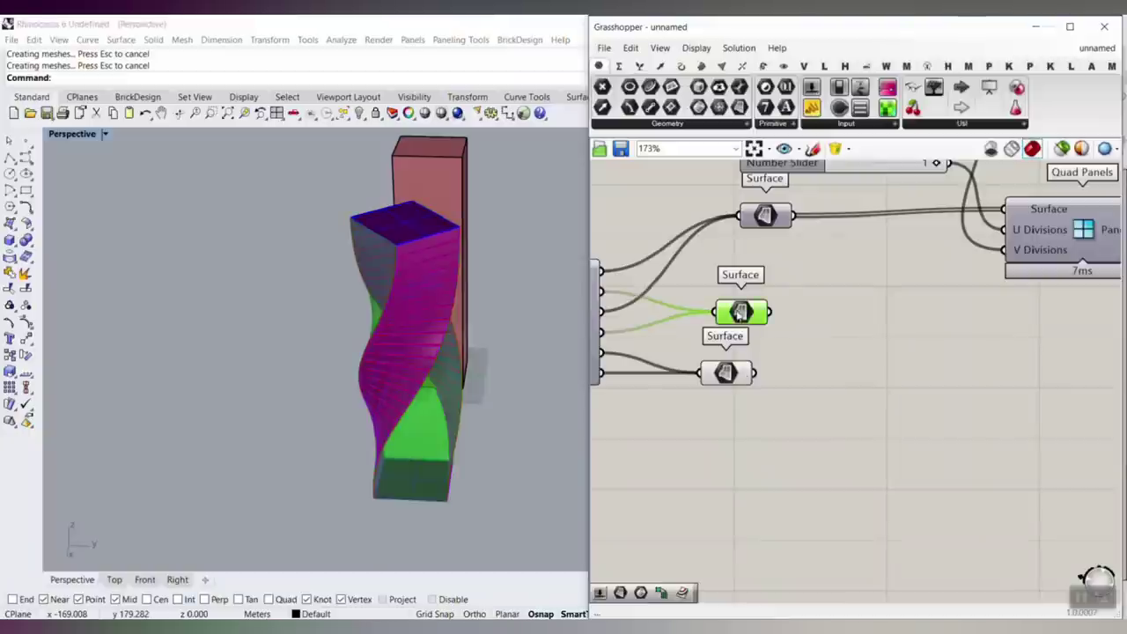
right_click(754, 310)
left_click(780, 361)
left_click(763, 295)
left_click(791, 499)
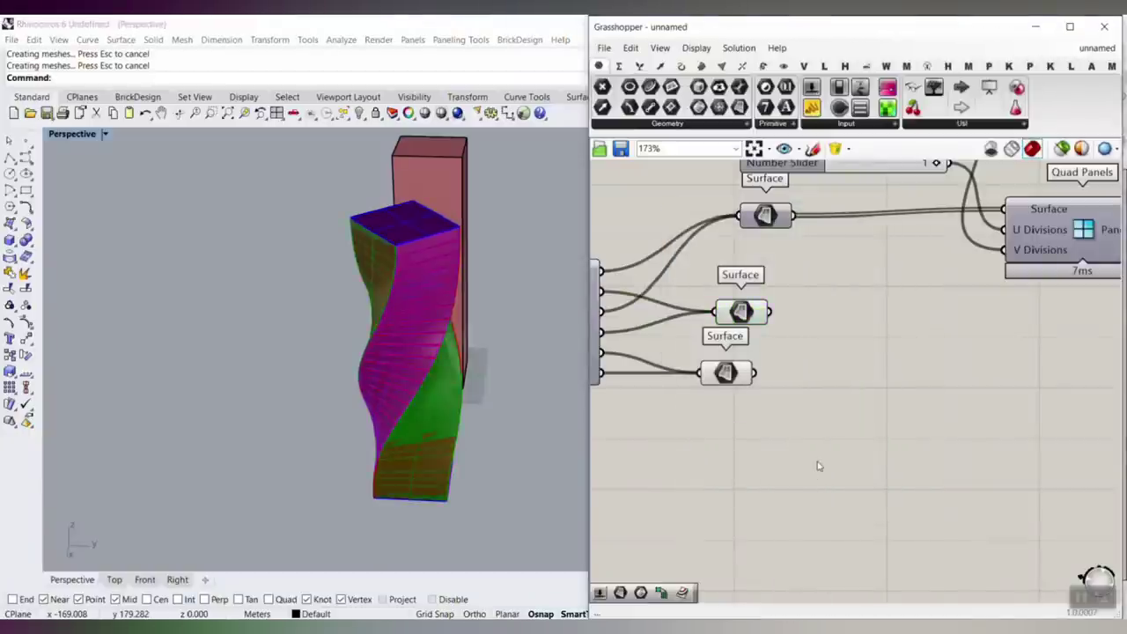
Close the Grasshopper window and inspect the baked tower in the Rhino perspective view
left_click(1106, 26)
right_click_drag(454, 365, 458, 399)
scroll(467, 278, "up", 7)
right_click_drag(470, 279, 433, 292)
scroll(506, 313, "down", 10)
right_click_drag(526, 335, 602, 369)
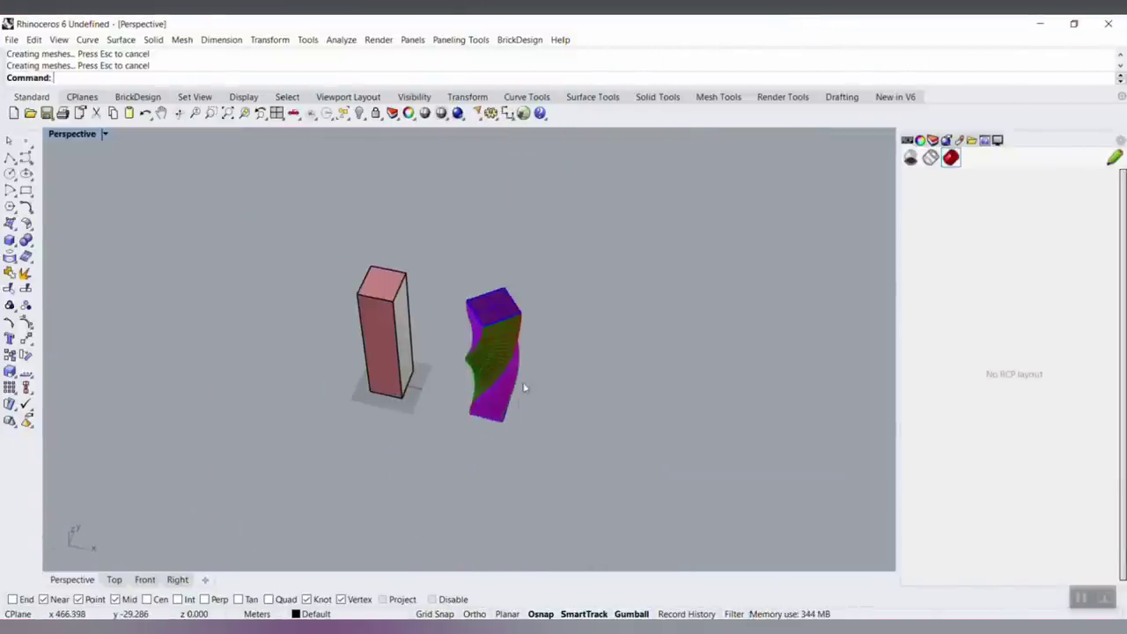
Select the whole baked tower and move it along X, clear of the live Grasshopper preview
left_click_drag(595, 440, 518, 288)
left_click_drag(541, 369, 638, 387)
left_click(672, 362)
scroll(617, 383, "up", 6)
mouse_move(616, 385)
right_mouse_down()
mouse_move(521, 260)
mouse_move(604, 311)
mouse_move(606, 366)
right_mouse_up()
scroll(605, 356, "down", 7)
scroll(392, 305, "up", 6)
Try scaling the source box shorter in height to test the parametric tower, then undo the change
left_click(390, 340)
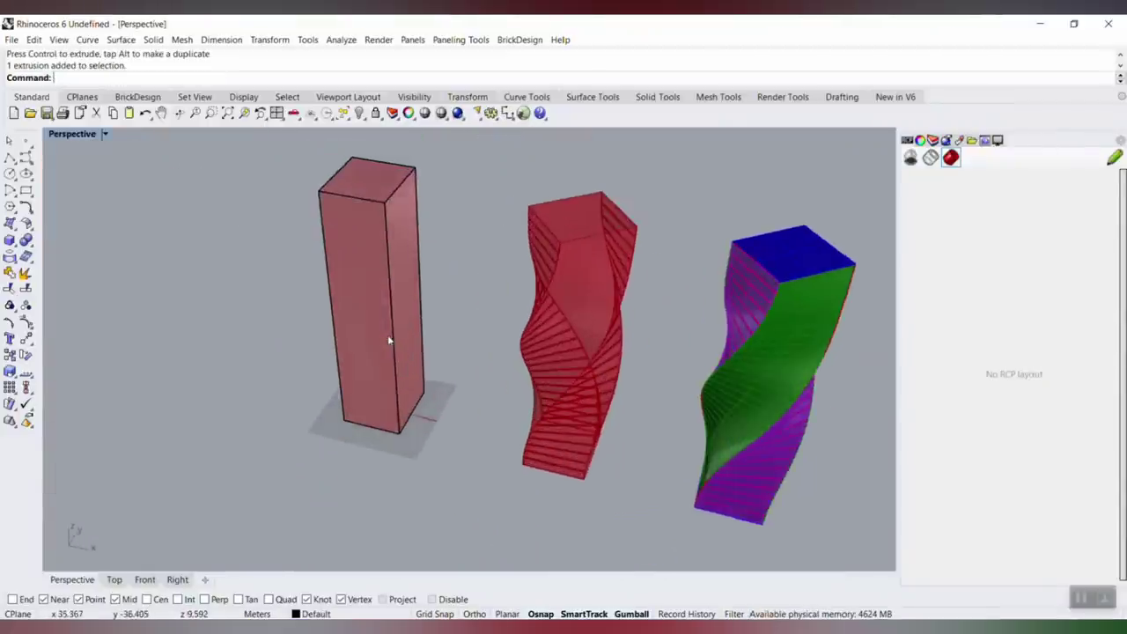
right_click_drag(390, 340, 368, 286)
left_click_drag(382, 442, 383, 384)
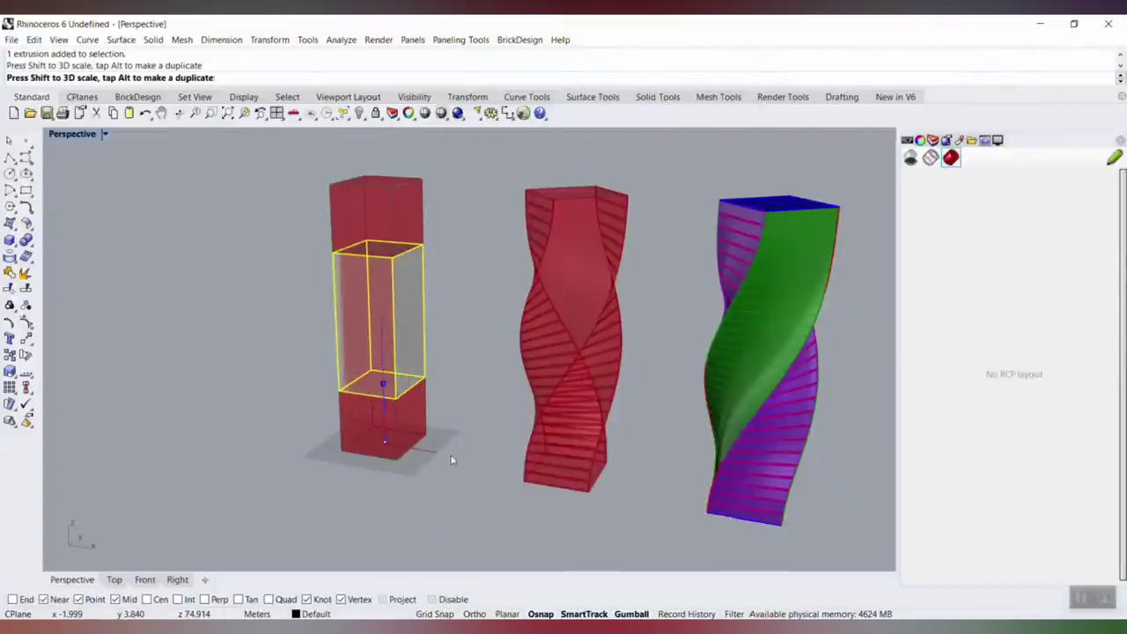
left_click(553, 293)
left_click(382, 391)
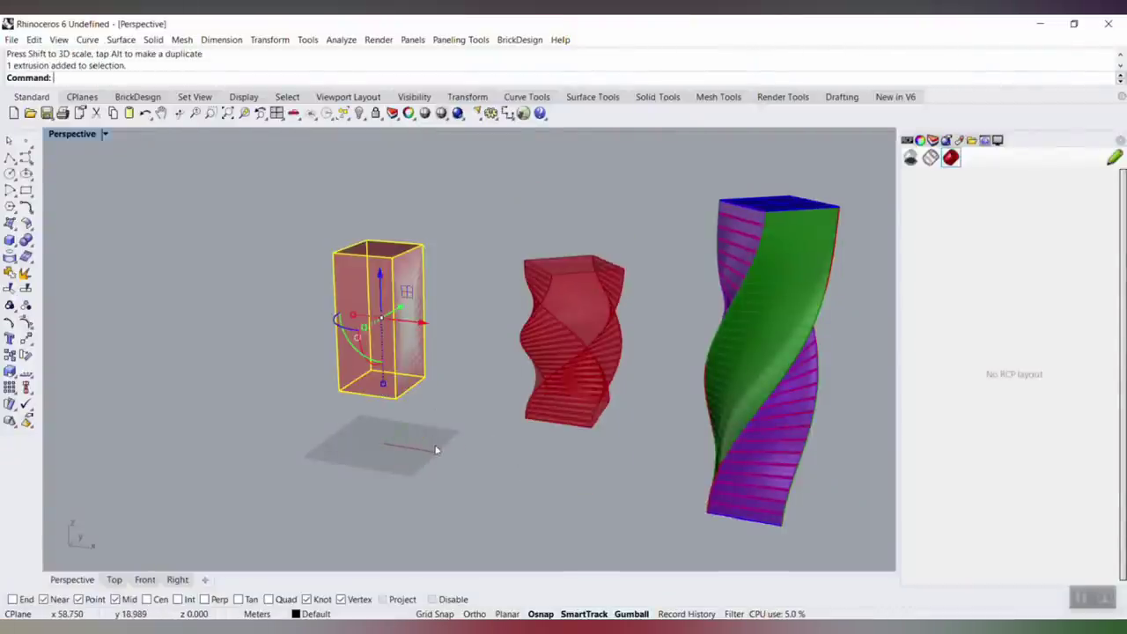
key("ctrl+z")
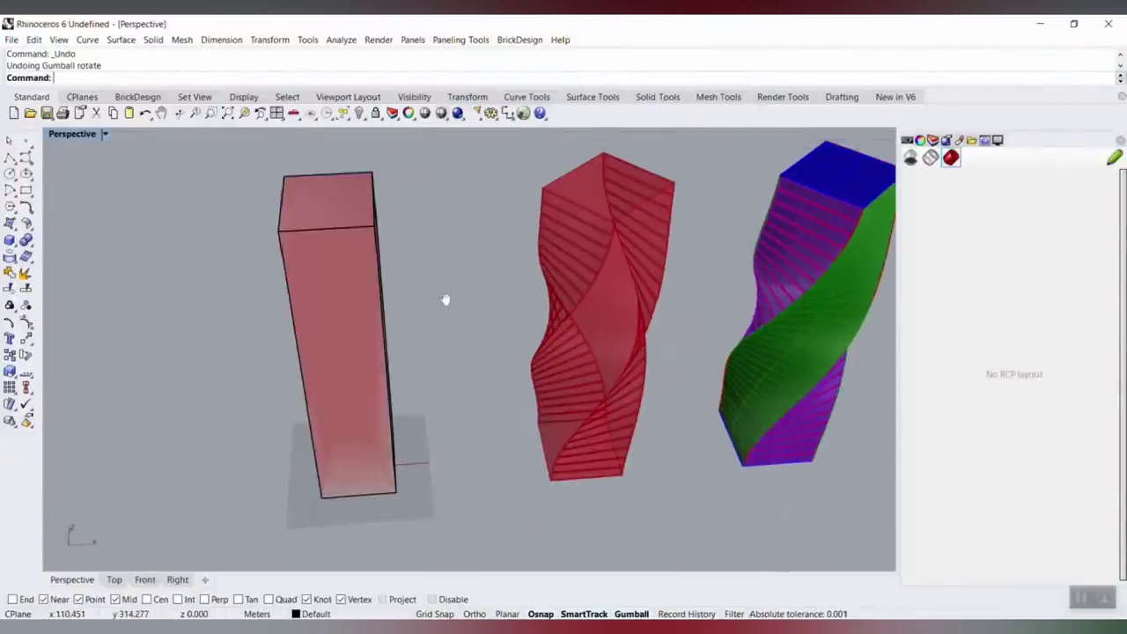
Try enlarging only the top face of the source box to flare the tower, then undo it
right_click_drag(445, 299, 414, 307)
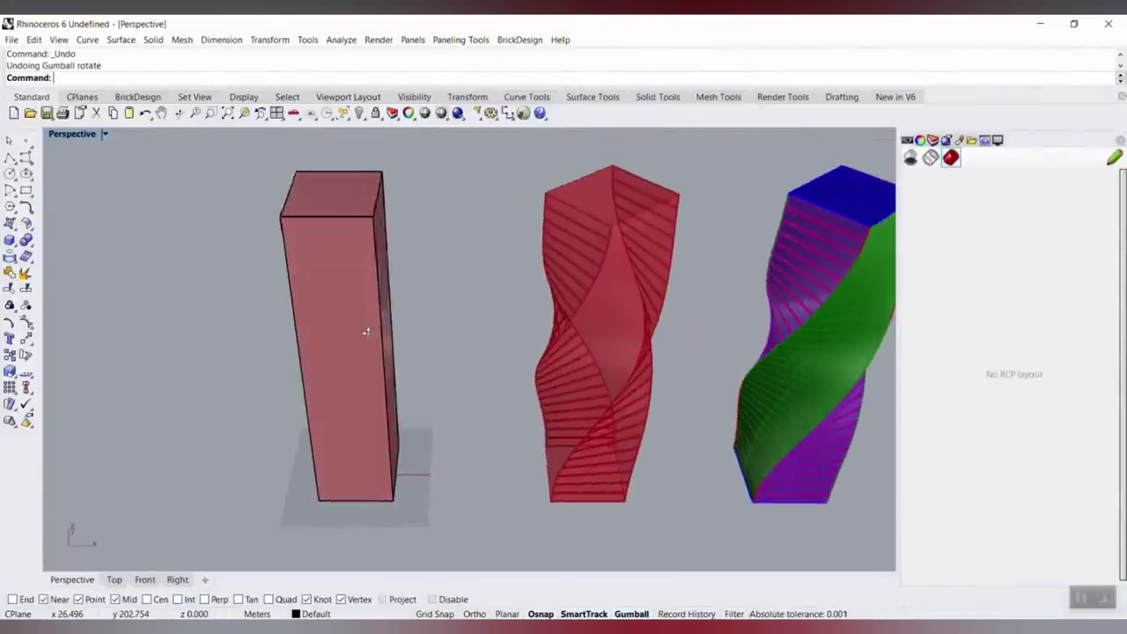
scroll(353, 221, "up", 1)
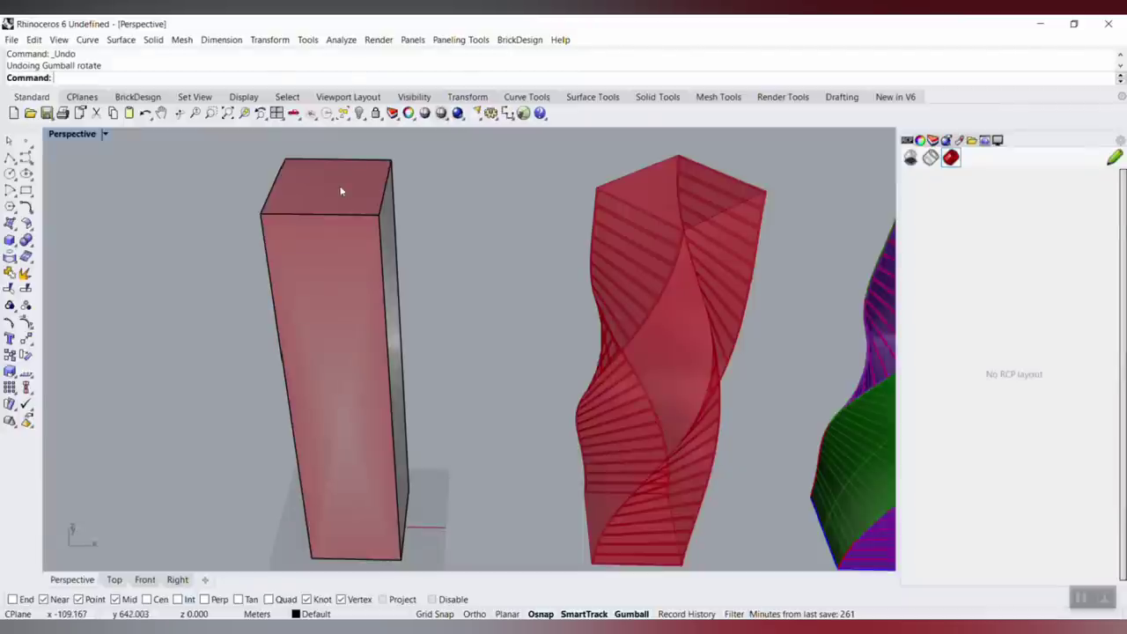
left_click(334, 192, "ctrl+shift")
scroll(292, 214, "down", 1)
left_click_drag(284, 197, 231, 381)
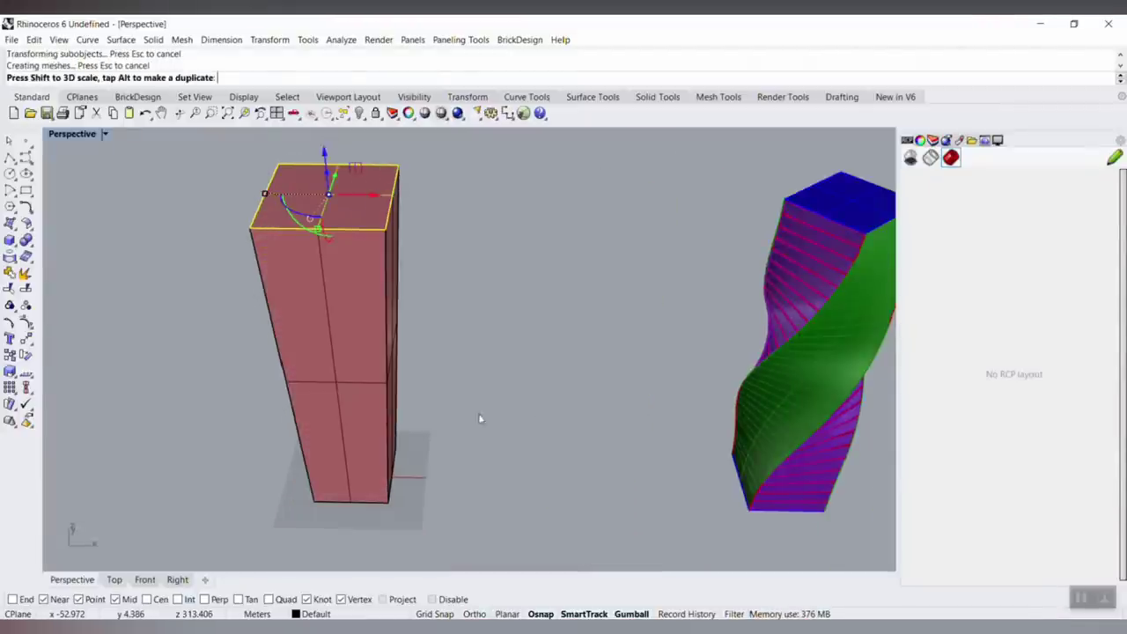
right_click_drag(458, 455, 508, 373)
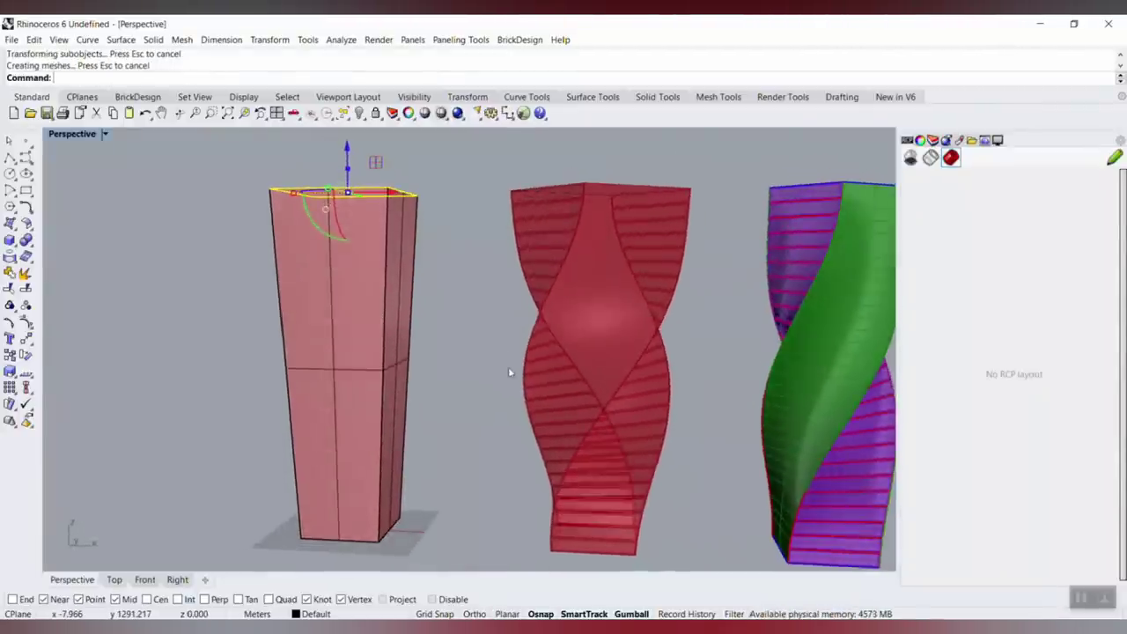
key("ctrl+z")
Widen the base of the source box so the twisted tower preview updates, and review the towers side by side
right_click_drag(371, 427, 331, 490)
left_click(322, 462, "ctrl+shift")
left_click_drag(325, 481, 247, 443)
left_click_drag(446, 442, 449, 436)
scroll(466, 352, "up", 5)
right_click_drag(393, 314, 493, 432)
scroll(531, 410, "down", 2)
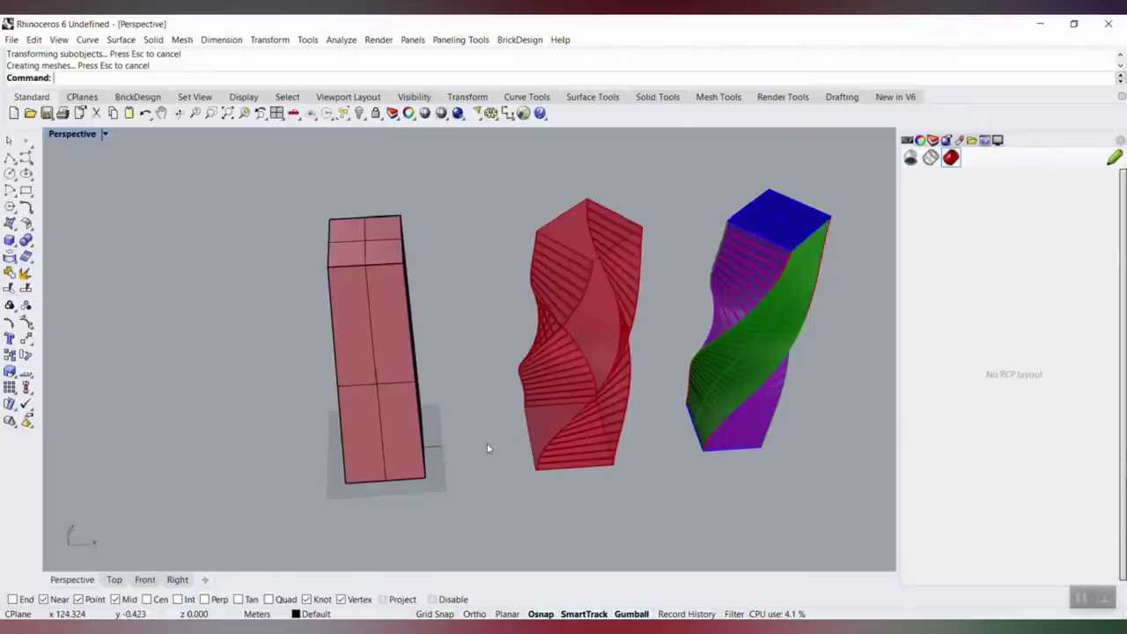
right_click_drag(501, 441, 484, 359)
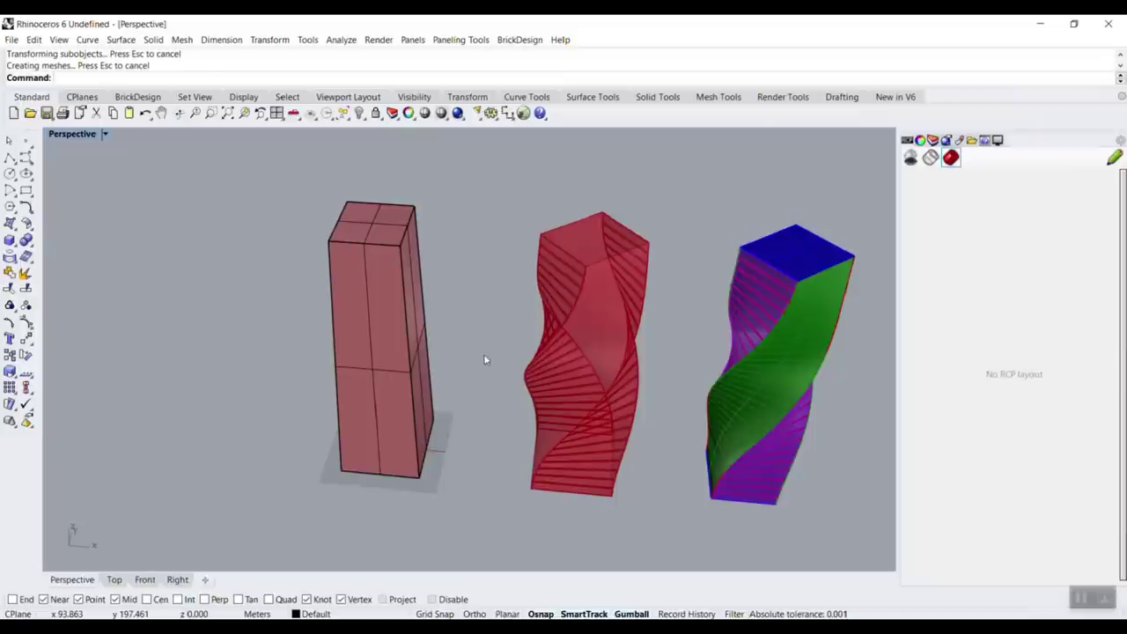